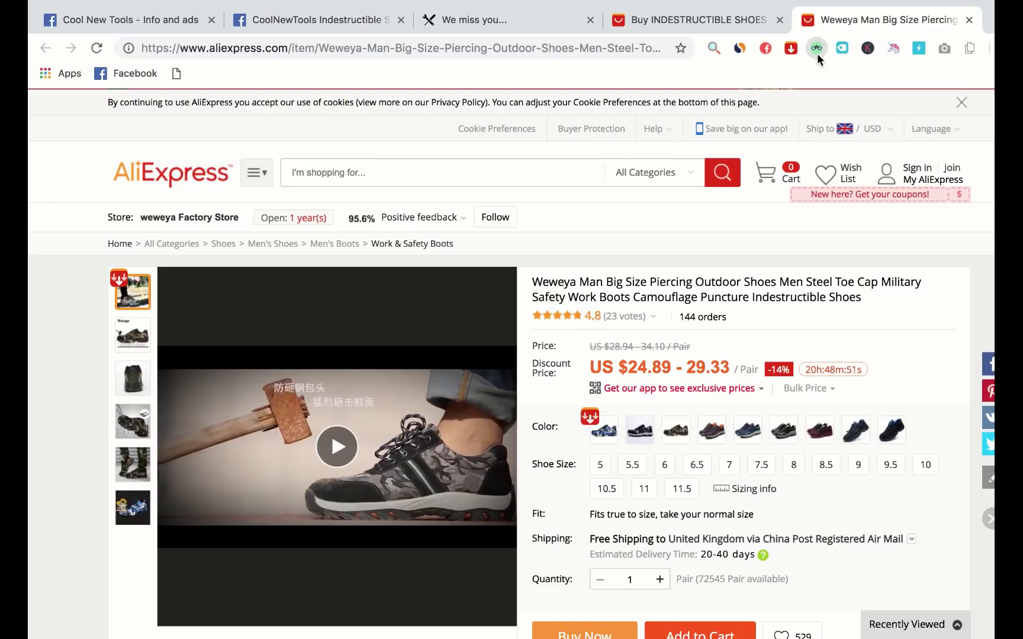
Turn on Saturation Inspector for the Weweya shoes listing and examine the competition level and the list of stores selling the product
{"action": "left_click", "coordinate": [816, 52]}
{"action": "left_click", "coordinate": [607, 136]}
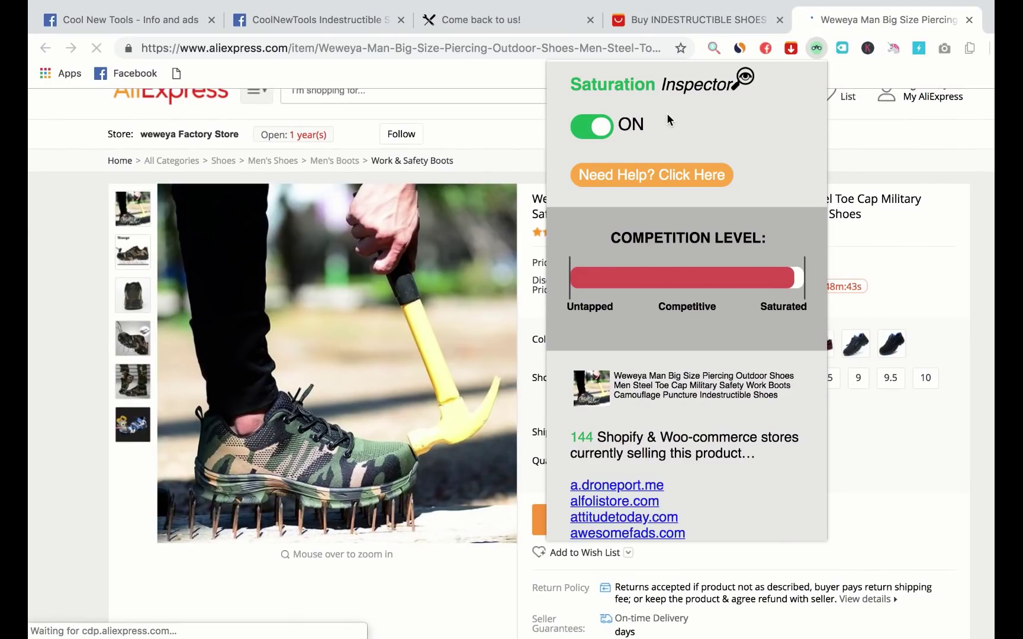
{"action": "scroll", "coordinate": [708, 308], "scroll_direction": "down", "scroll_amount": 1}
{"action": "scroll", "coordinate": [708, 304], "scroll_direction": "down", "scroll_amount": 3}
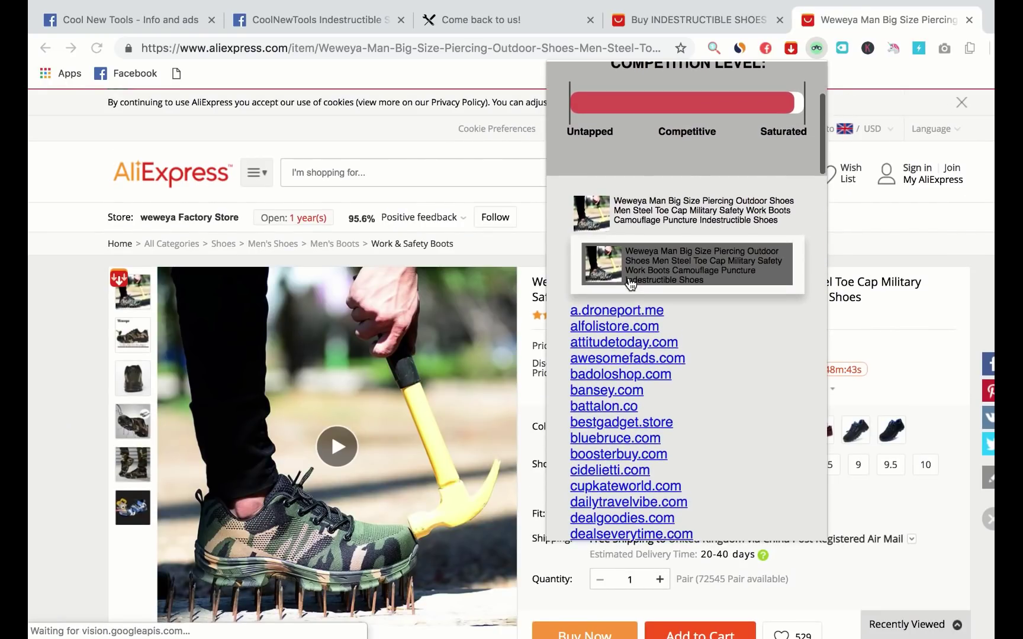
{"action": "scroll", "coordinate": [709, 306], "scroll_direction": "down", "scroll_amount": 5}
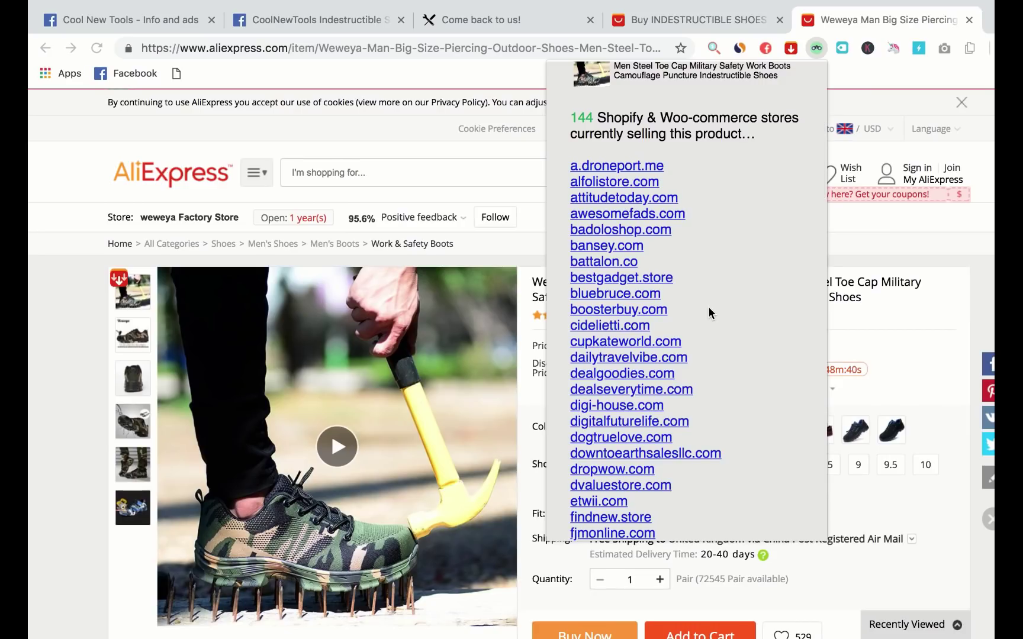
{"action": "scroll", "coordinate": [709, 307], "scroll_direction": "up", "scroll_amount": 5}
{"action": "scroll", "coordinate": [630, 171], "scroll_direction": "up", "scroll_amount": 2}
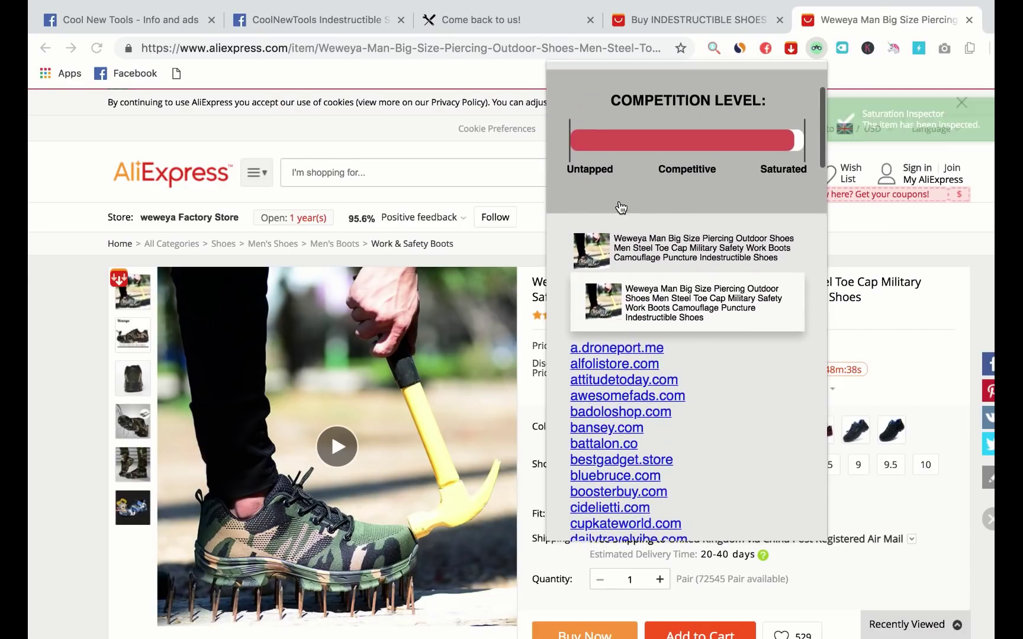
{"action": "scroll", "coordinate": [764, 308], "scroll_direction": "down", "scroll_amount": 5}
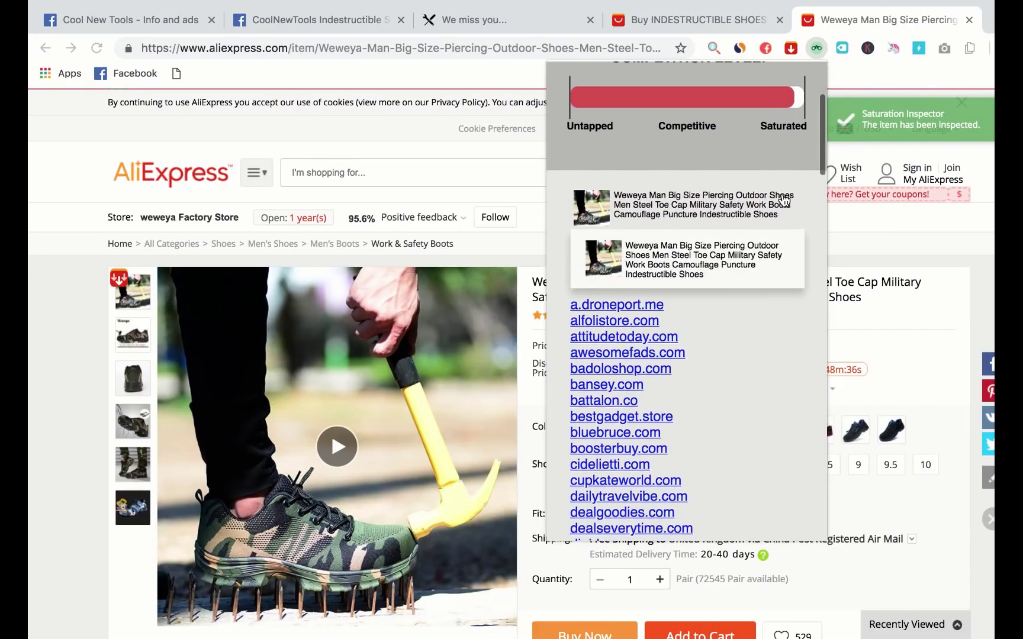
{"action": "scroll", "coordinate": [750, 408], "scroll_direction": "down", "scroll_amount": 2}
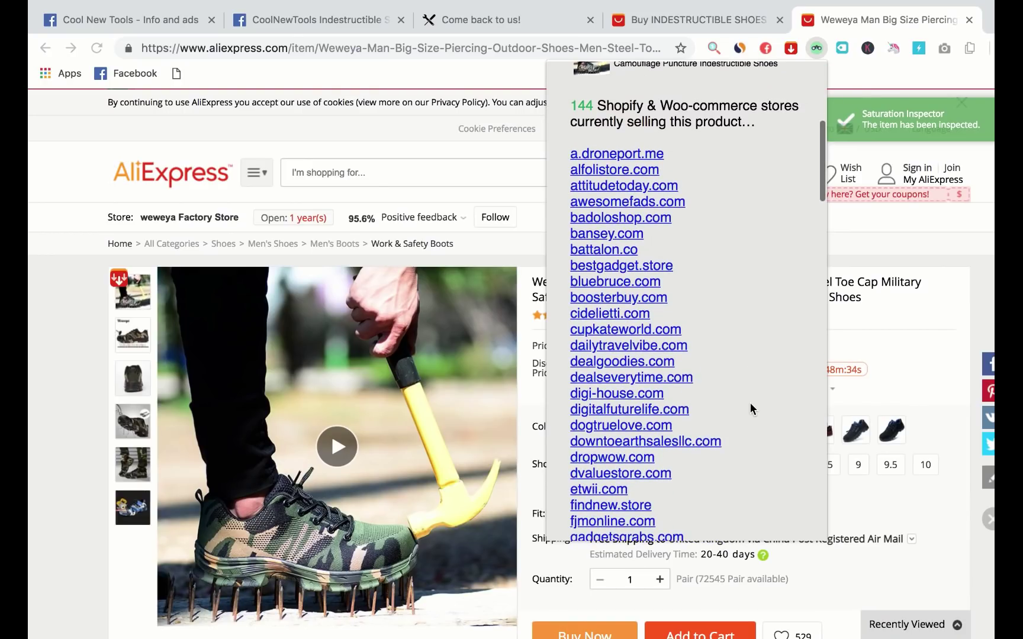
{"action": "left_click", "coordinate": [980, 282]}
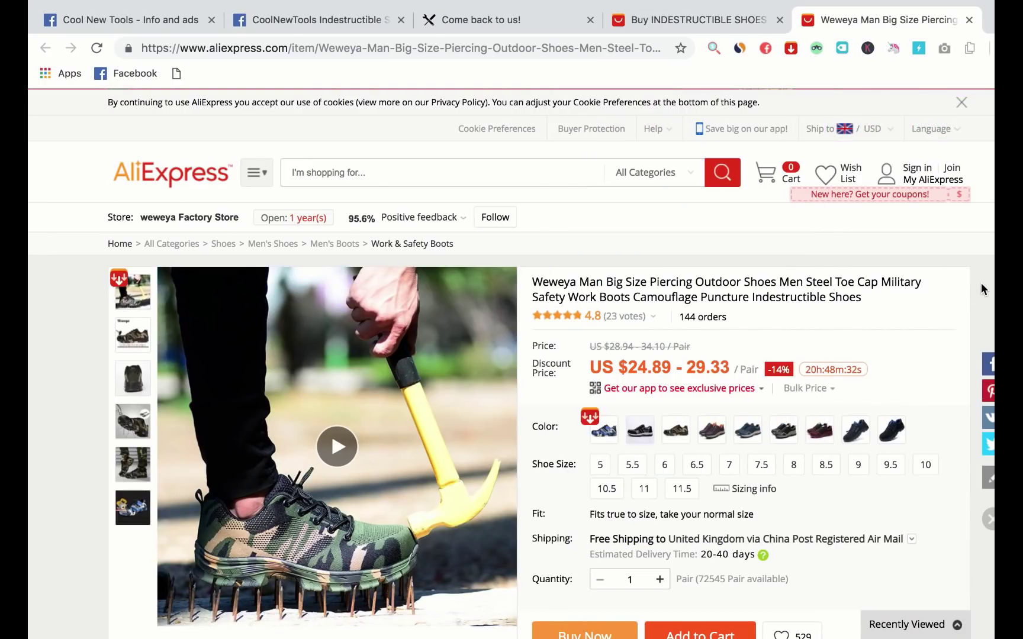
Look over the shoe listing's details, mute the product video, and watch a few seconds before pausing it
{"action": "scroll", "coordinate": [787, 335], "scroll_direction": "down", "scroll_amount": 3}
{"action": "scroll", "coordinate": [780, 403], "scroll_direction": "up", "scroll_amount": 1}
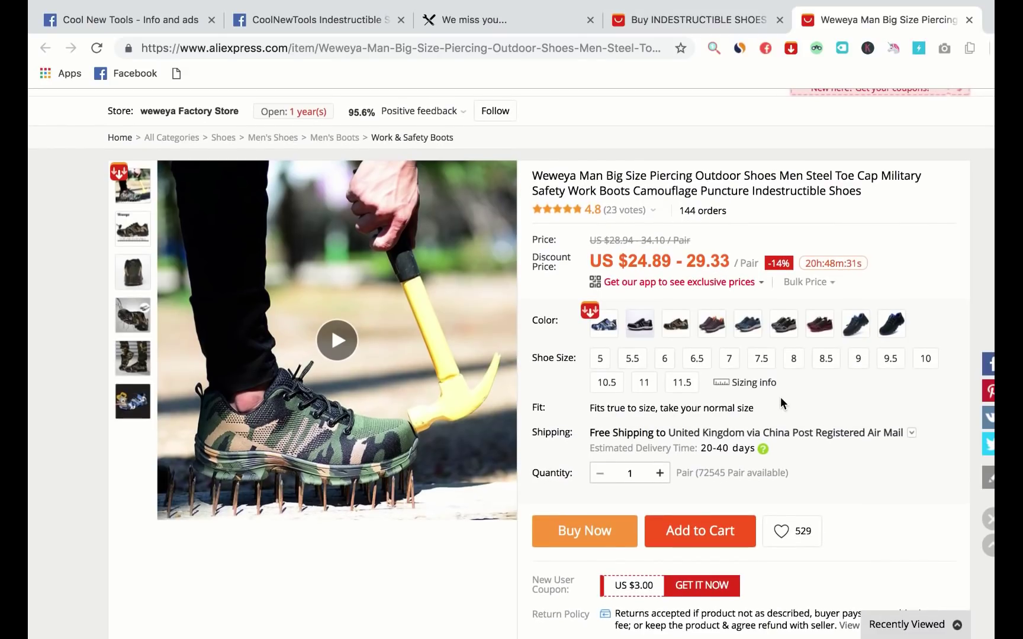
{"action": "scroll", "coordinate": [780, 403], "scroll_direction": "up", "scroll_amount": 1}
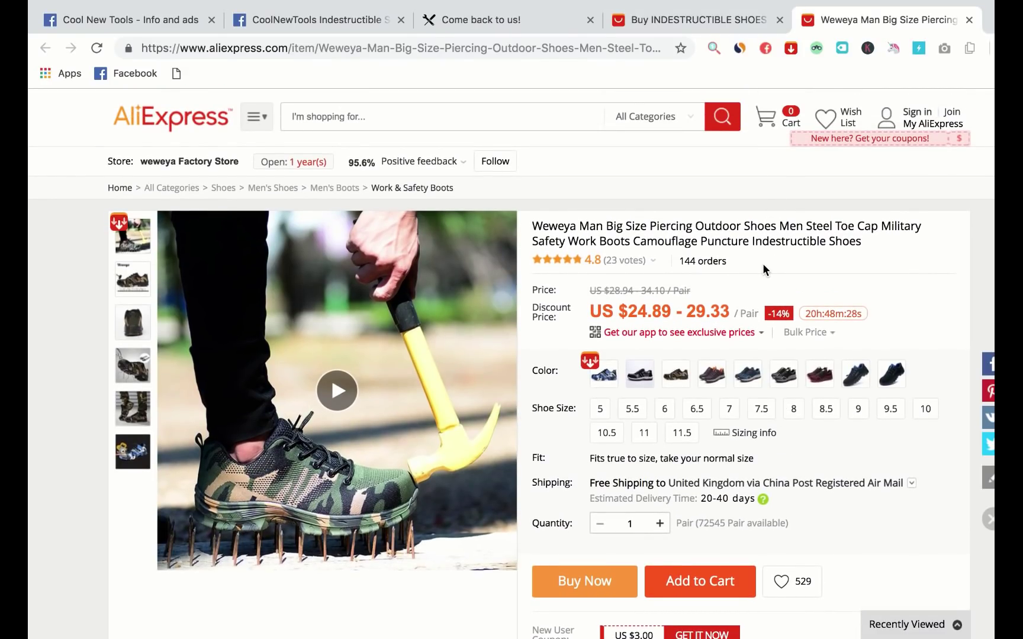
{"action": "left_click", "coordinate": [335, 391]}
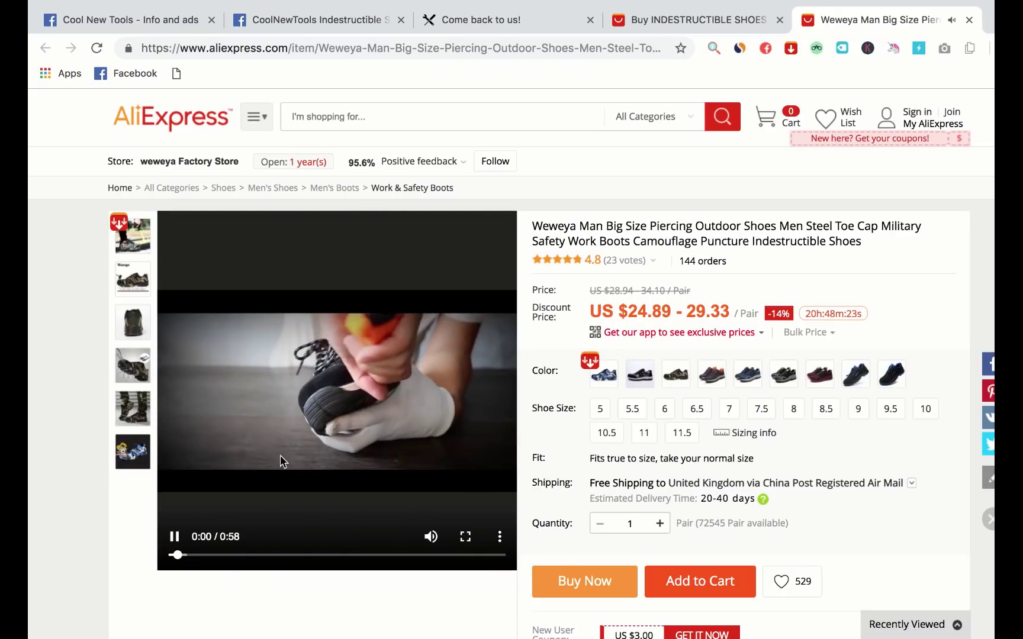
{"action": "left_click", "coordinate": [173, 537]}
{"action": "left_click", "coordinate": [432, 538]}
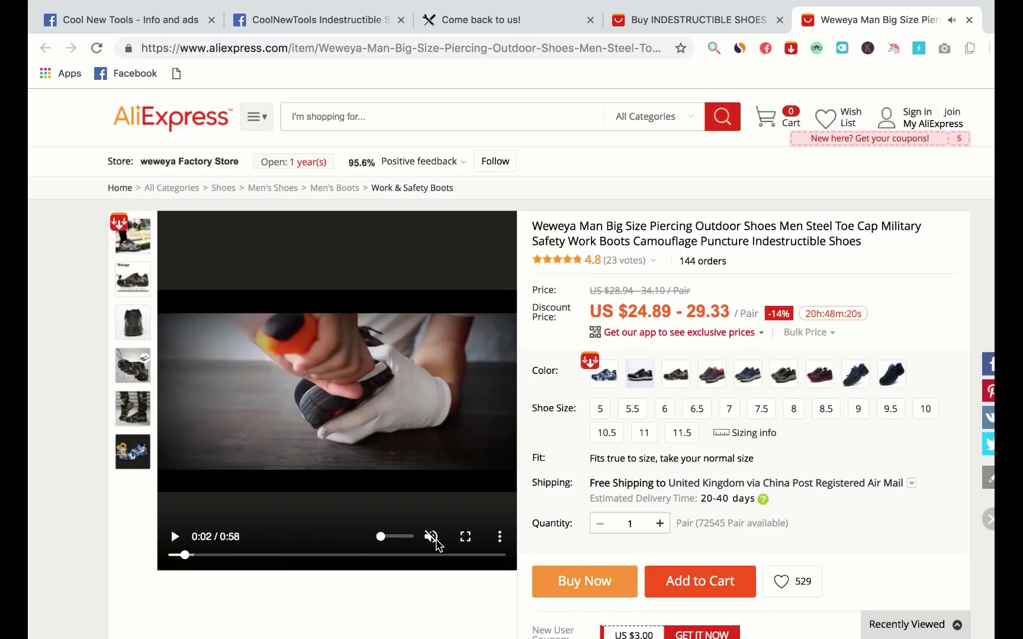
{"action": "left_click", "coordinate": [177, 538]}
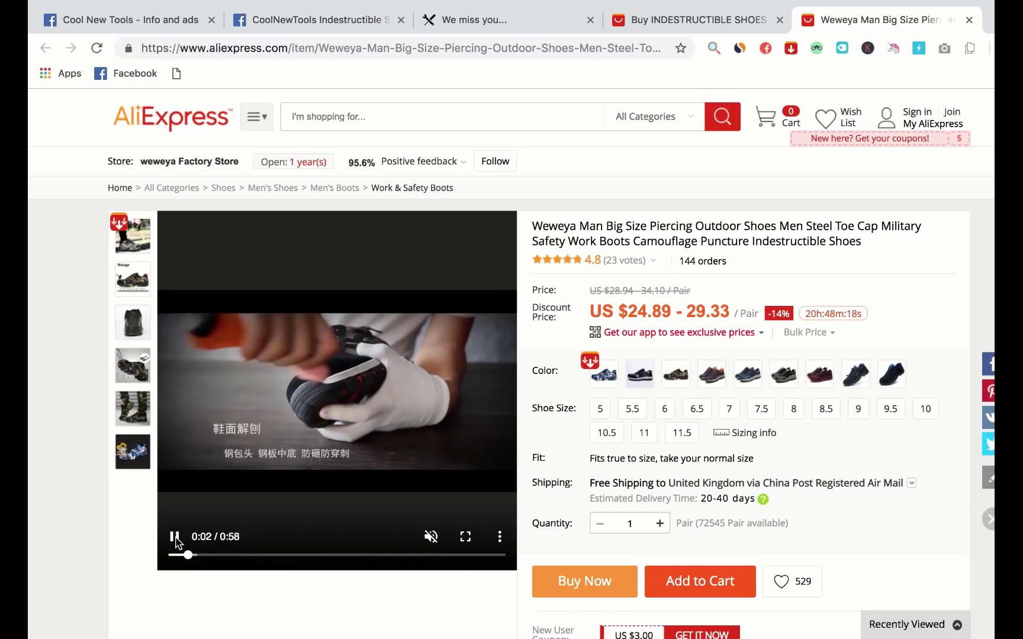
{"action": "left_click", "coordinate": [176, 537]}
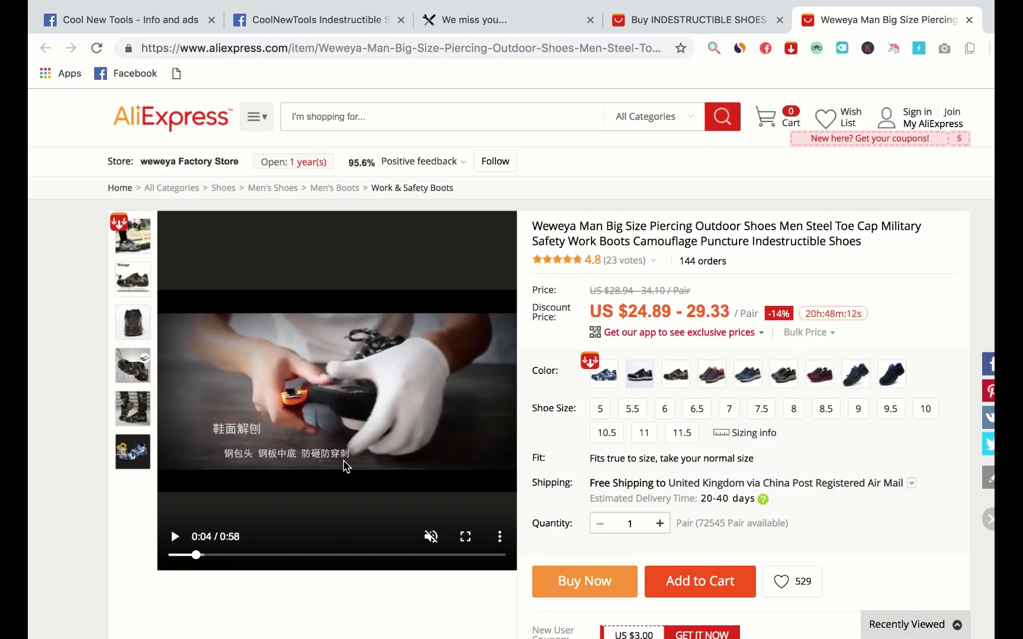
Copy the web address of the AliExpress shoe listing
{"action": "scroll", "coordinate": [400, 437], "scroll_direction": "up", "scroll_amount": 1}
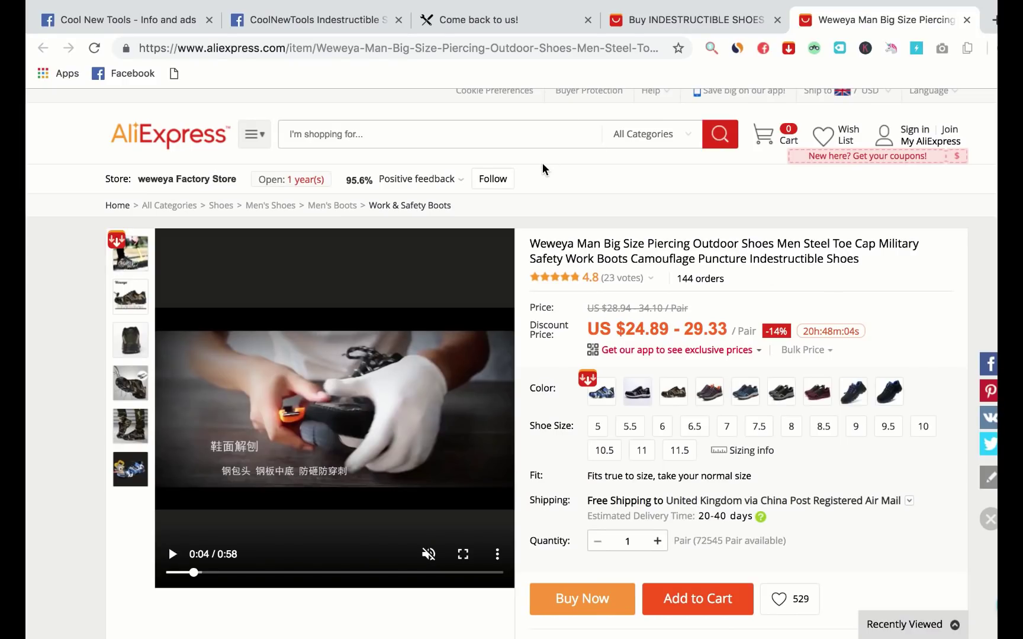
{"action": "left_click", "coordinate": [460, 47]}
{"action": "right_click", "coordinate": [460, 47]}
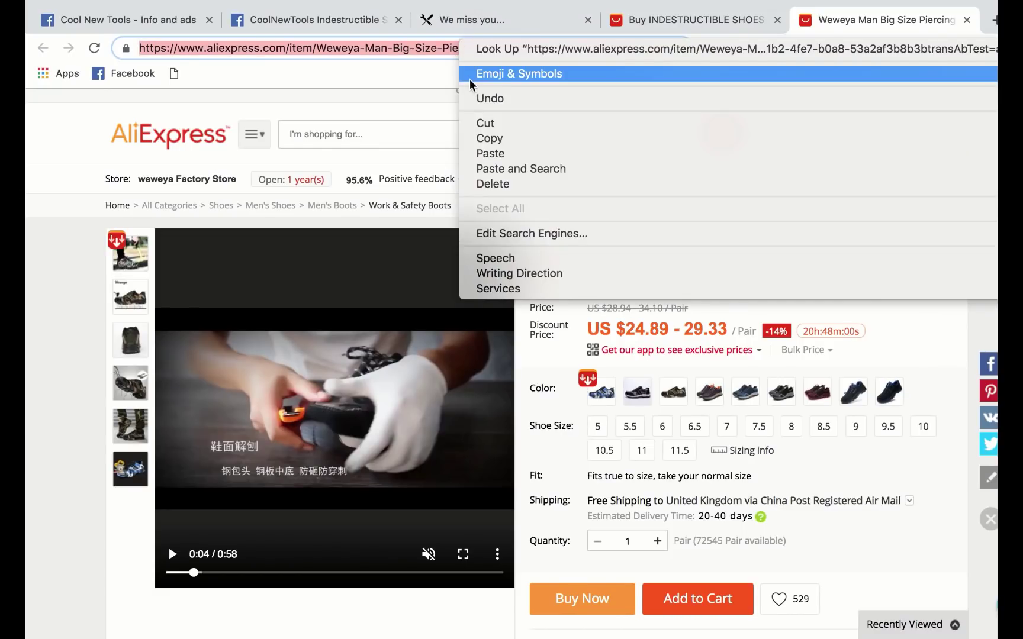
{"action": "left_click", "coordinate": [481, 138]}
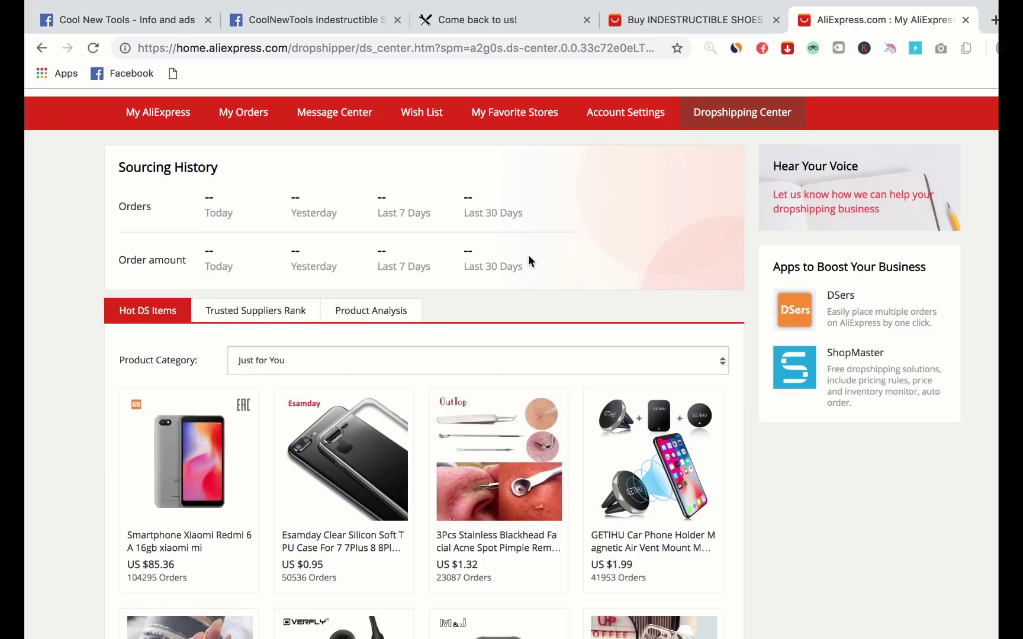
Run a Product Analysis in the Dropshipping Center on the copied shoe listing URL and review the results
{"action": "left_click", "coordinate": [379, 320]}
{"action": "scroll", "coordinate": [440, 352], "scroll_direction": "down", "scroll_amount": 5}
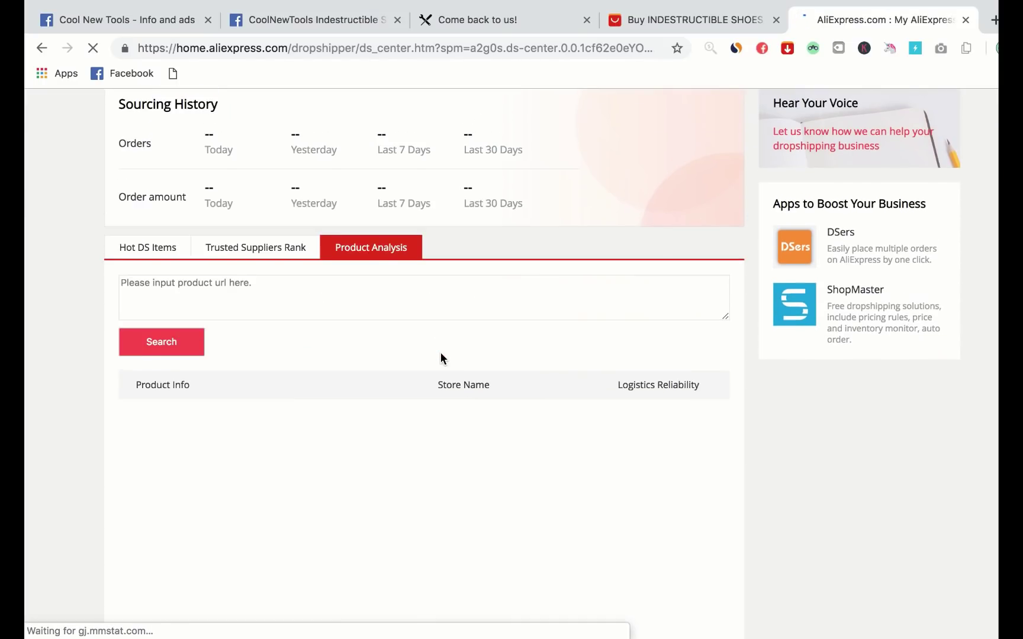
{"action": "left_click", "coordinate": [273, 278]}
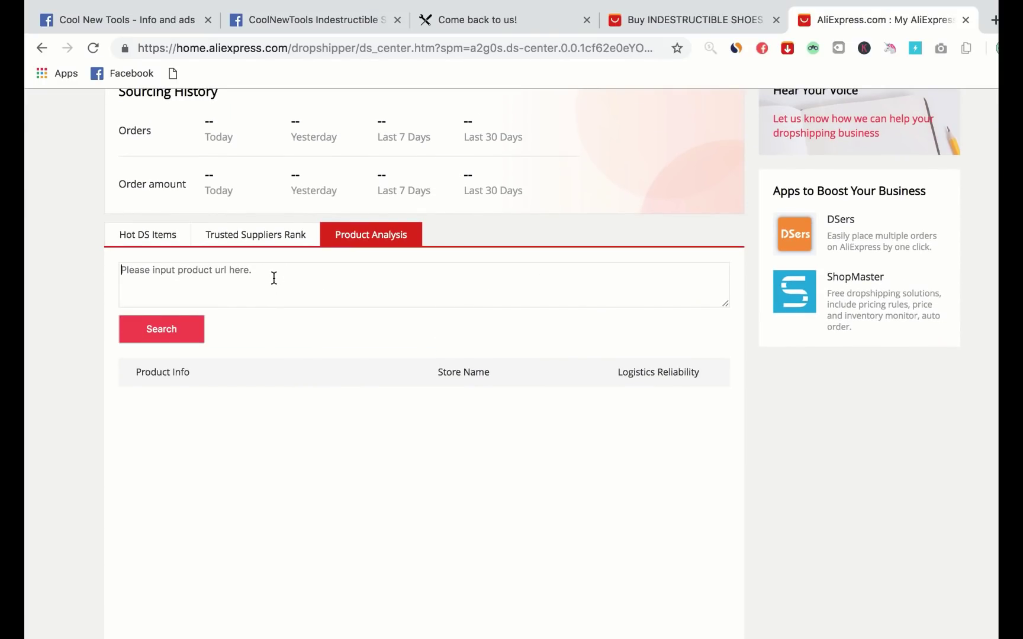
{"action": "right_click", "coordinate": [274, 278]}
{"action": "left_click", "coordinate": [304, 381]}
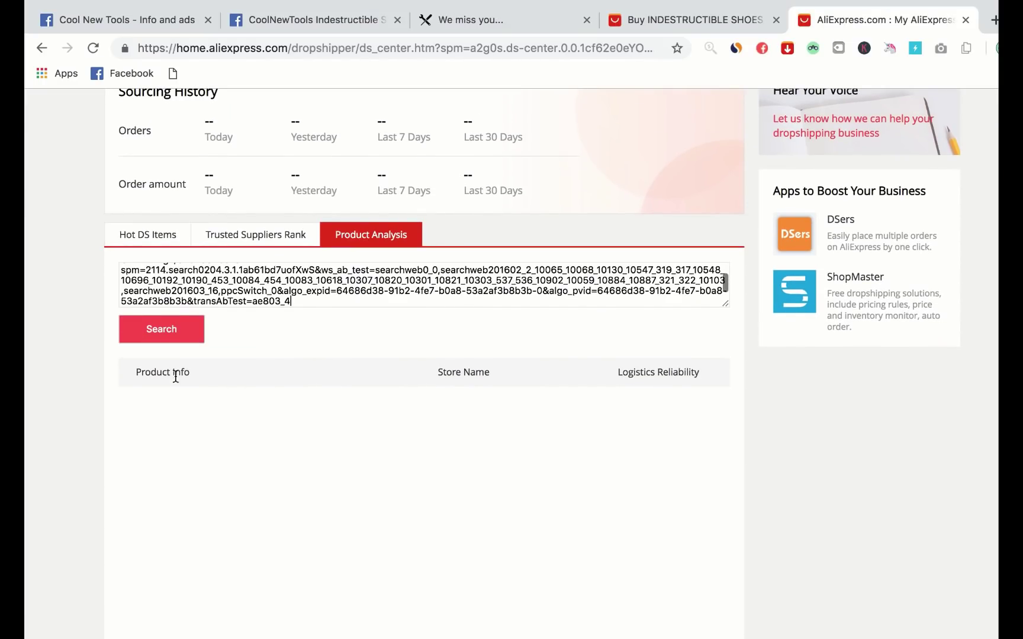
{"action": "left_click", "coordinate": [163, 335]}
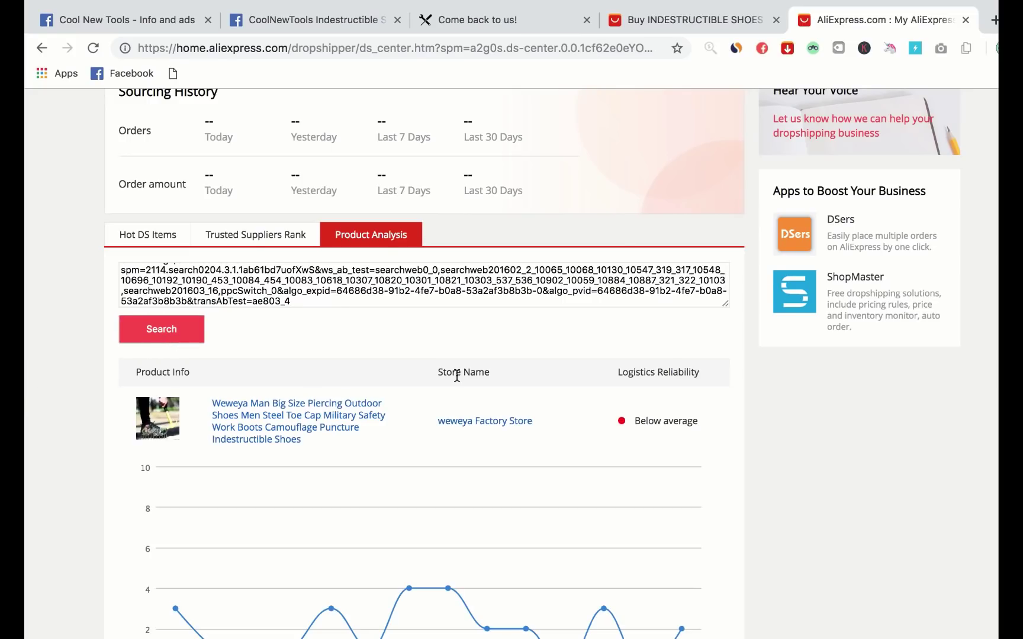
{"action": "scroll", "coordinate": [455, 378], "scroll_direction": "down", "scroll_amount": 5}
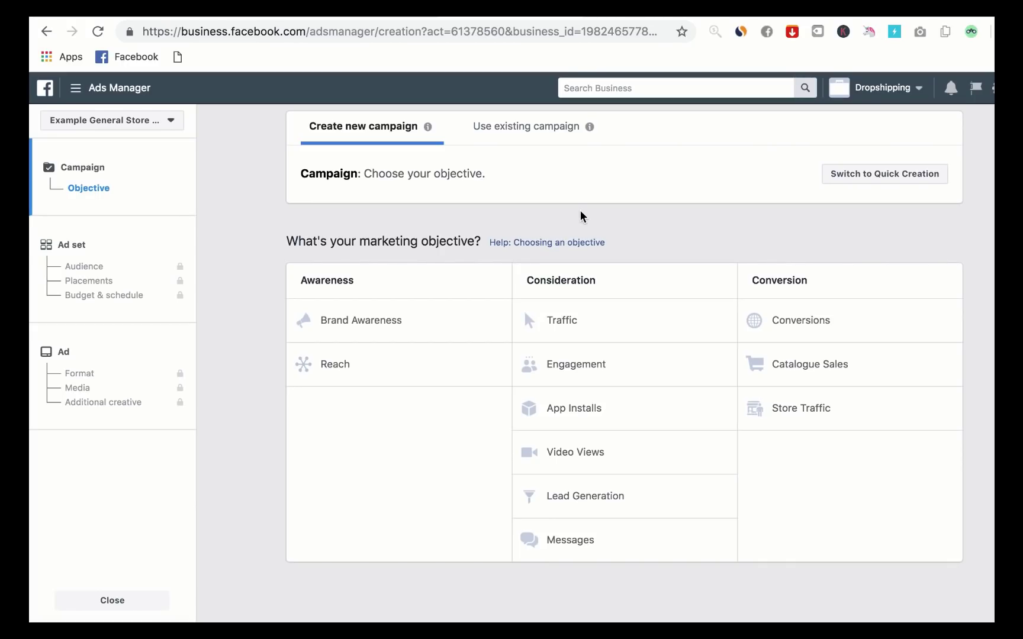
Choose Conversions as the campaign objective in Ads Manager and name the campaign "PUR - Indestructible Shoes", correcting the misspelling
{"action": "left_click", "coordinate": [799, 325]}
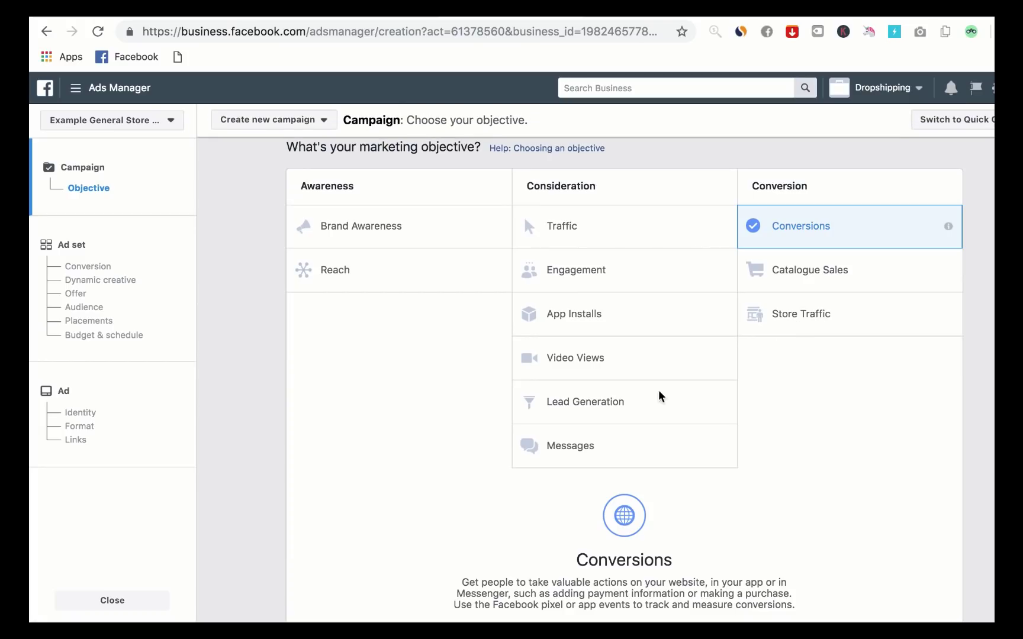
{"action": "double_click", "coordinate": [570, 457]}
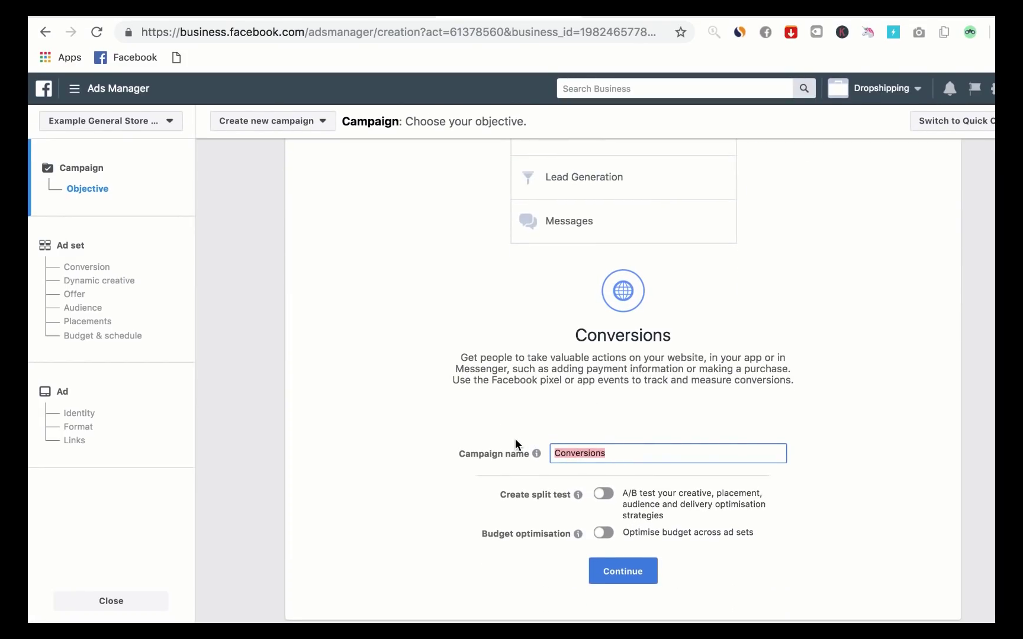
{"action": "type", "text": "PUR - "}
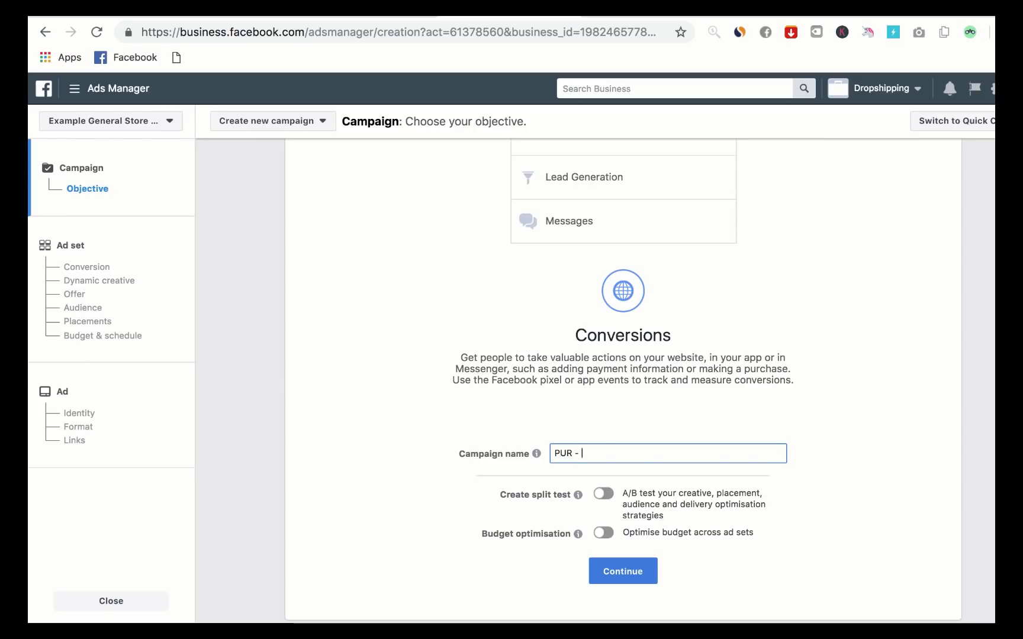
{"action": "type", "text": "Indestrucablt"}
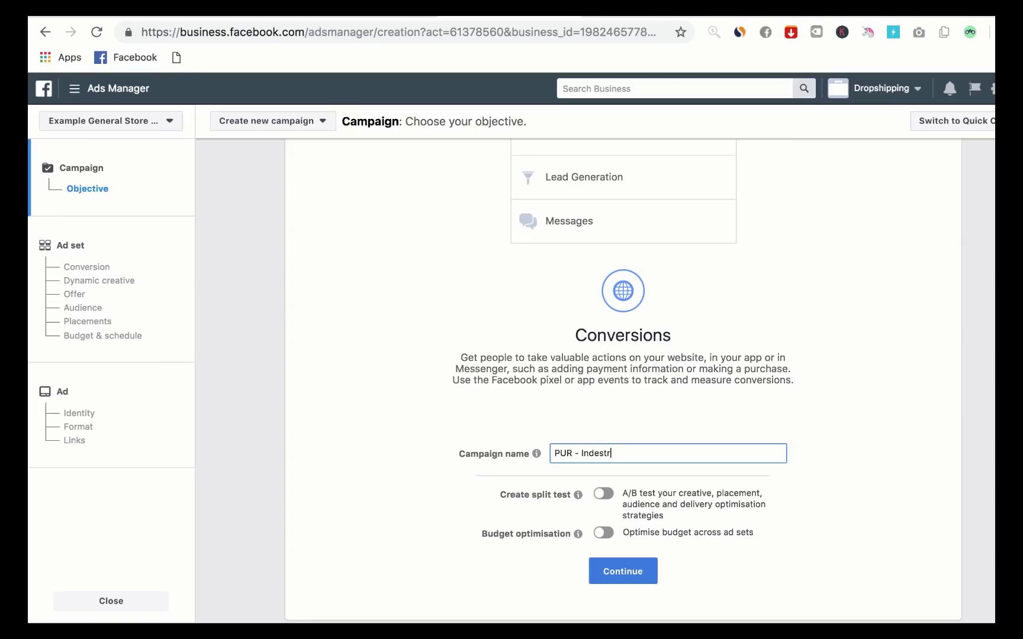
{"action": "key", "text": "BackSpace"}
{"action": "key", "text": "BackSpace"}
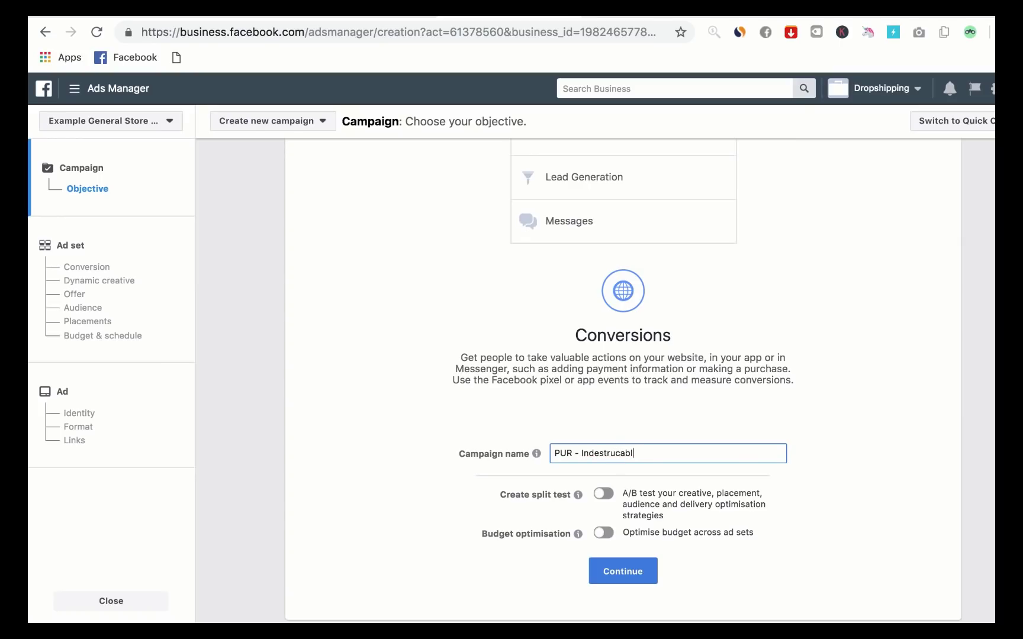
{"action": "type", "text": "e Shoes"}
{"action": "right_click", "coordinate": [595, 454]}
{"action": "left_click", "coordinate": [636, 299]}
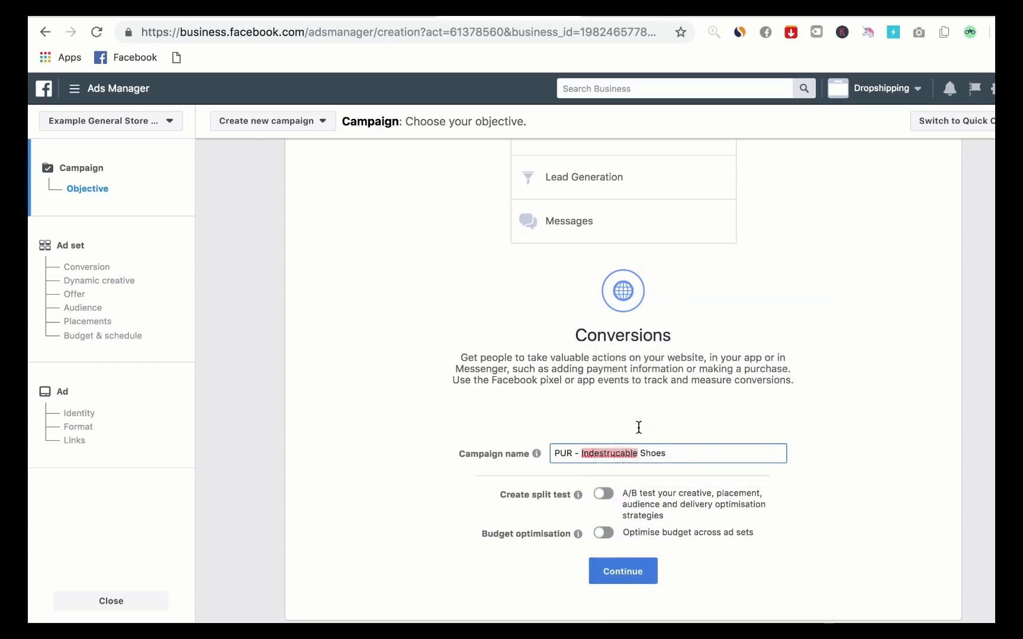
Copy the campaign name, continue to the ad set setup, and replace the ad set name with "PUR - Indestructible Shoes"
{"action": "left_click_drag", "start_coordinate": [673, 453], "coordinate": [540, 435]}
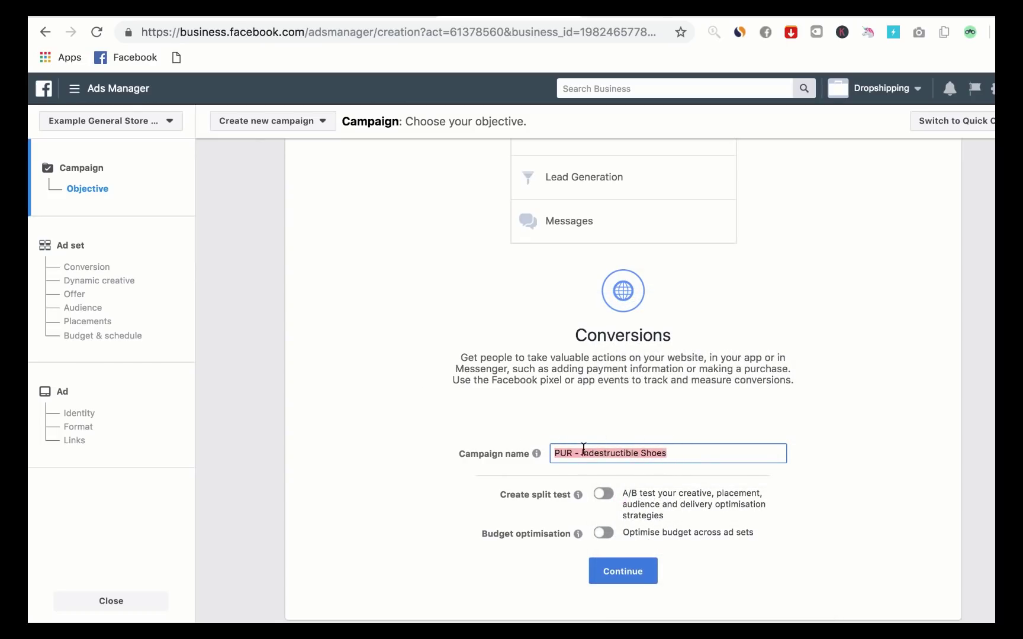
{"action": "right_click", "coordinate": [583, 450]}
{"action": "left_click", "coordinate": [616, 347]}
{"action": "left_click", "coordinate": [615, 574]}
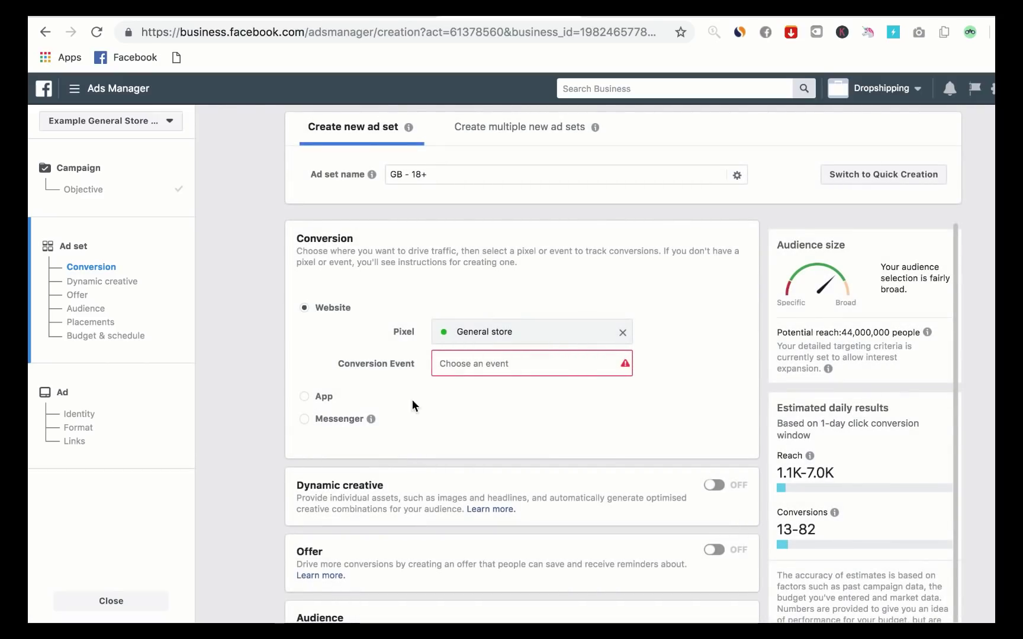
{"action": "left_click_drag", "start_coordinate": [429, 174], "coordinate": [396, 173]}
{"action": "right_click", "coordinate": [397, 170]}
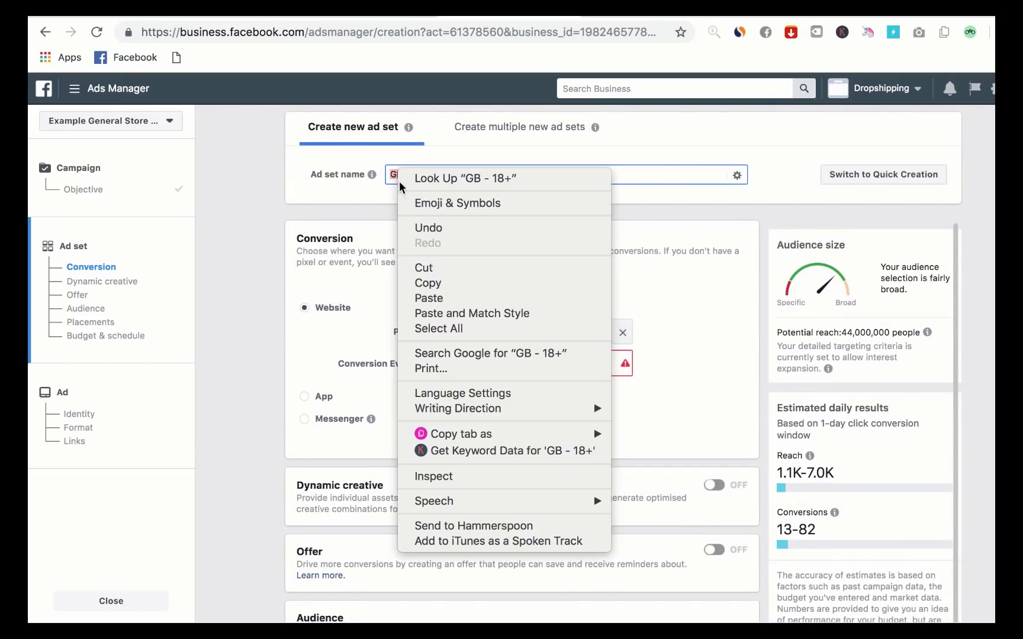
{"action": "left_click", "coordinate": [431, 298]}
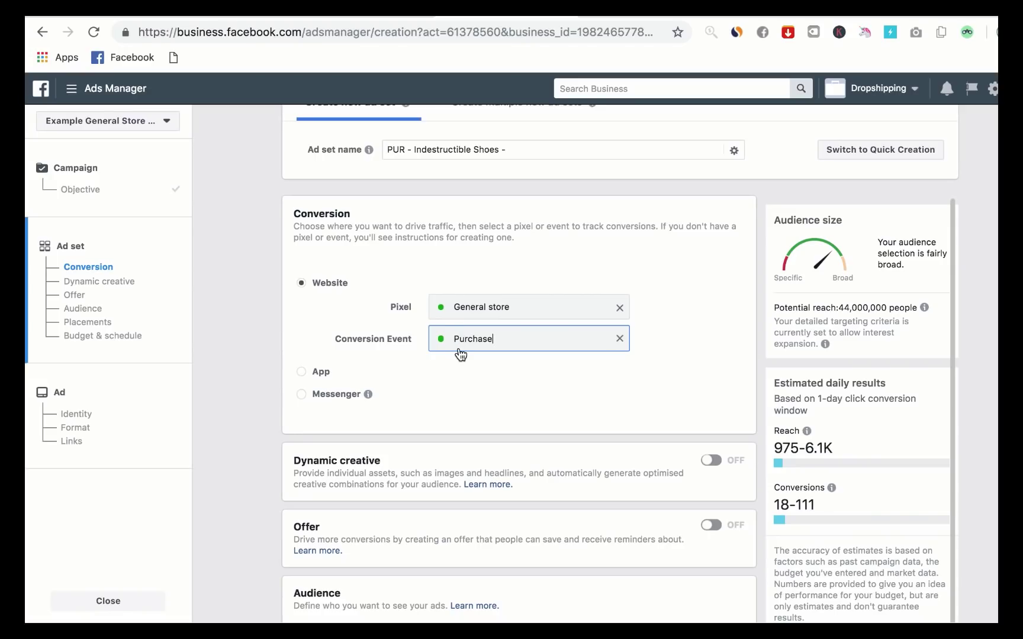
Remove United Kingdom from the ad set's audience locations
{"action": "scroll", "coordinate": [460, 349], "scroll_direction": "down", "scroll_amount": 3}
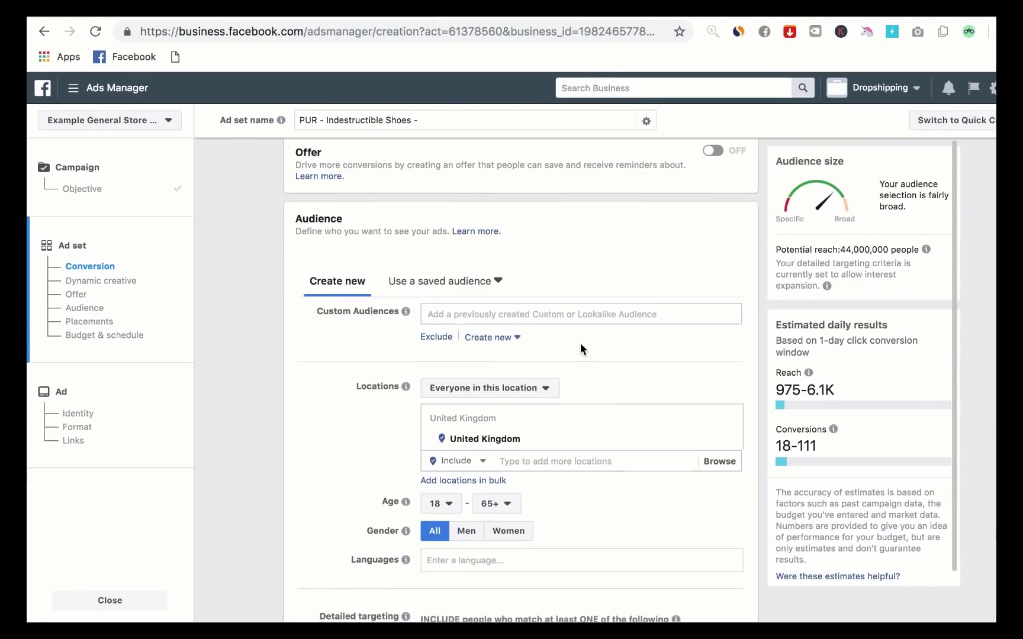
{"action": "scroll", "coordinate": [583, 350], "scroll_direction": "down", "scroll_amount": 1}
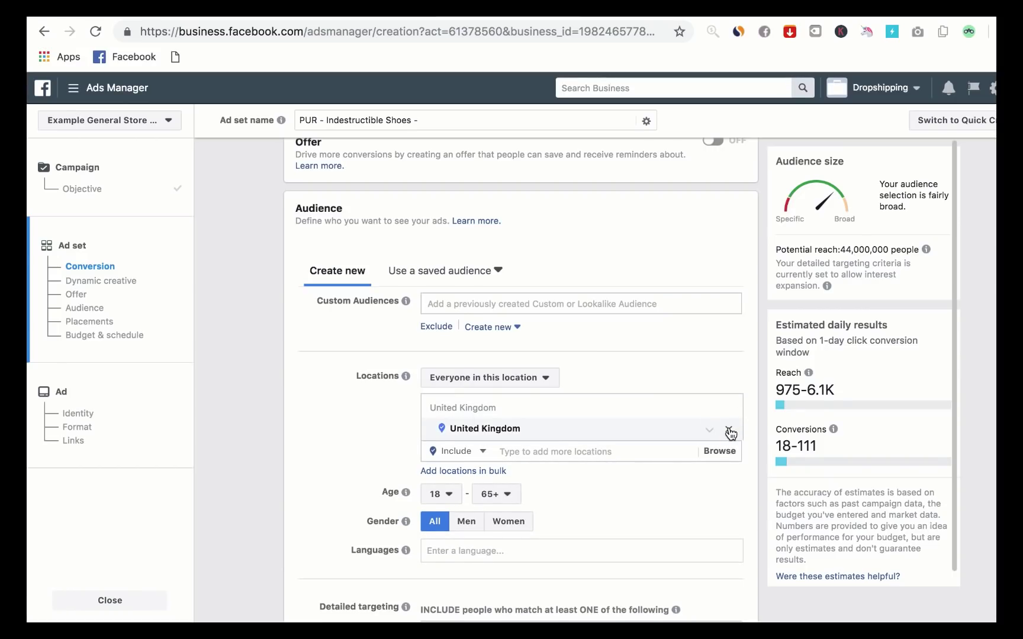
{"action": "left_click", "coordinate": [728, 429]}
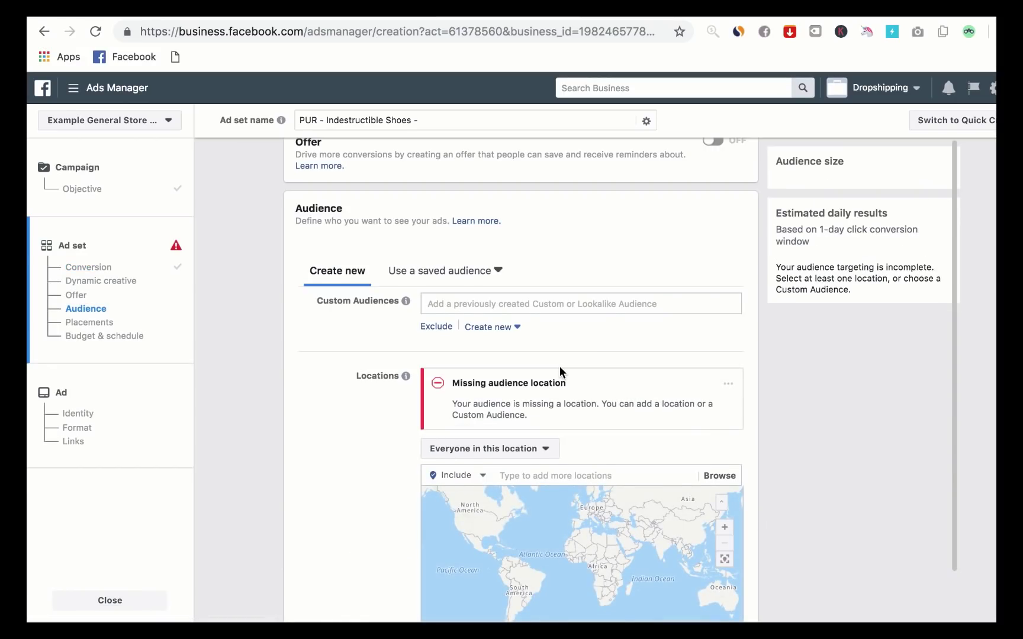
{"action": "scroll", "coordinate": [560, 368], "scroll_direction": "down", "scroll_amount": 1}
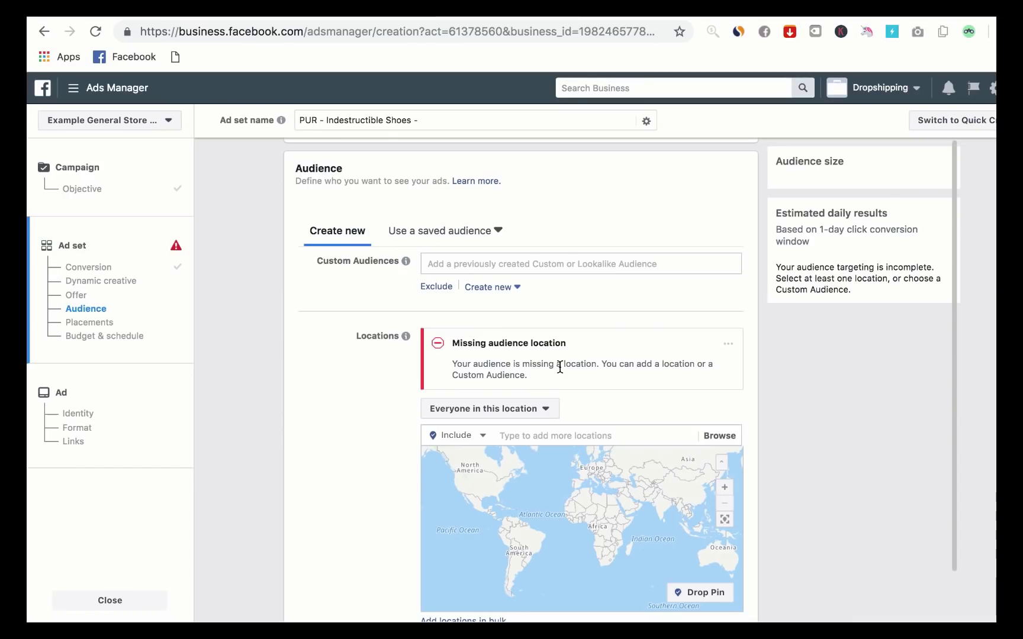
Copy the country list from the open Word document and return to the ad set's audience locations in Ads Manager
{"action": "scroll", "coordinate": [561, 363], "scroll_direction": "down", "scroll_amount": 2}
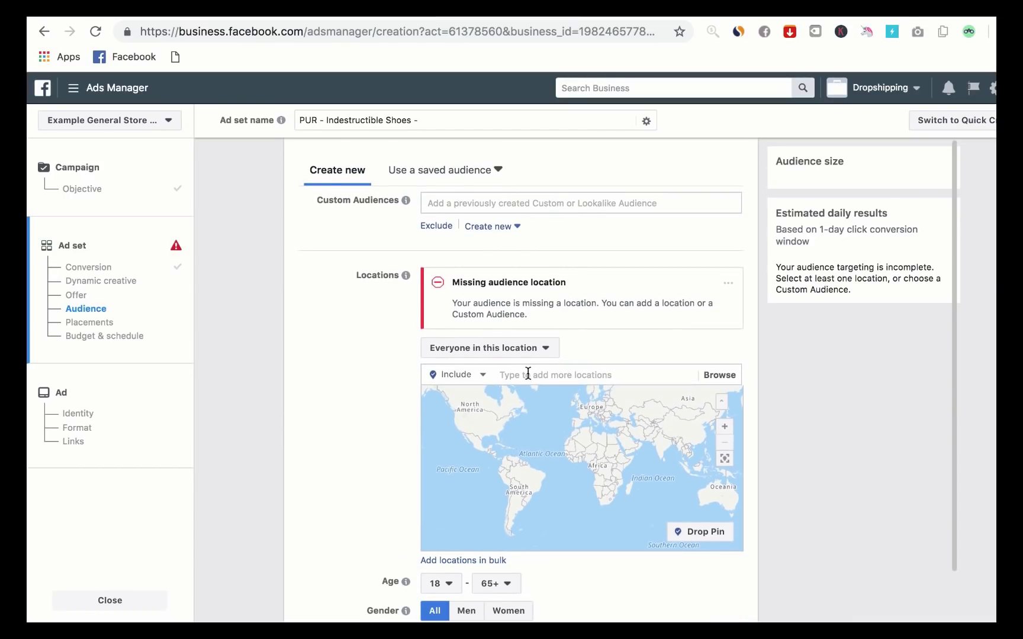
{"action": "scroll", "coordinate": [553, 365], "scroll_direction": "down", "scroll_amount": 1}
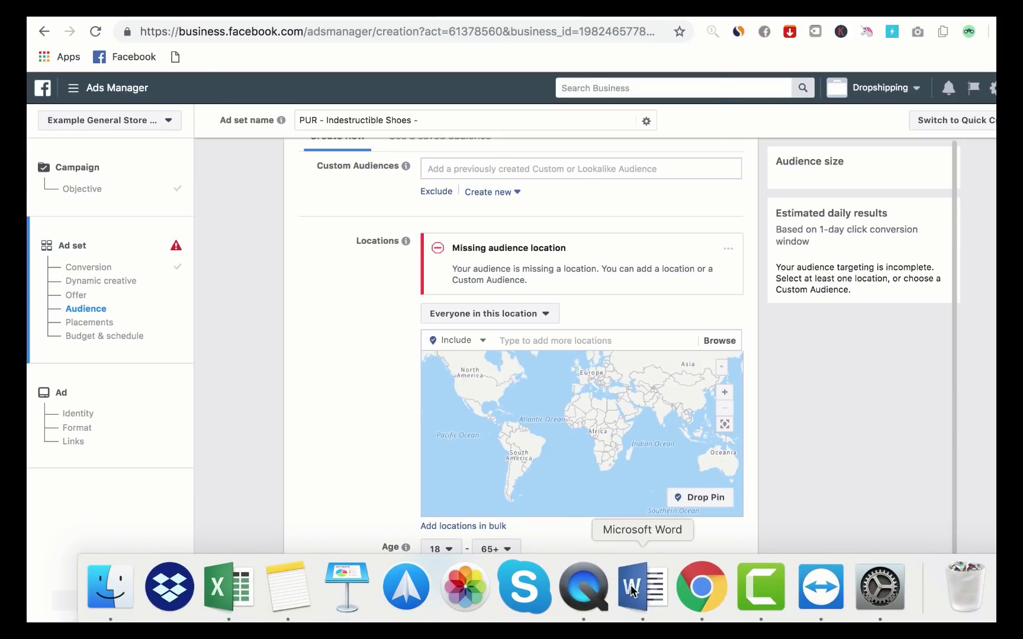
{"action": "left_click", "coordinate": [642, 585]}
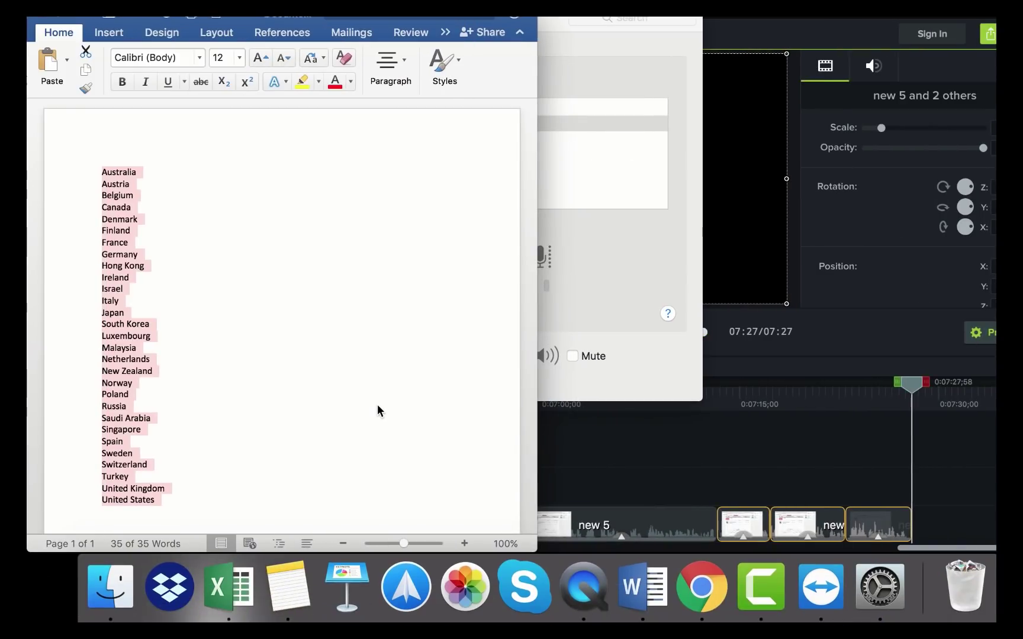
{"action": "right_click", "coordinate": [127, 273]}
{"action": "left_click", "coordinate": [127, 297]}
{"action": "left_click", "coordinate": [708, 580]}
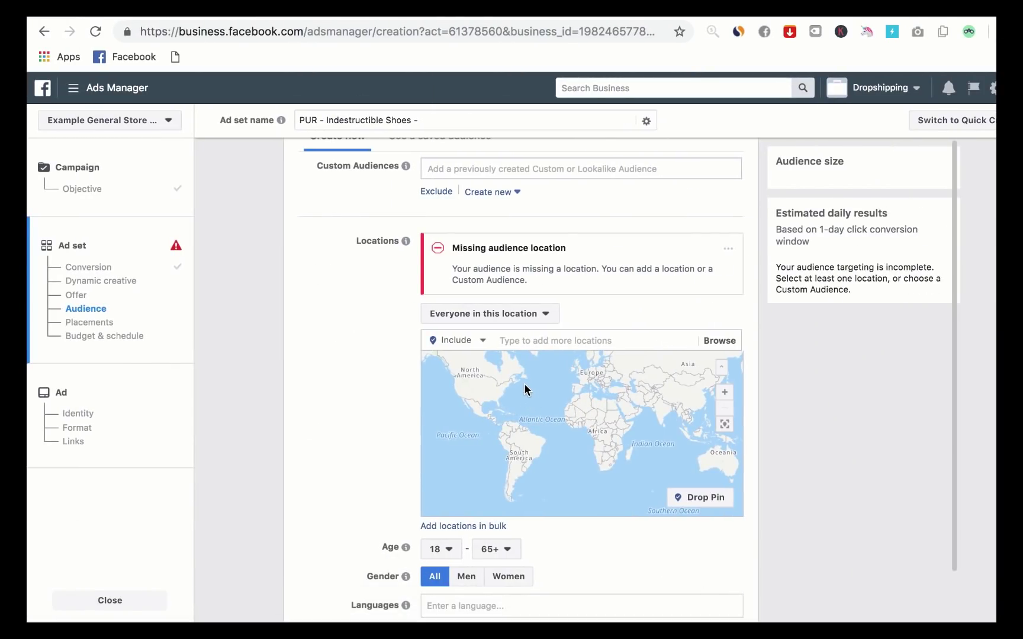
Start adding locations in bulk with location type Countries, paste the copied country list and match the locations
{"action": "left_click", "coordinate": [449, 528]}
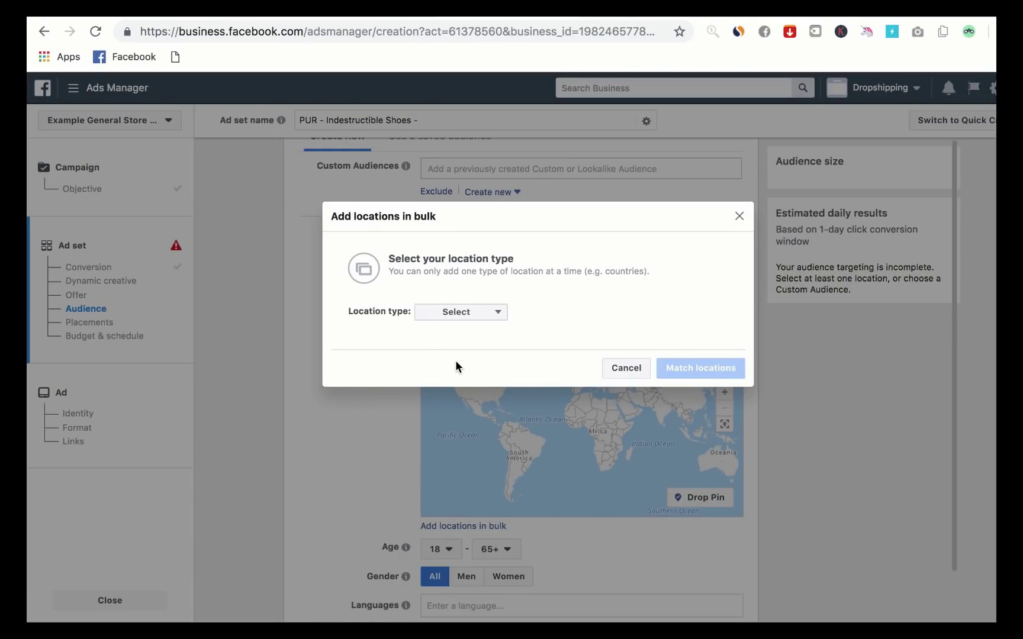
{"action": "left_click", "coordinate": [481, 313]}
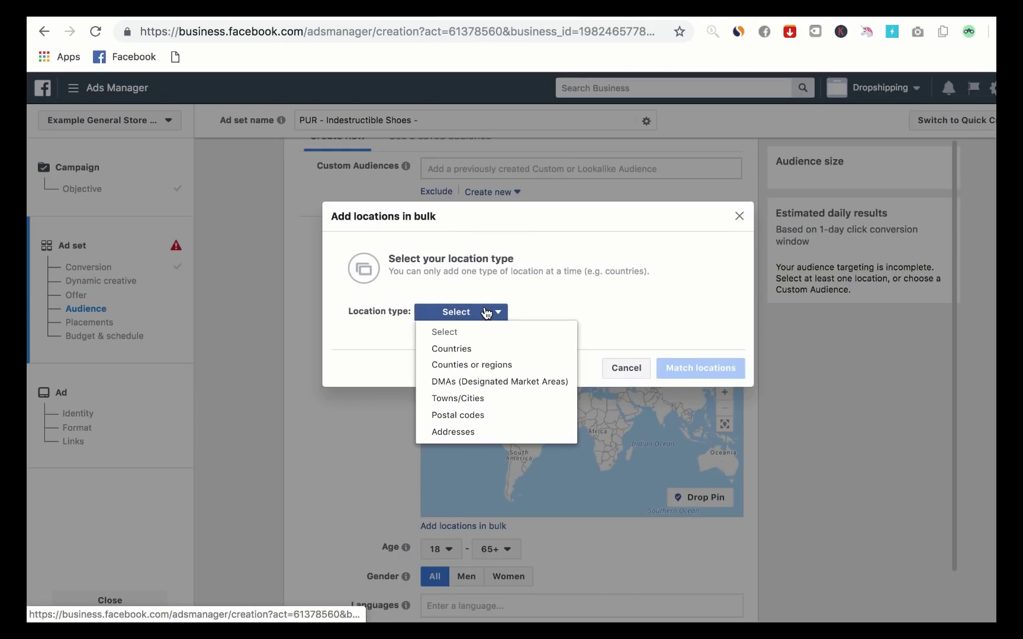
{"action": "left_click", "coordinate": [465, 349]}
{"action": "left_click", "coordinate": [392, 305]}
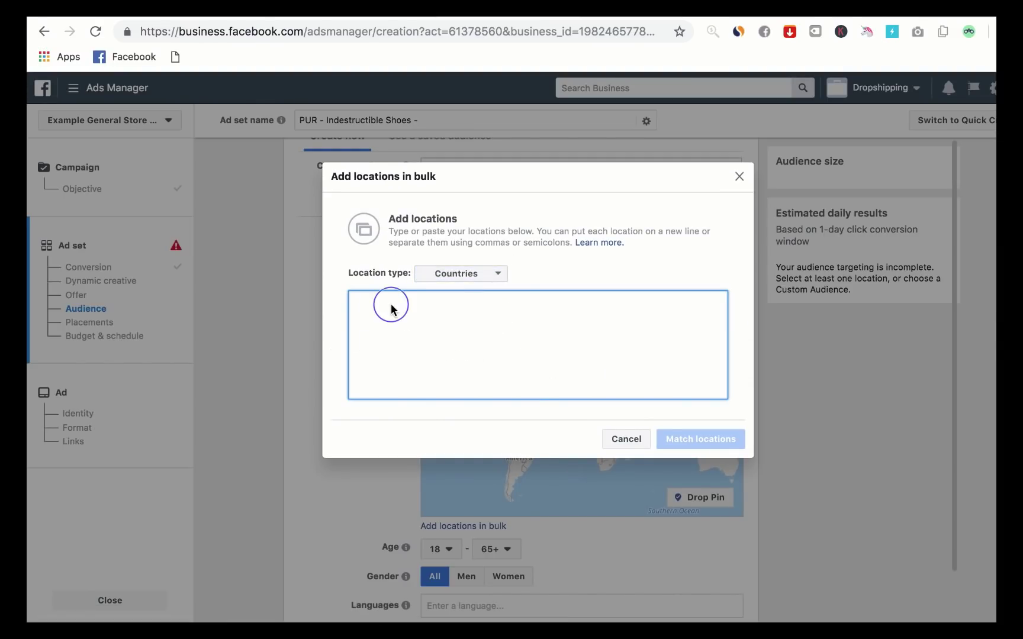
{"action": "right_click", "coordinate": [388, 302]}
{"action": "left_click", "coordinate": [422, 408]}
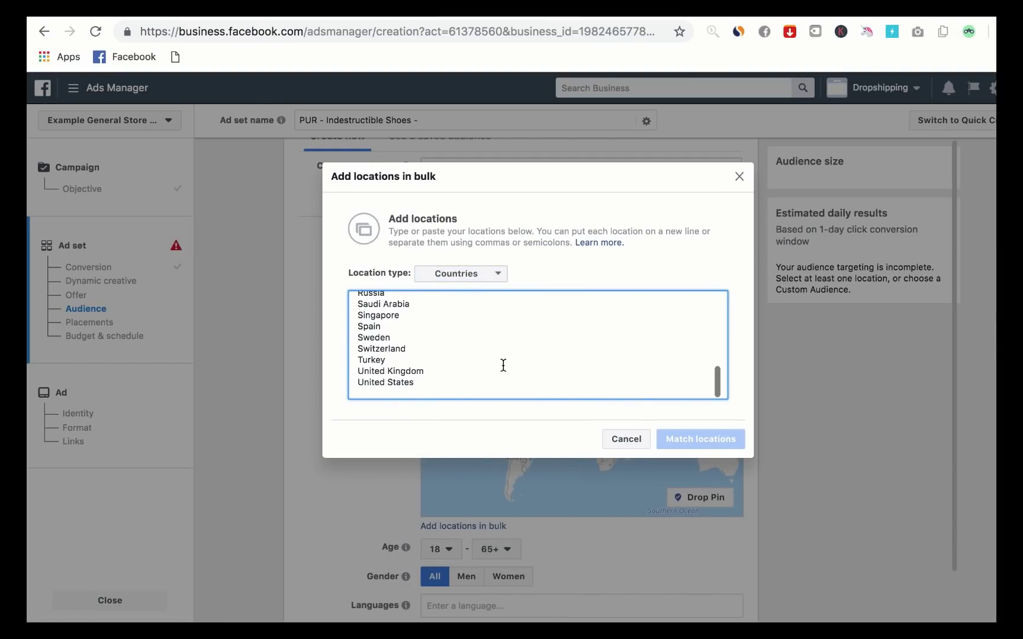
{"action": "left_click", "coordinate": [682, 438]}
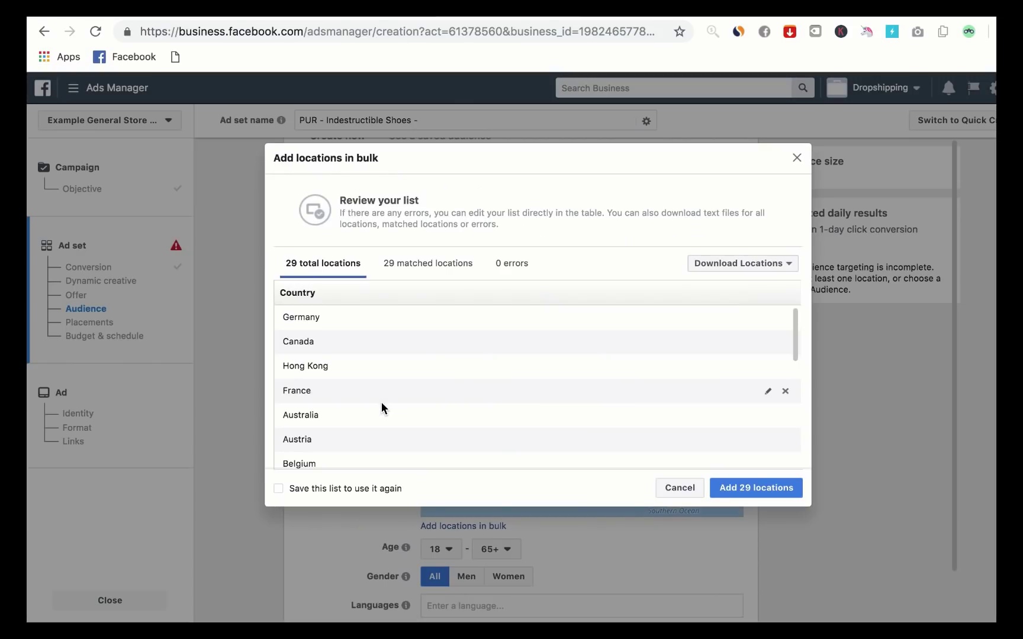
Review the matched countries, choose to save the list for reuse, and add all of them to the audience
{"action": "scroll", "coordinate": [382, 402], "scroll_direction": "down", "scroll_amount": 10}
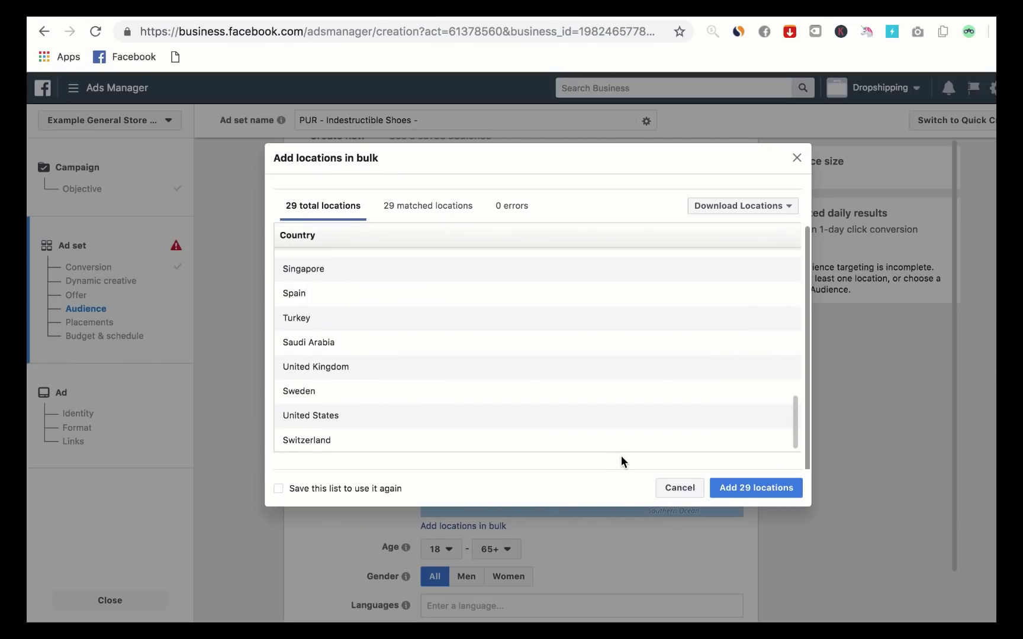
{"action": "left_click", "coordinate": [279, 488]}
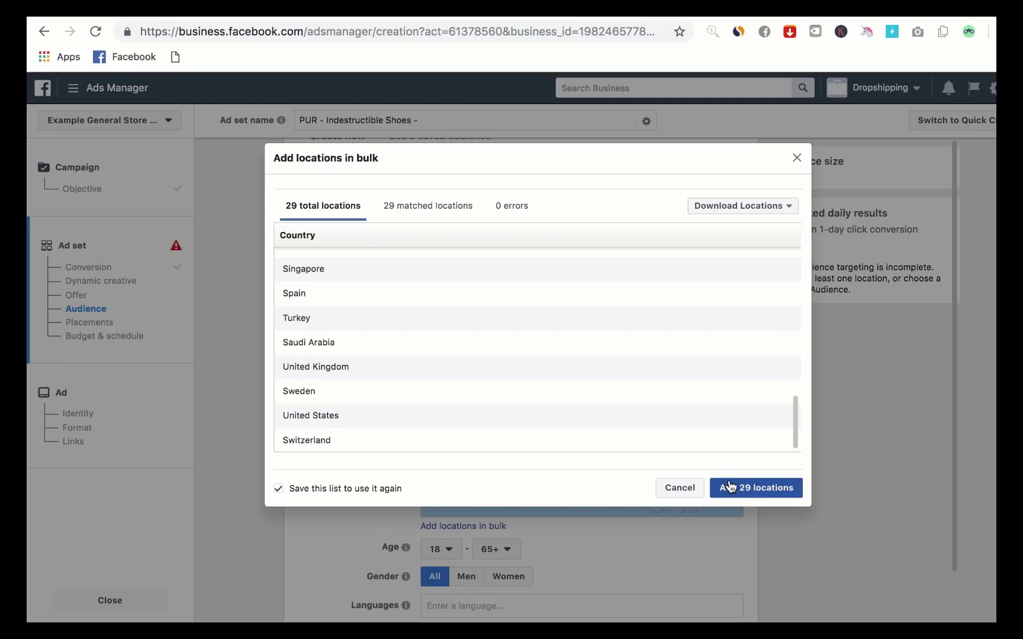
{"action": "scroll", "coordinate": [342, 379], "scroll_direction": "up", "scroll_amount": 5}
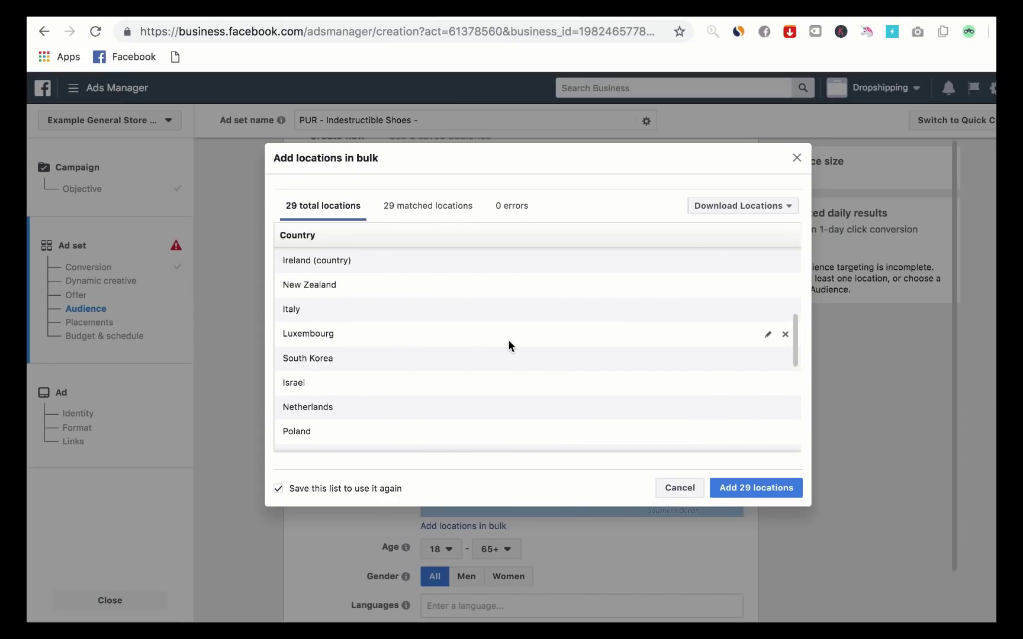
{"action": "scroll", "coordinate": [508, 342], "scroll_direction": "down", "scroll_amount": 5}
{"action": "left_click", "coordinate": [741, 490]}
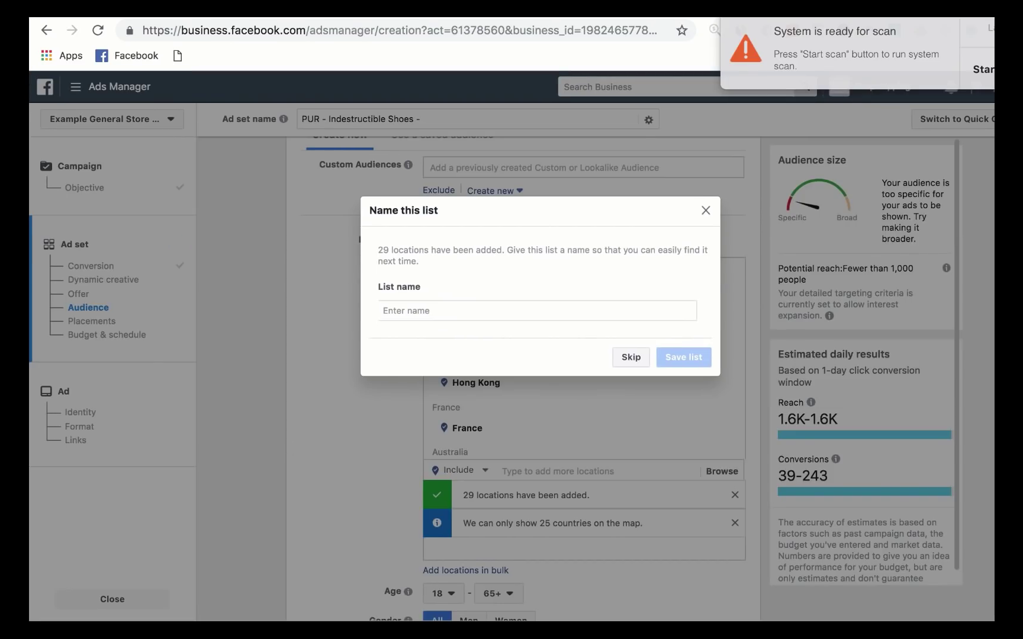
Name the location list "E -packet countries", save it, and close the saved locations browser
{"action": "left_click", "coordinate": [473, 316]}
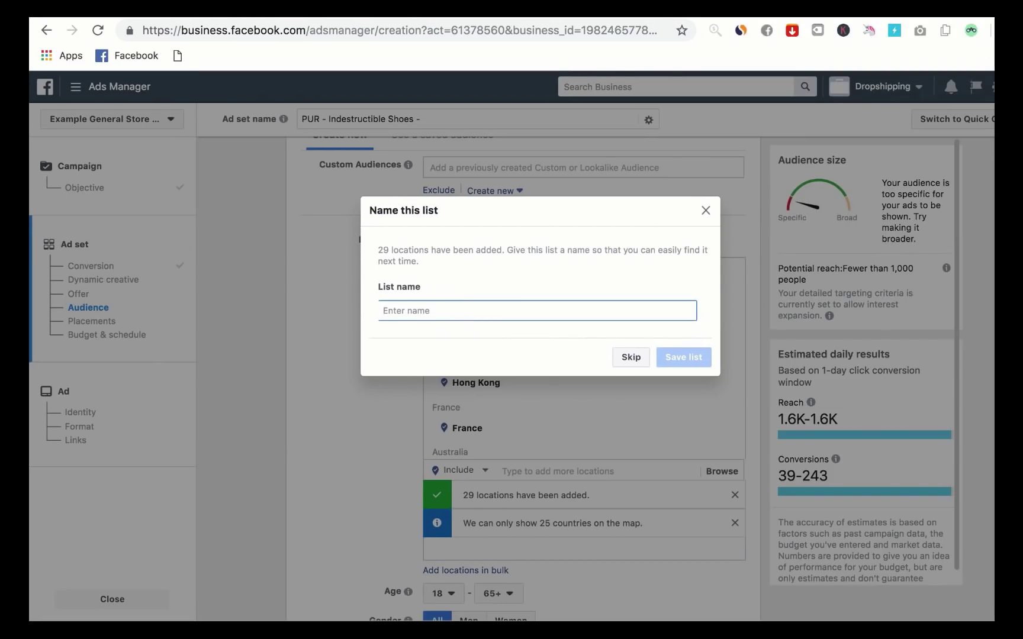
{"action": "type", "text": "E -pa"}
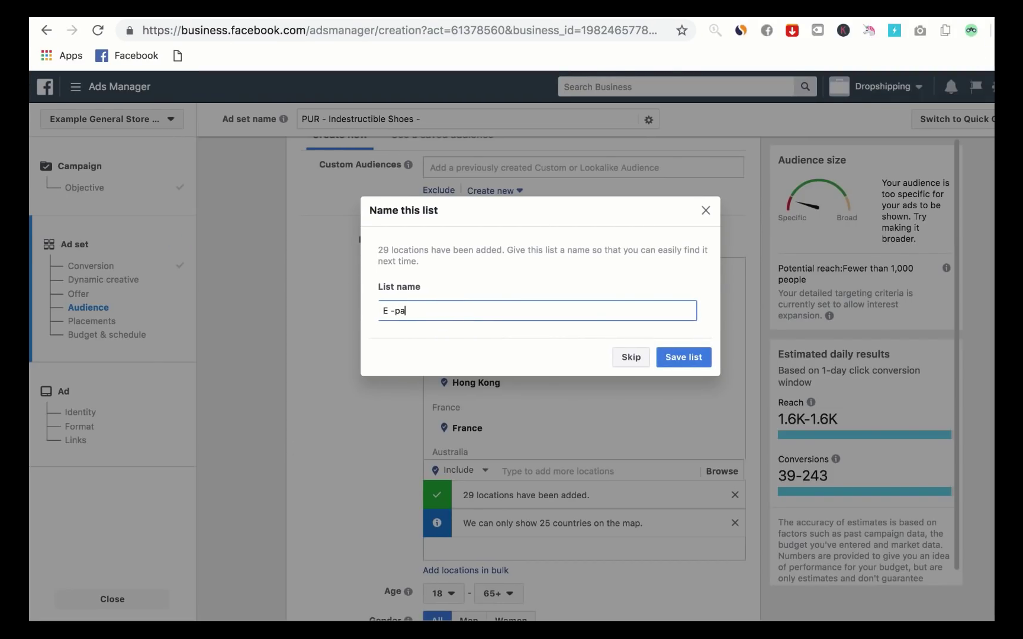
{"action": "type", "text": "cket countries"}
{"action": "left_click", "coordinate": [690, 362]}
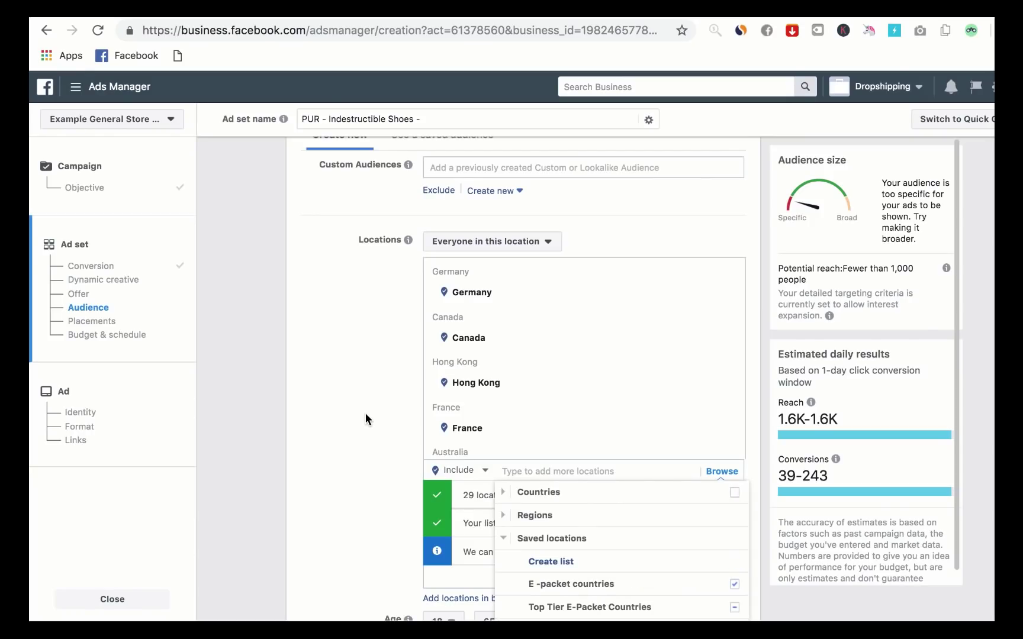
{"action": "scroll", "coordinate": [589, 518], "scroll_direction": "down", "scroll_amount": 3}
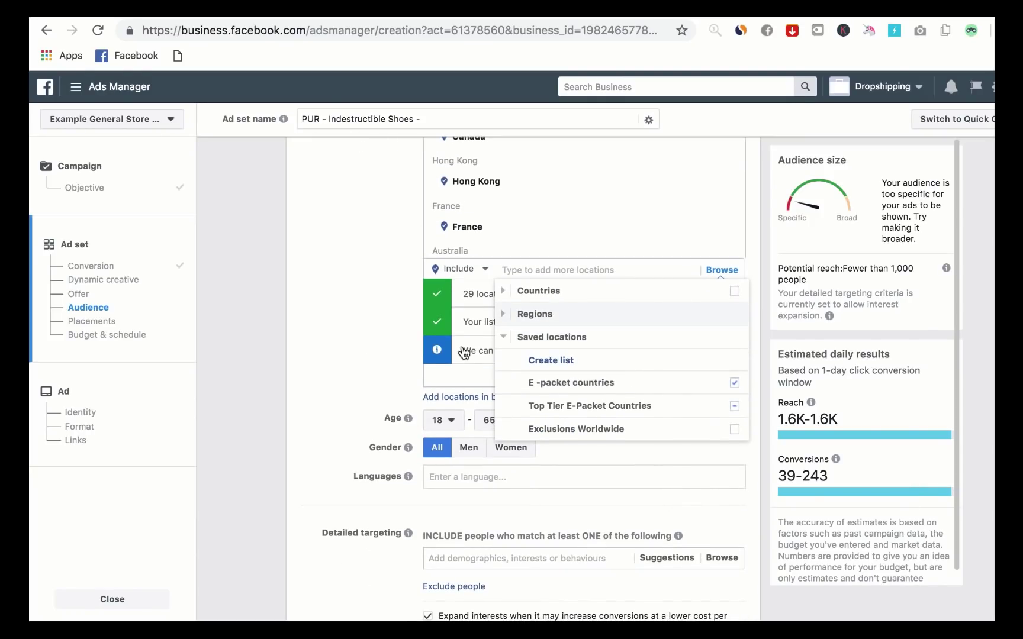
{"action": "left_click", "coordinate": [395, 385]}
Set the audience's minimum age to 22
{"action": "scroll", "coordinate": [396, 382], "scroll_direction": "up", "scroll_amount": 5}
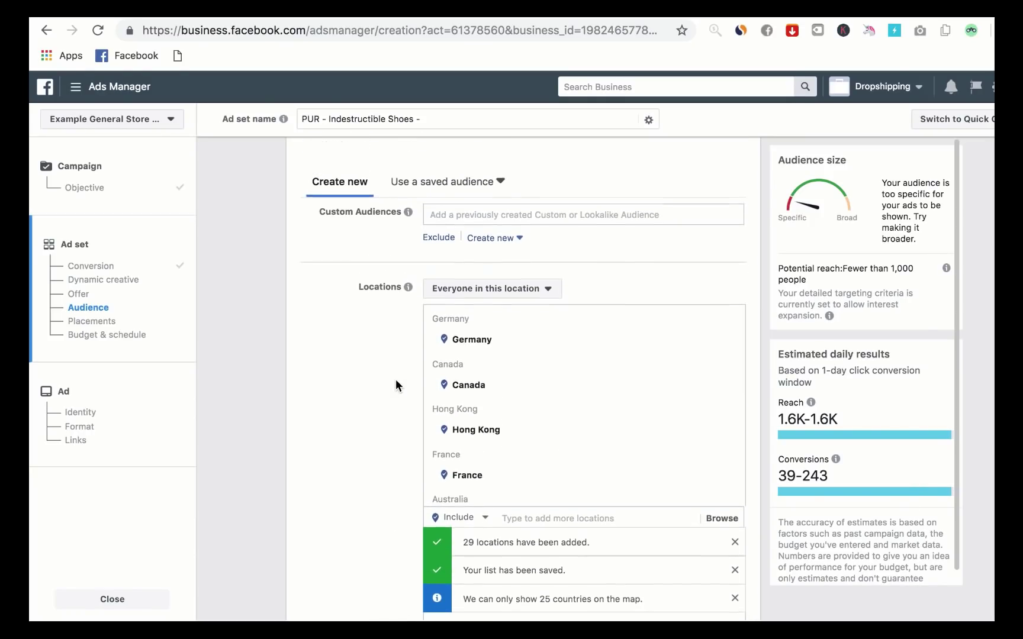
{"action": "scroll", "coordinate": [395, 381], "scroll_direction": "down", "scroll_amount": 10}
{"action": "scroll", "coordinate": [395, 382], "scroll_direction": "up", "scroll_amount": 1}
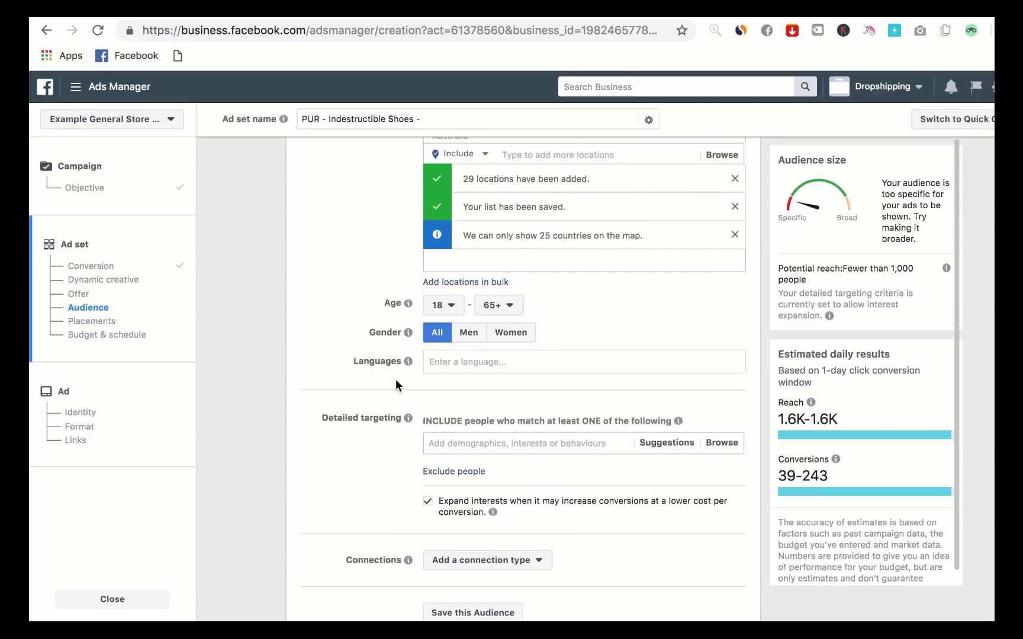
{"action": "left_click", "coordinate": [454, 304]}
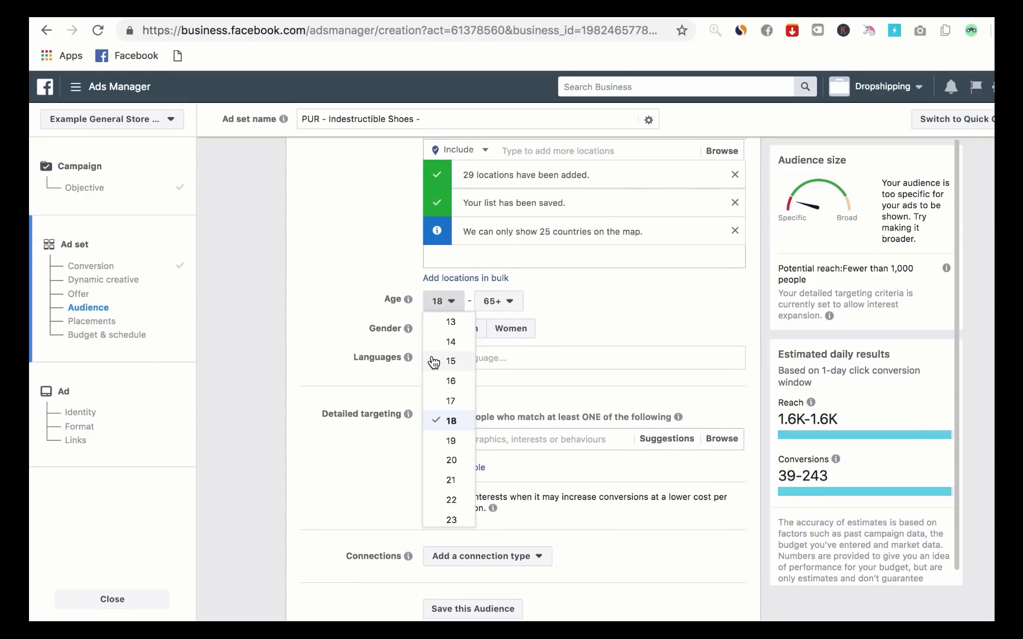
{"action": "scroll", "coordinate": [444, 383], "scroll_direction": "down", "scroll_amount": 2}
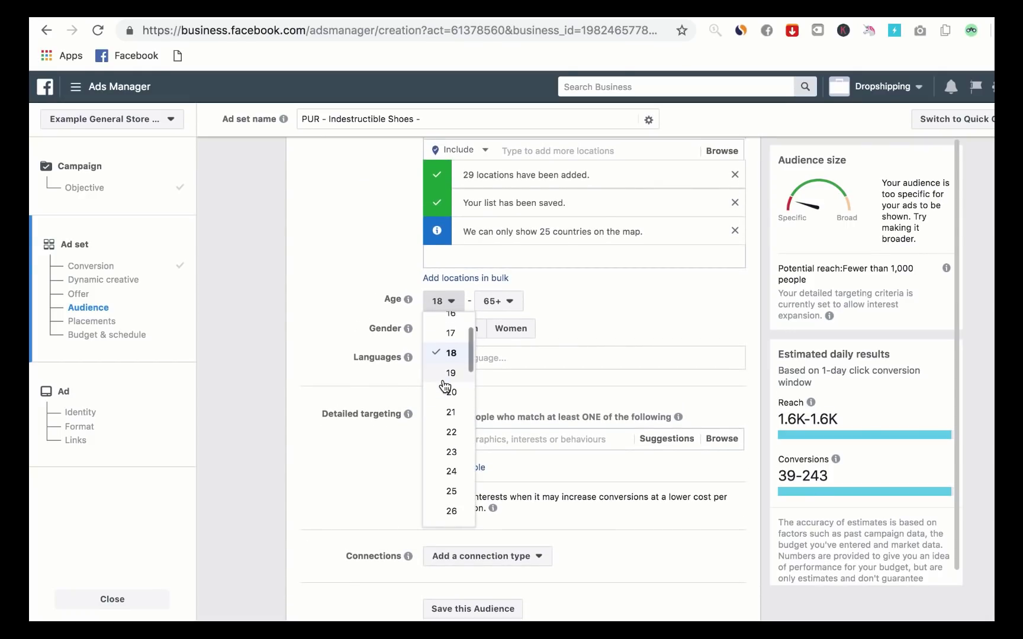
{"action": "left_click", "coordinate": [436, 433]}
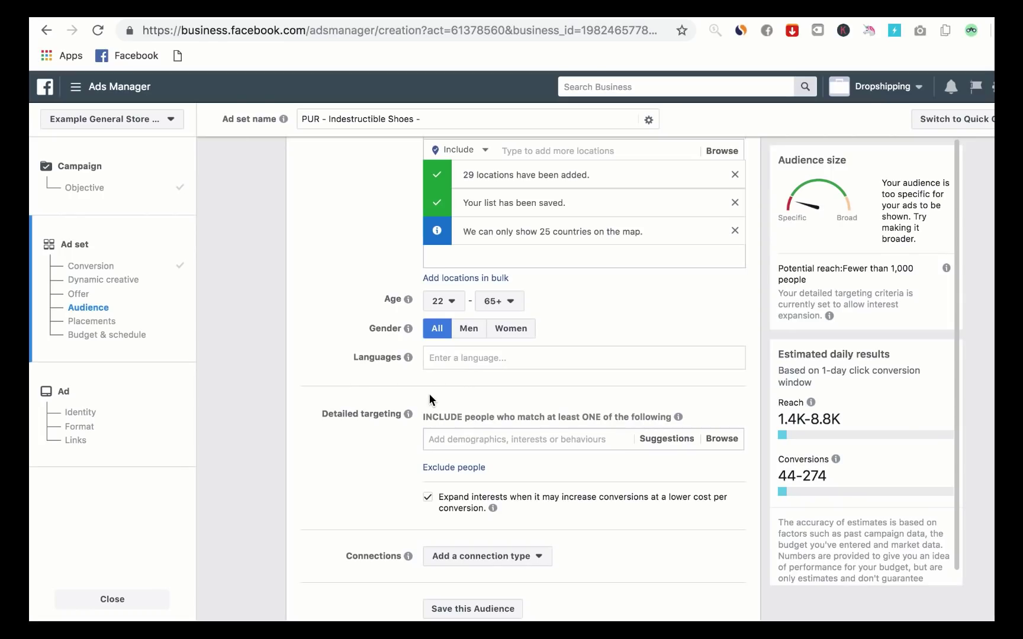
Add English (All) as the audience language
{"action": "scroll", "coordinate": [429, 389], "scroll_direction": "up", "scroll_amount": 2}
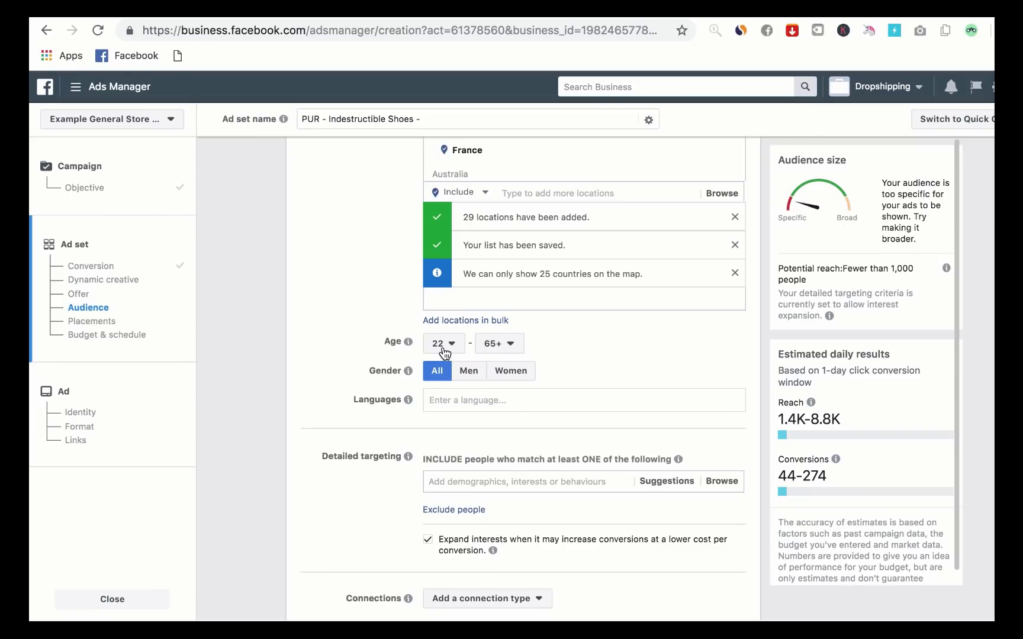
{"action": "left_click", "coordinate": [446, 402]}
{"action": "type", "text": "english"}
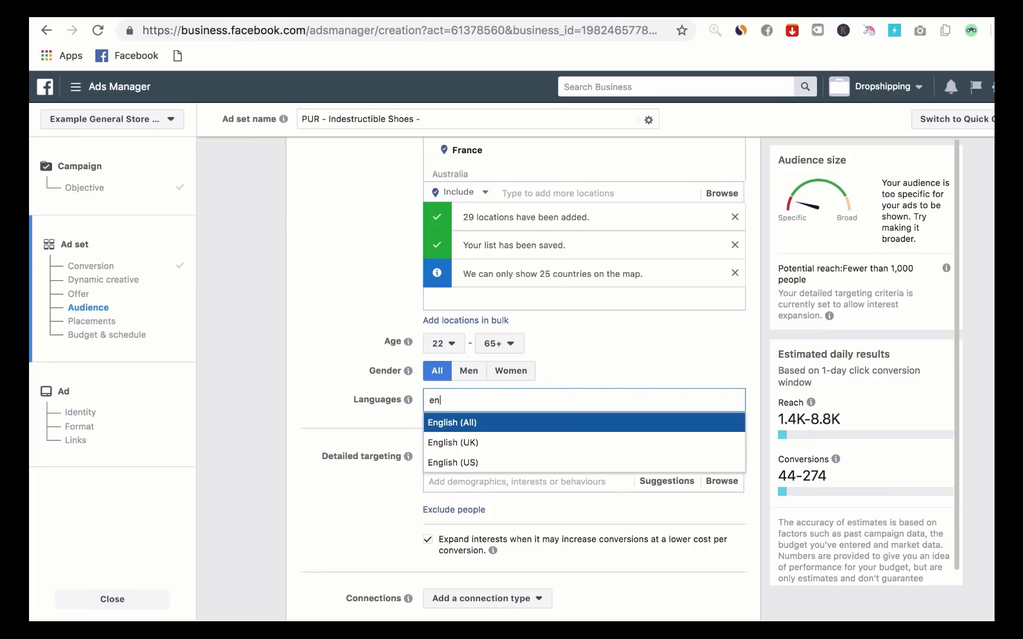
{"action": "left_click", "coordinate": [454, 424]}
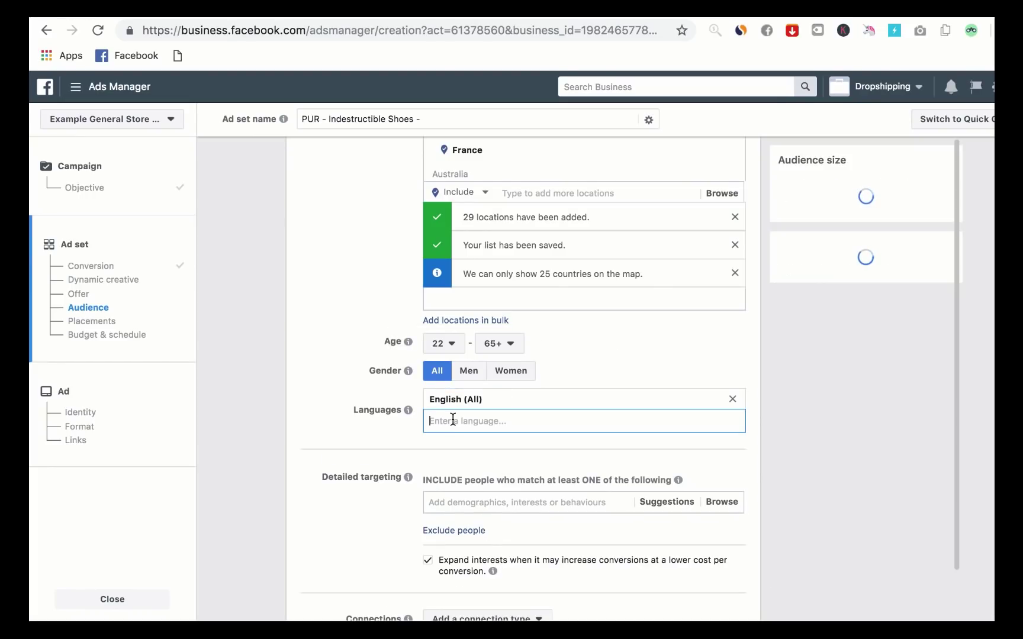
Switch to the shoe listing on AliExpress and examine its item specifics for audience targeting ideas
{"action": "scroll", "coordinate": [345, 425], "scroll_direction": "down", "scroll_amount": 3}
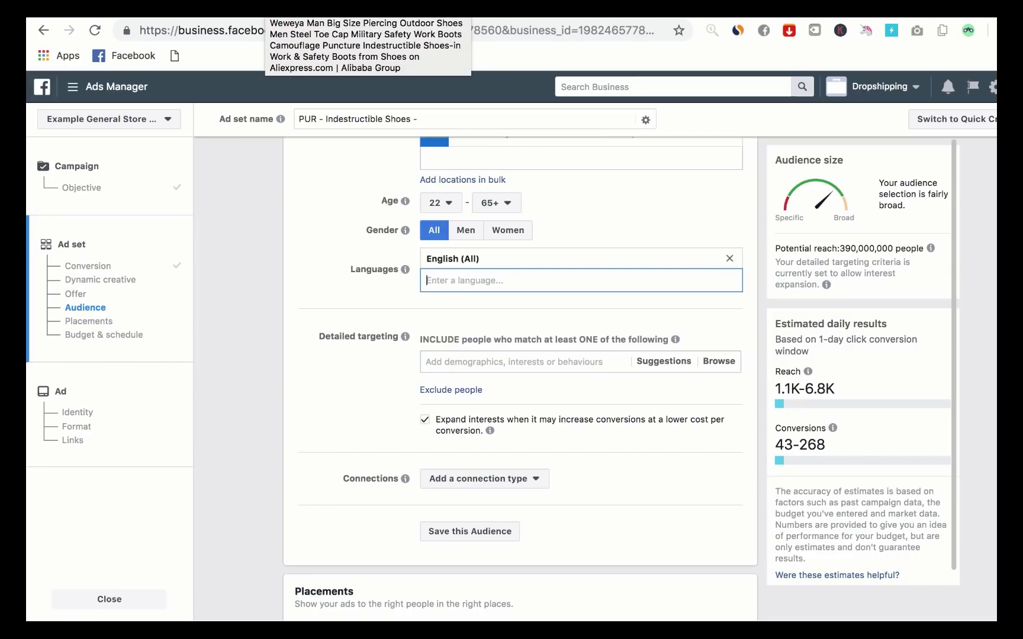
{"action": "left_click", "coordinate": [272, 12]}
{"action": "scroll", "coordinate": [520, 344], "scroll_direction": "up", "scroll_amount": 2}
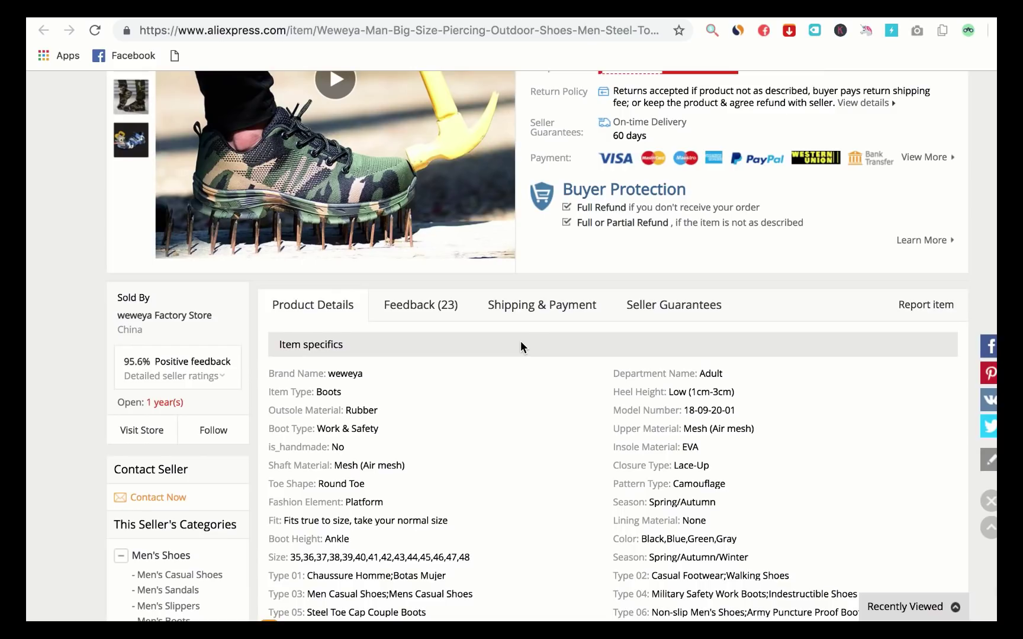
{"action": "scroll", "coordinate": [520, 346], "scroll_direction": "up", "scroll_amount": 2}
{"action": "scroll", "coordinate": [520, 346], "scroll_direction": "down", "scroll_amount": 1}
{"action": "scroll", "coordinate": [520, 346], "scroll_direction": "up", "scroll_amount": 1}
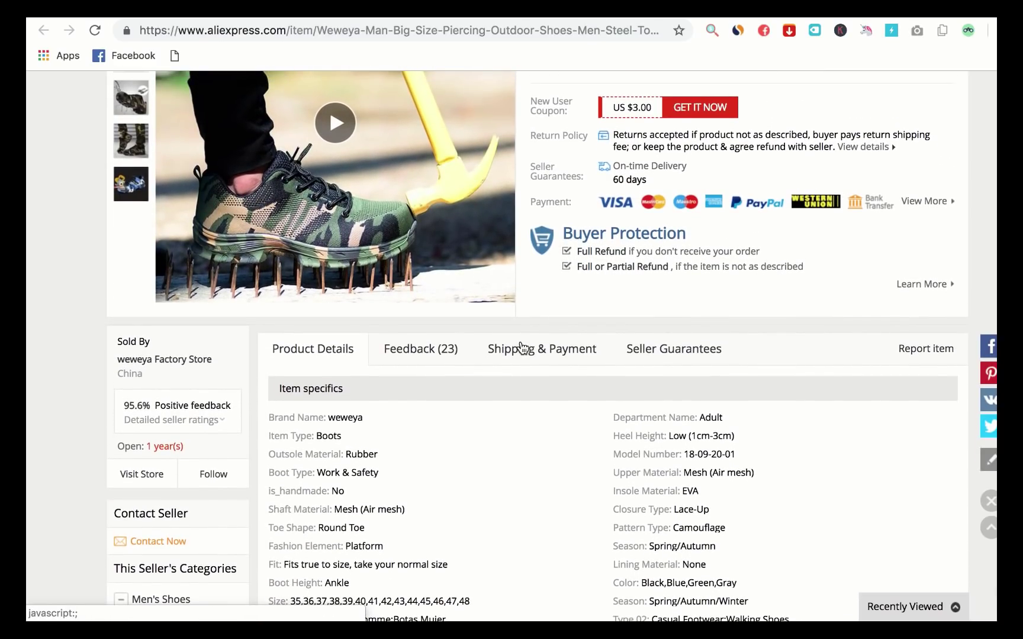
{"action": "scroll", "coordinate": [520, 348], "scroll_direction": "down", "scroll_amount": 2}
{"action": "scroll", "coordinate": [520, 348], "scroll_direction": "down", "scroll_amount": 1}
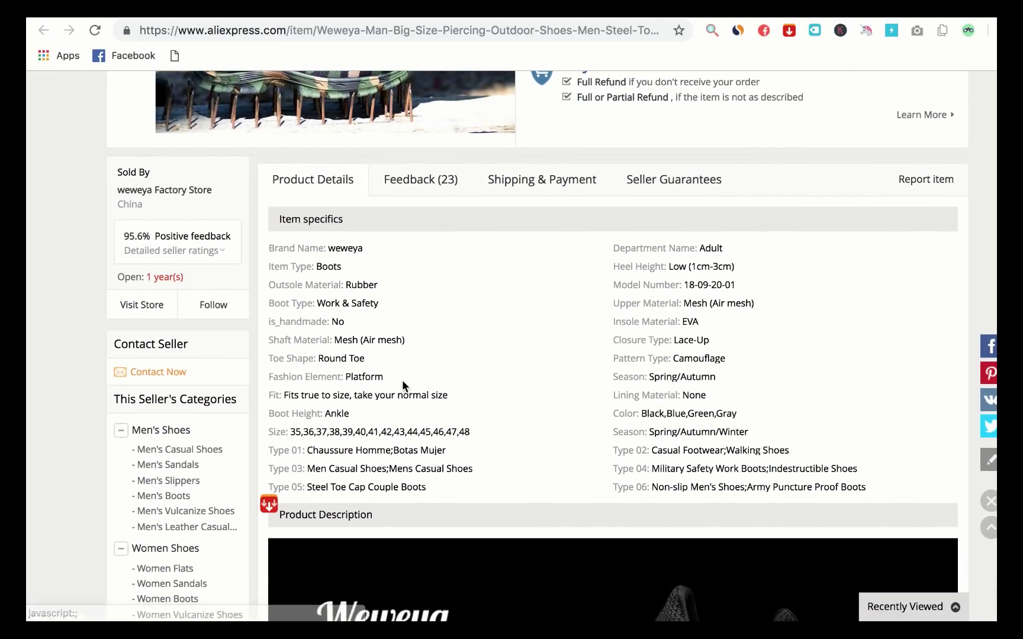
{"action": "scroll", "coordinate": [402, 380], "scroll_direction": "down", "scroll_amount": 1}
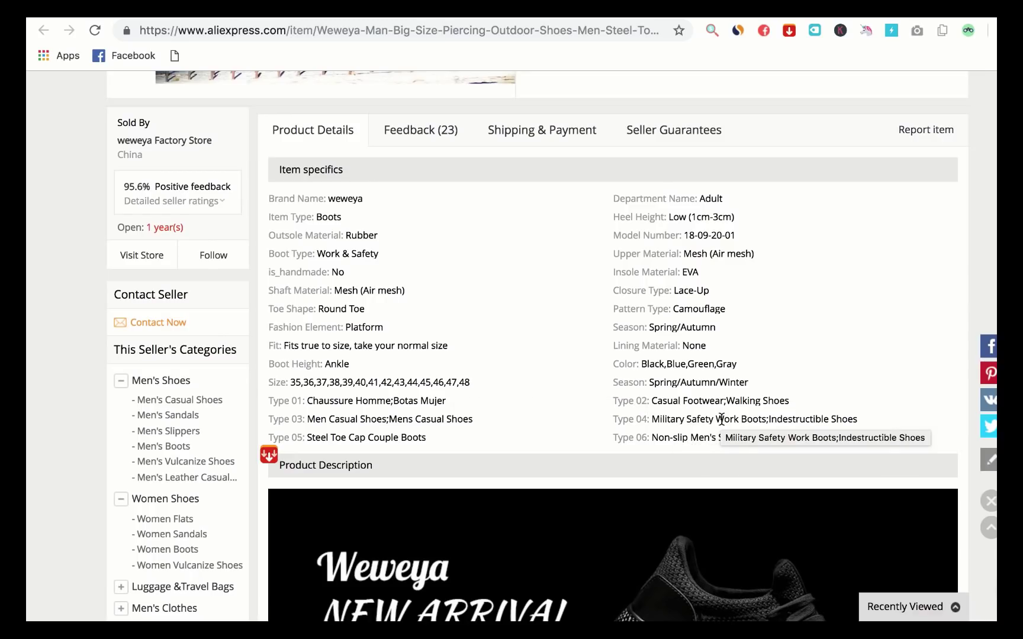
{"action": "scroll", "coordinate": [721, 417], "scroll_direction": "down", "scroll_amount": 1}
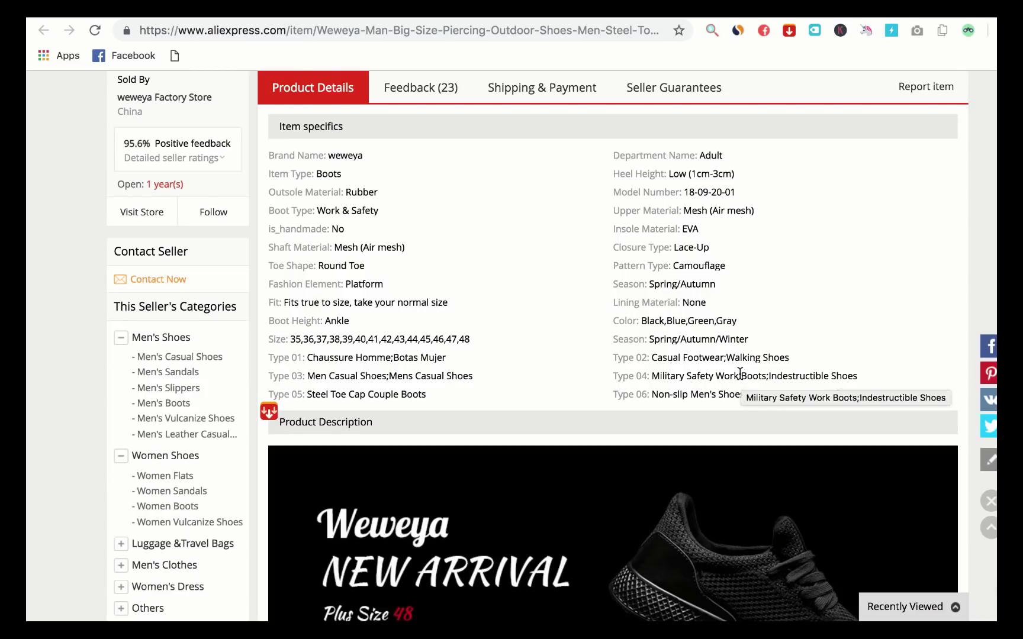
Switch back to Ads Manager, turn off interest expansion, and add Steel-toe boot as a detailed targeting interest
{"action": "key", "text": "ctrl+Tab"}
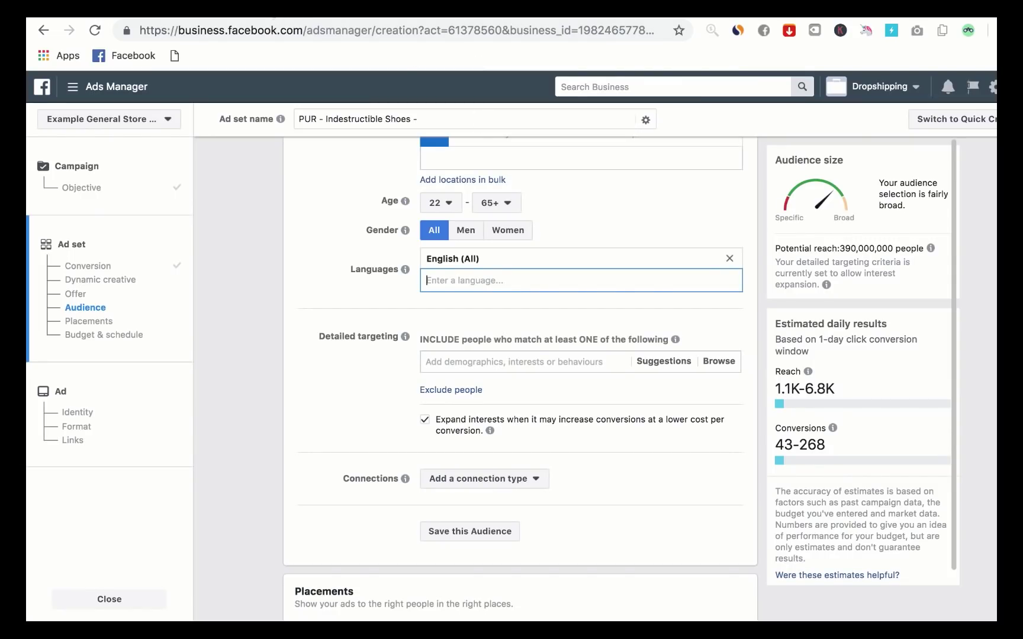
{"action": "scroll", "coordinate": [342, 310], "scroll_direction": "down", "scroll_amount": 3}
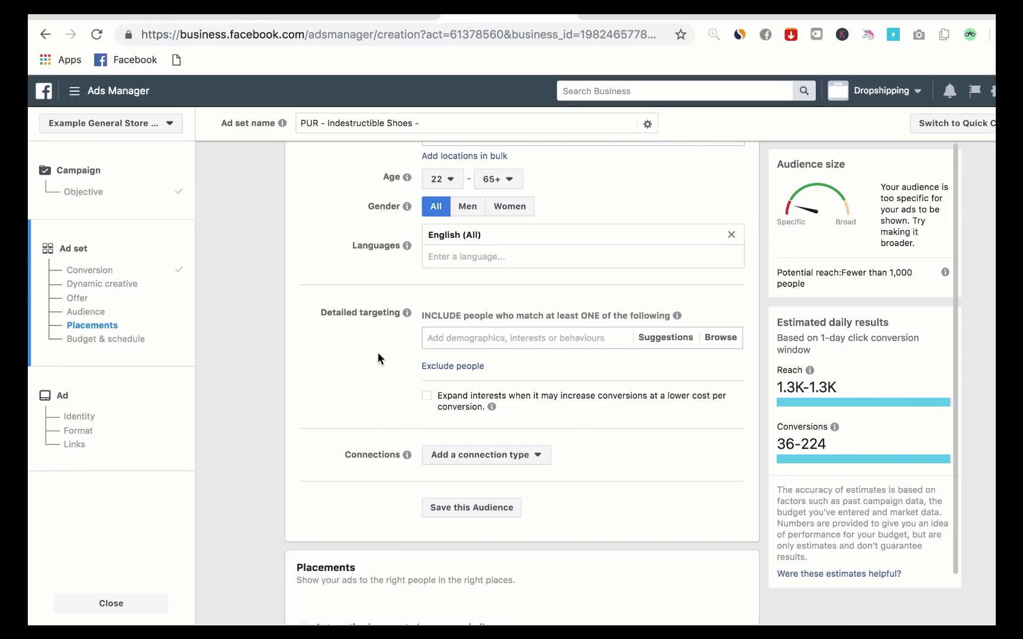
{"action": "left_click", "coordinate": [455, 339]}
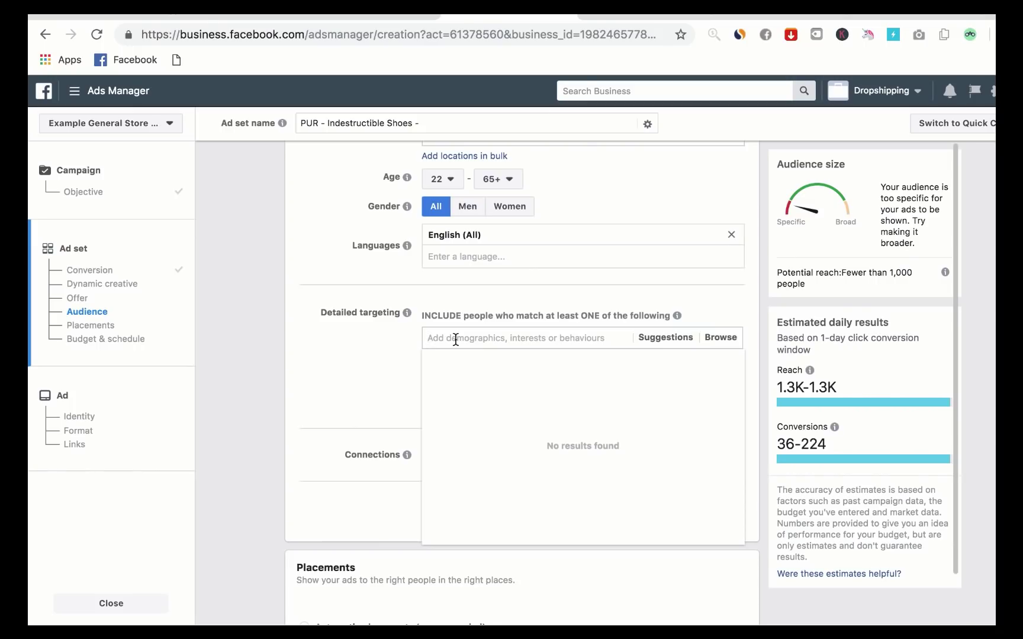
{"action": "type", "text": "stee"}
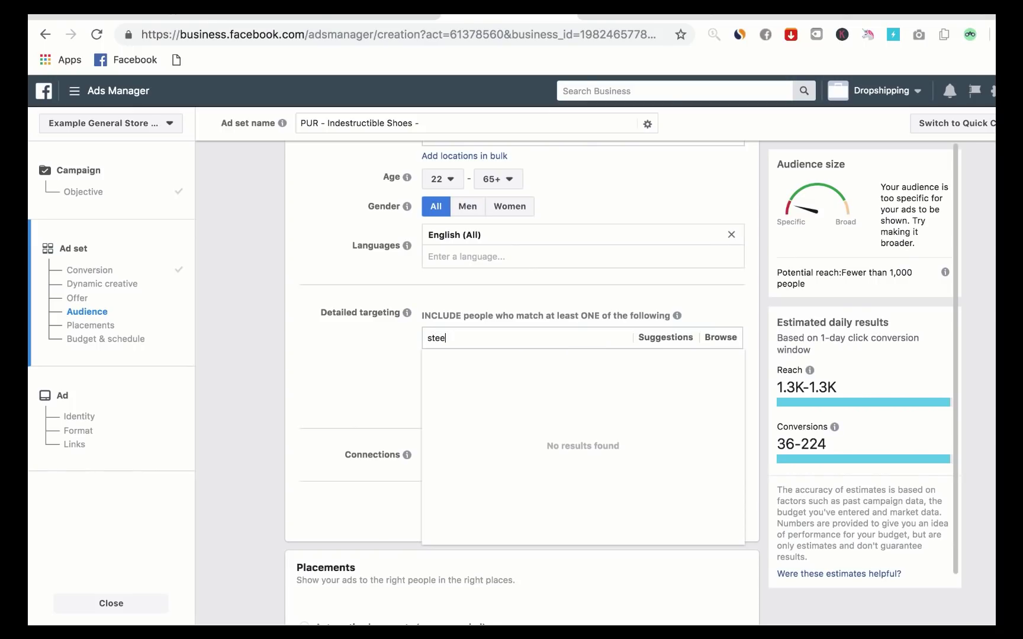
{"action": "type", "text": "l toe"}
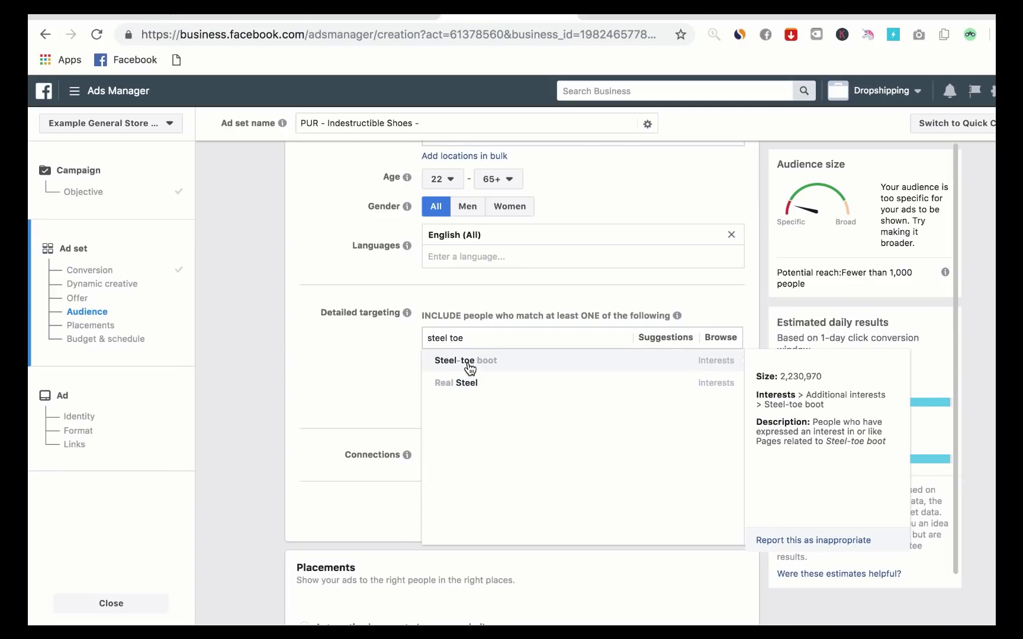
{"action": "left_click", "coordinate": [473, 368]}
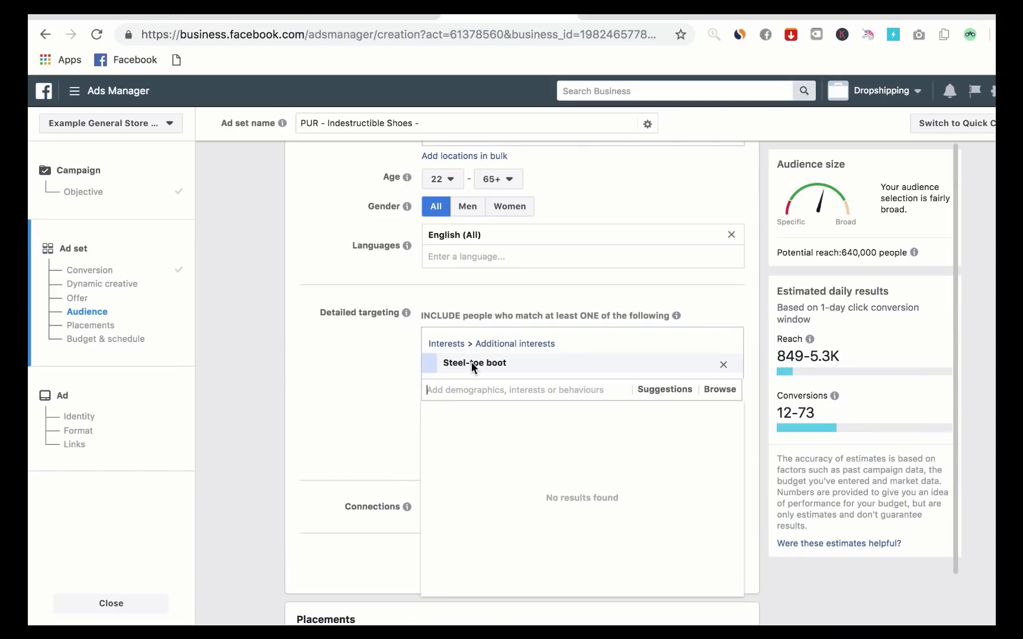
{"action": "left_click", "coordinate": [344, 395]}
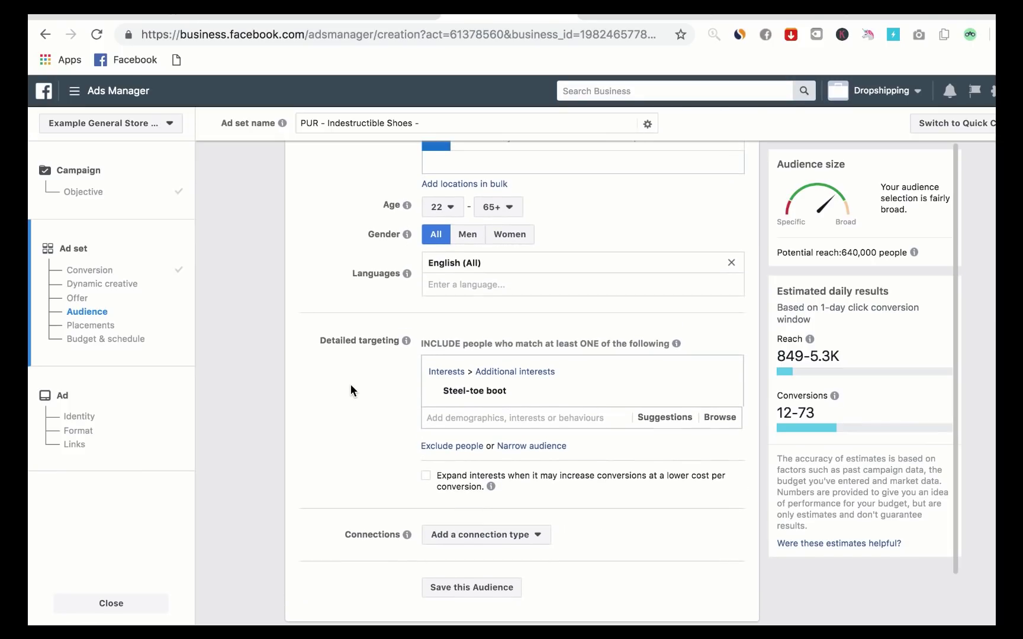
Change the ad set's placements from automatic to manually edited placements
{"action": "scroll", "coordinate": [351, 390], "scroll_direction": "down", "scroll_amount": 2}
{"action": "scroll", "coordinate": [351, 385], "scroll_direction": "down", "scroll_amount": 2}
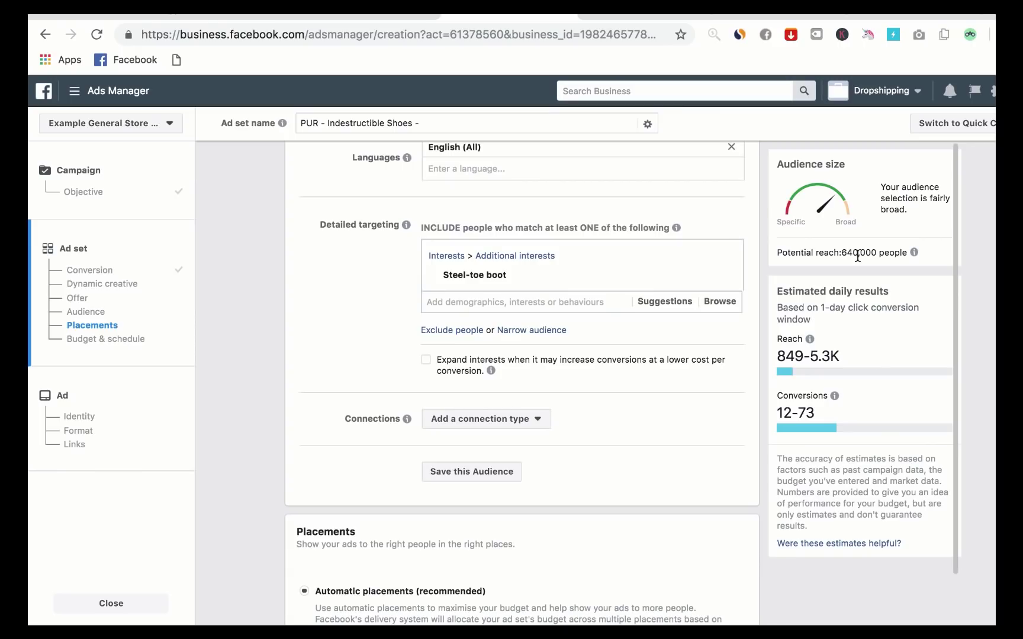
{"action": "mouse_move", "coordinate": [517, 280]}
{"action": "scroll", "coordinate": [341, 306], "scroll_direction": "down", "scroll_amount": 3}
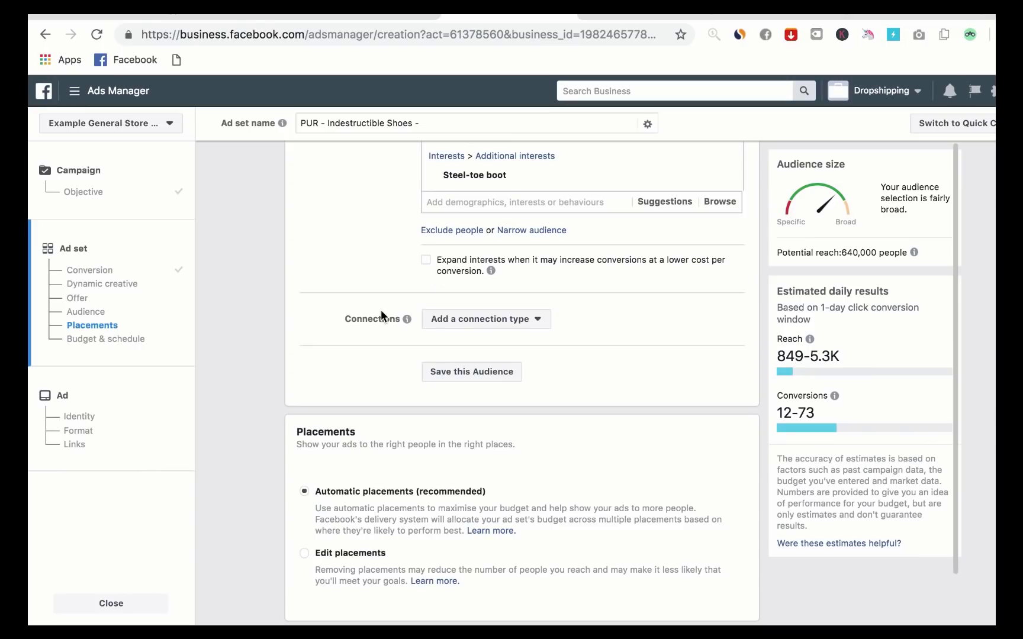
{"action": "scroll", "coordinate": [380, 316], "scroll_direction": "down", "scroll_amount": 3}
{"action": "scroll", "coordinate": [380, 316], "scroll_direction": "down", "scroll_amount": 3}
{"action": "left_click", "coordinate": [304, 378]}
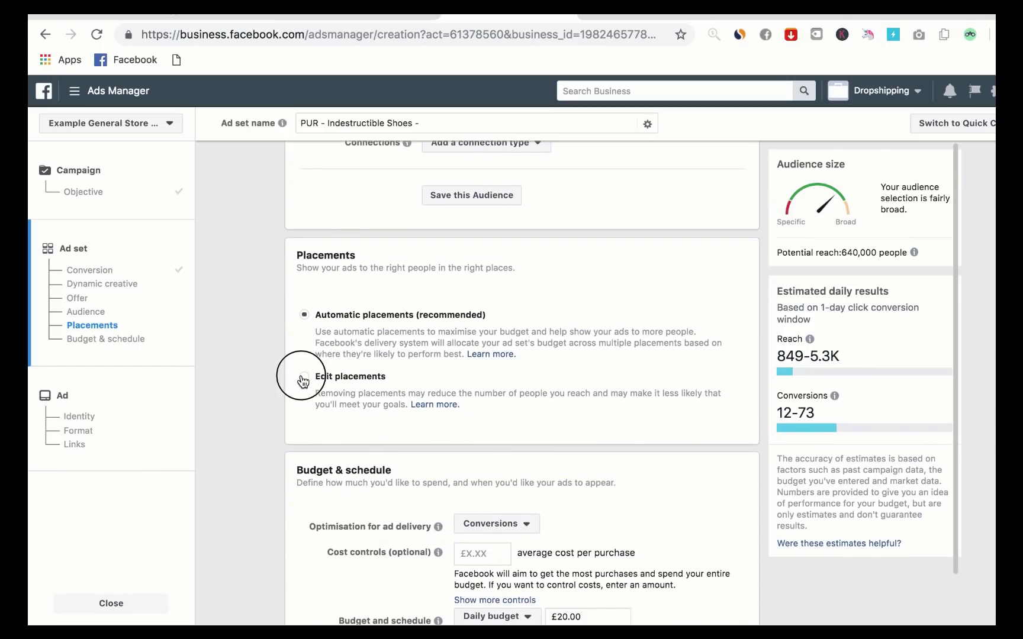
Limit the Facebook placements to Feeds and Suggested videos
{"action": "scroll", "coordinate": [438, 409], "scroll_direction": "down", "scroll_amount": 4}
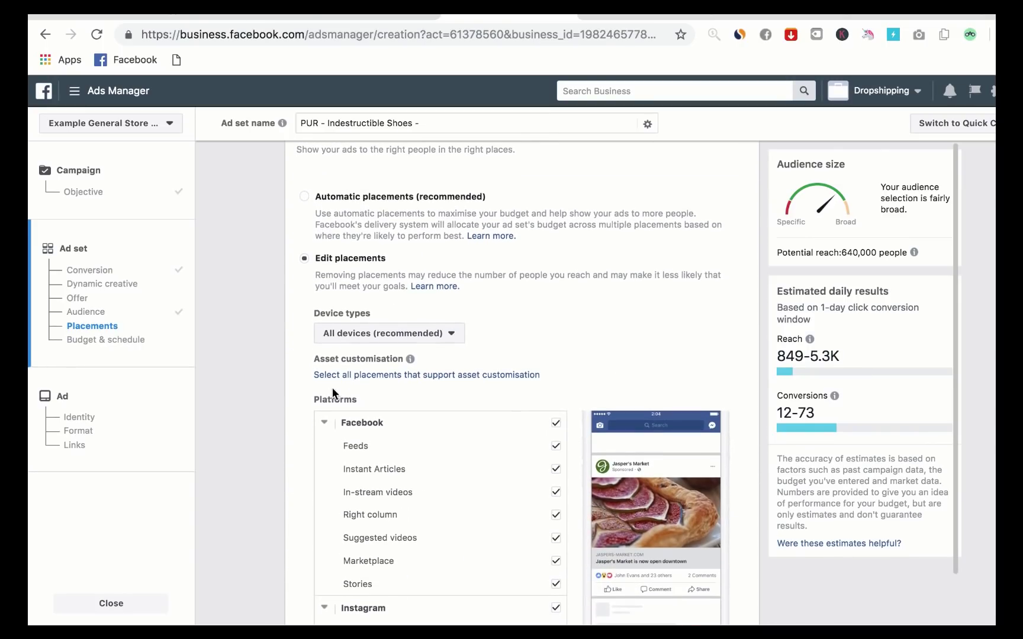
{"action": "left_click", "coordinate": [557, 427]}
{"action": "scroll", "coordinate": [563, 380], "scroll_direction": "down", "scroll_amount": 4}
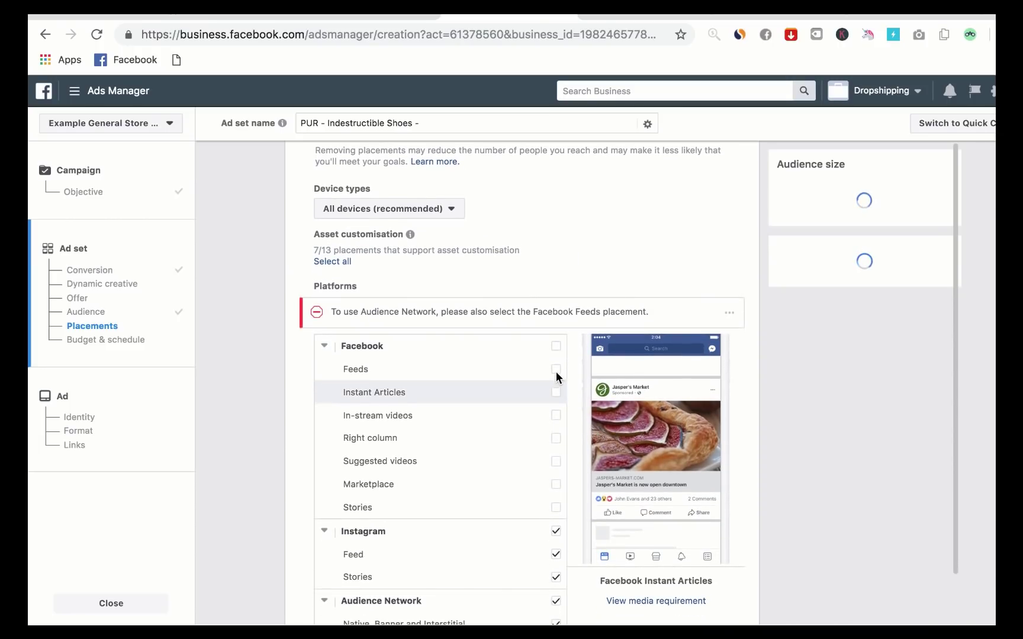
{"action": "left_click", "coordinate": [556, 372]}
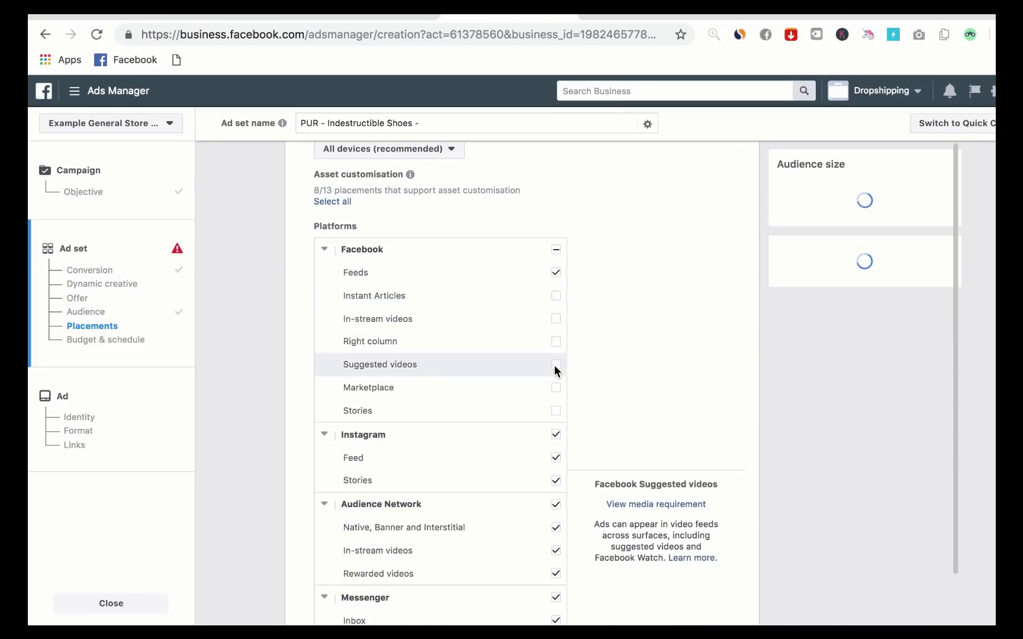
{"action": "left_click", "coordinate": [556, 367]}
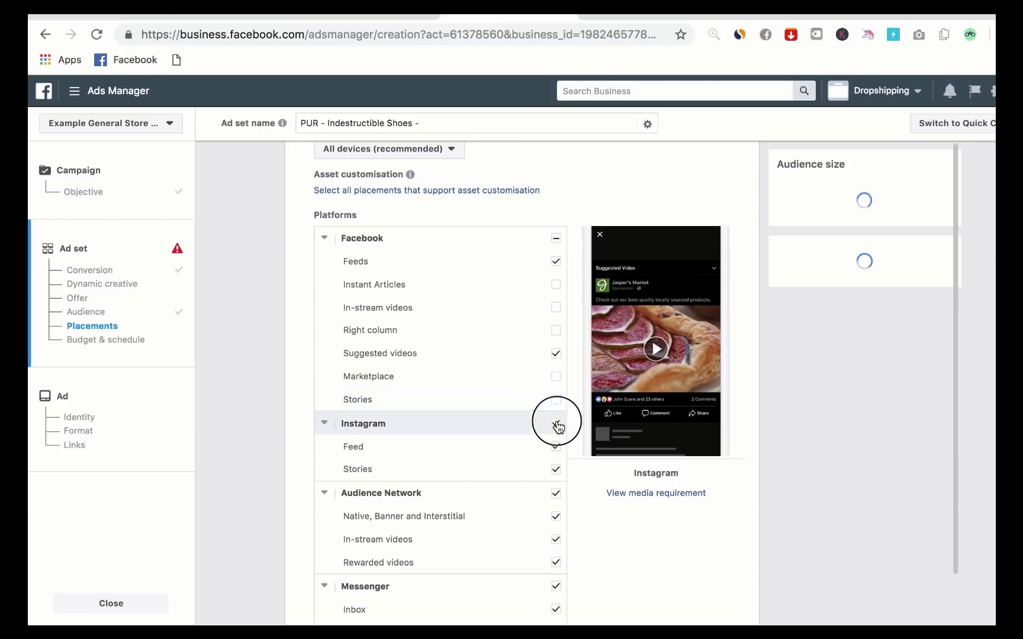
Limit the Instagram placements to Feed and deselect all Audience Network and Messenger placements
{"action": "left_click", "coordinate": [557, 432]}
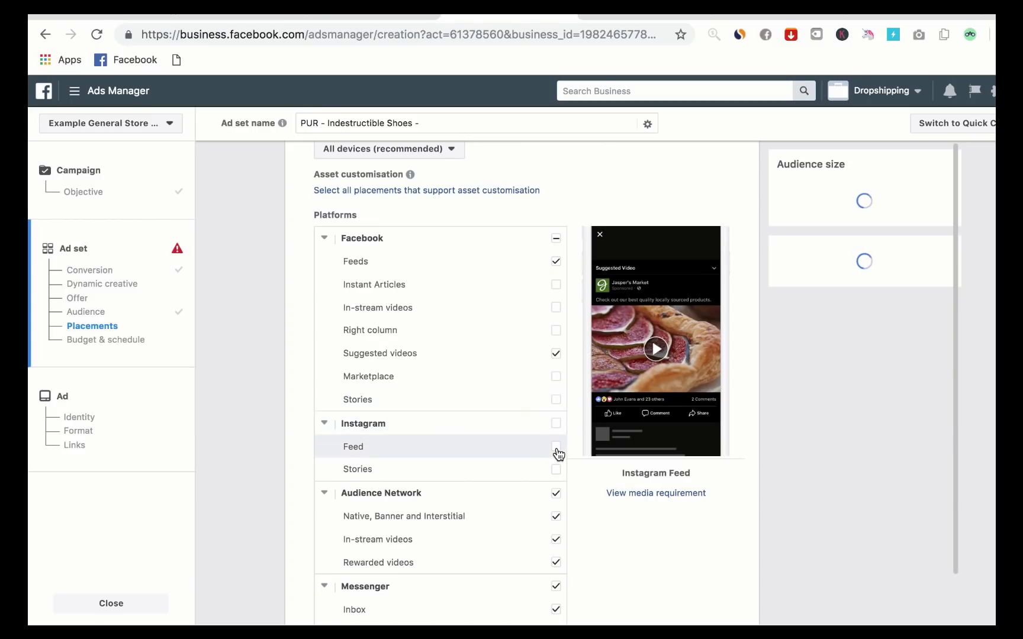
{"action": "left_click", "coordinate": [557, 451]}
{"action": "left_click", "coordinate": [557, 494]}
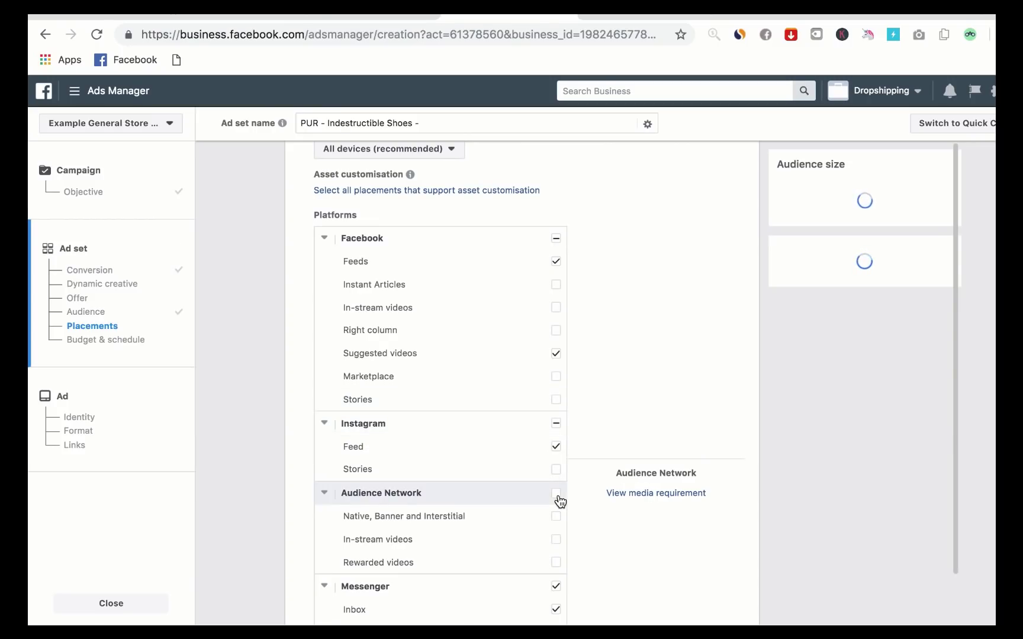
{"action": "scroll", "coordinate": [558, 501], "scroll_direction": "down", "scroll_amount": 3}
{"action": "scroll", "coordinate": [554, 430], "scroll_direction": "down", "scroll_amount": 2}
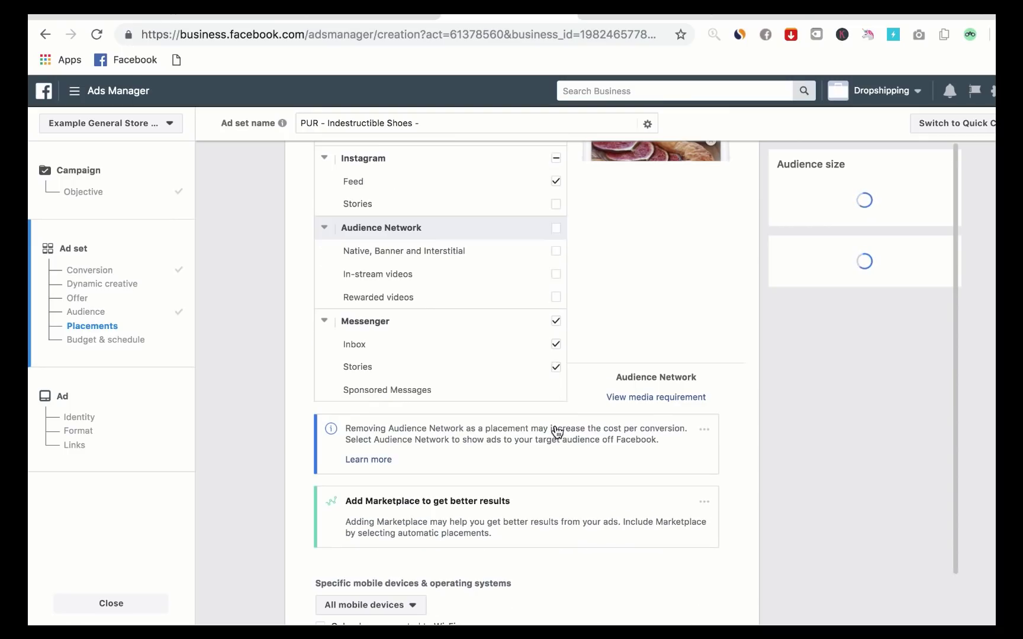
{"action": "scroll", "coordinate": [562, 367], "scroll_direction": "up", "scroll_amount": 1}
{"action": "left_click", "coordinate": [556, 367]}
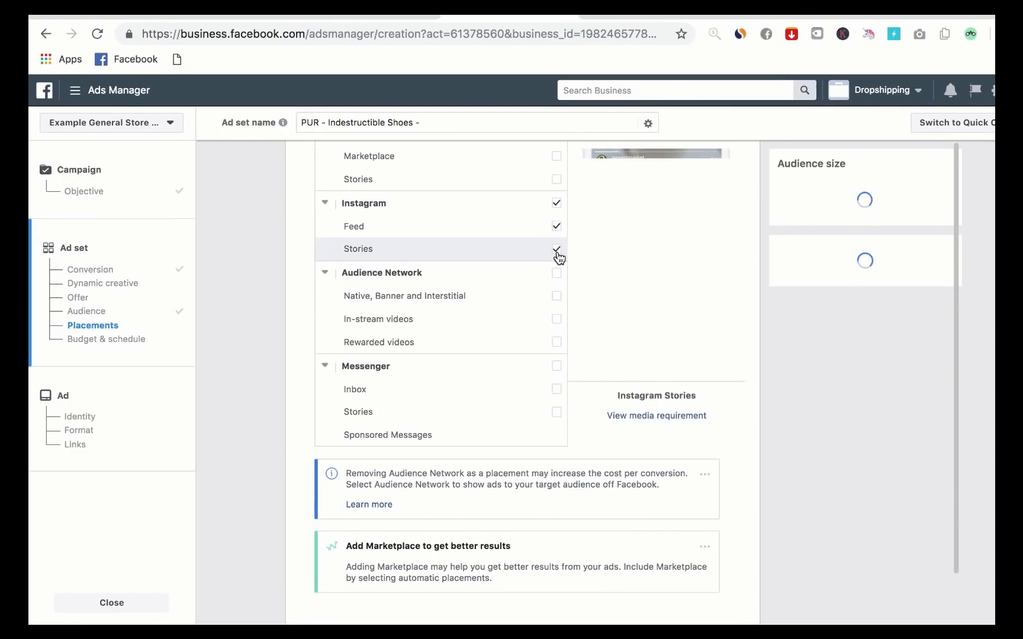
{"action": "scroll", "coordinate": [527, 303], "scroll_direction": "up", "scroll_amount": 5}
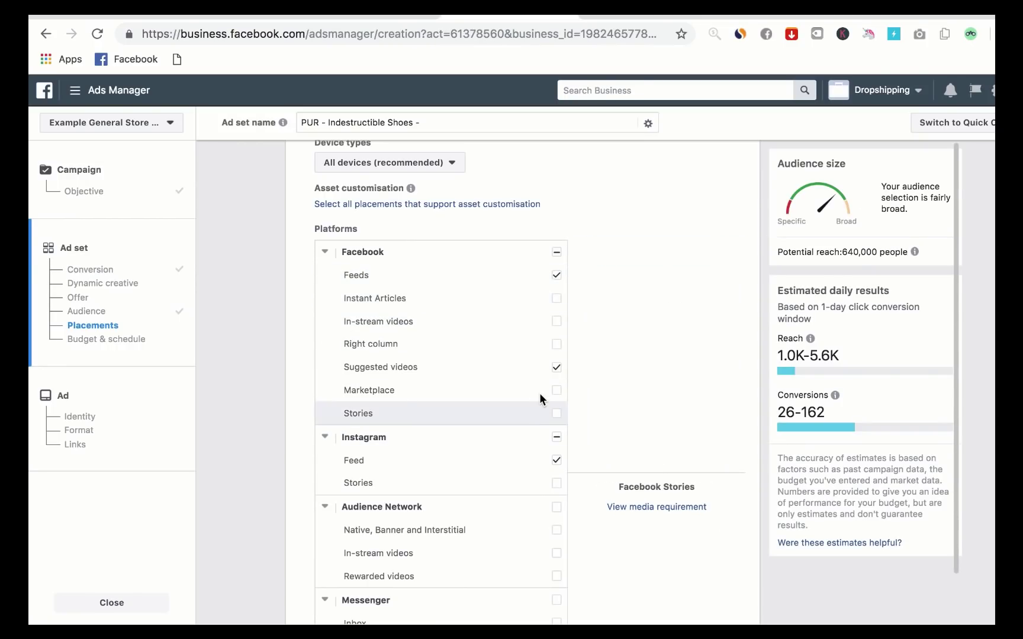
Set the ad set's daily budget to £10.00
{"action": "scroll", "coordinate": [536, 456], "scroll_direction": "down", "scroll_amount": 6}
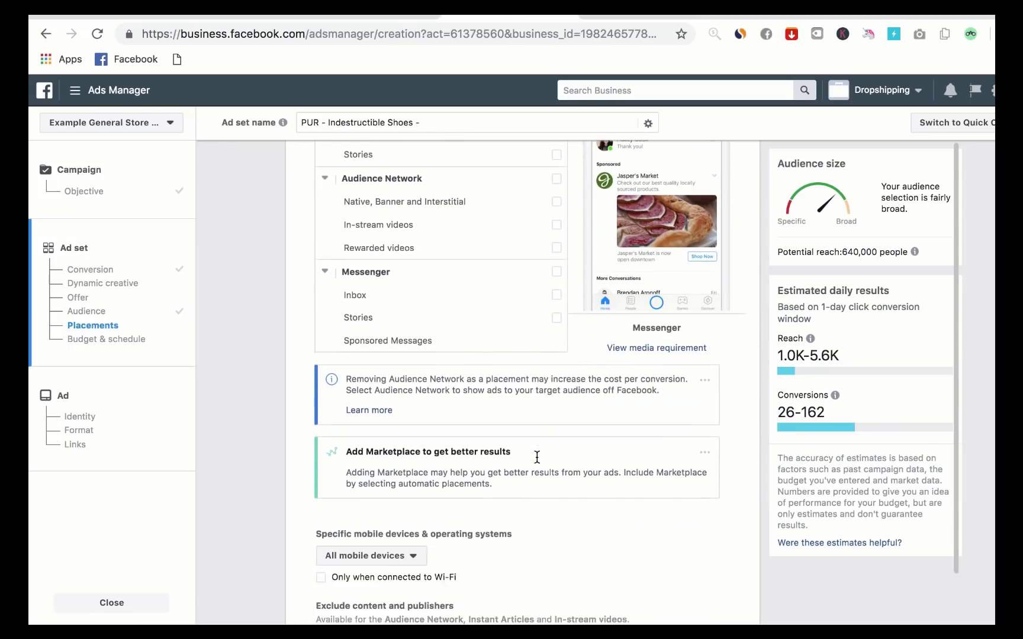
{"action": "scroll", "coordinate": [536, 456], "scroll_direction": "down", "scroll_amount": 8}
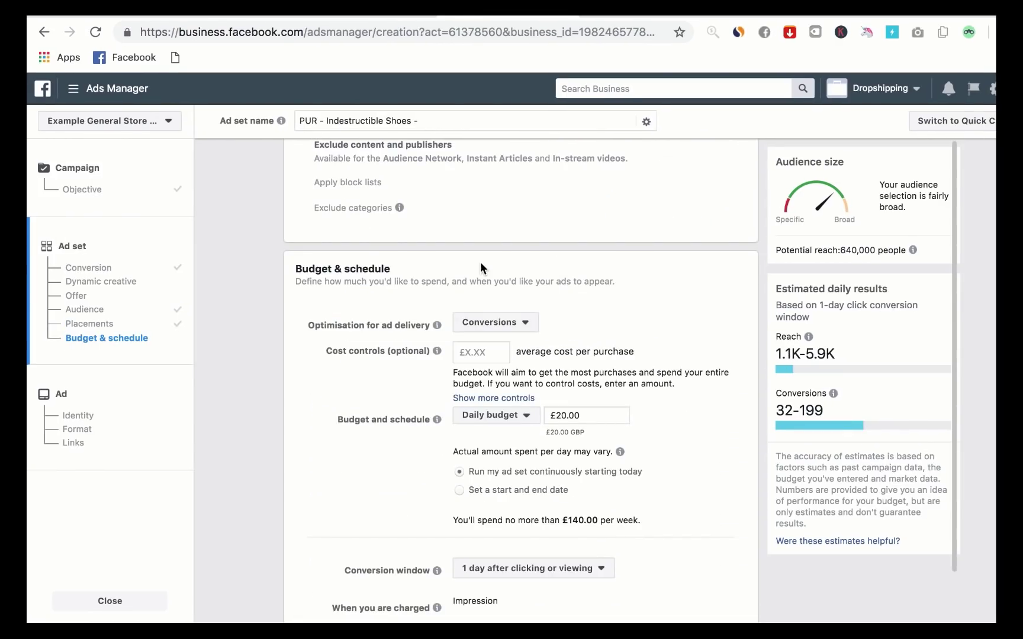
{"action": "scroll", "coordinate": [503, 249], "scroll_direction": "down", "scroll_amount": 1}
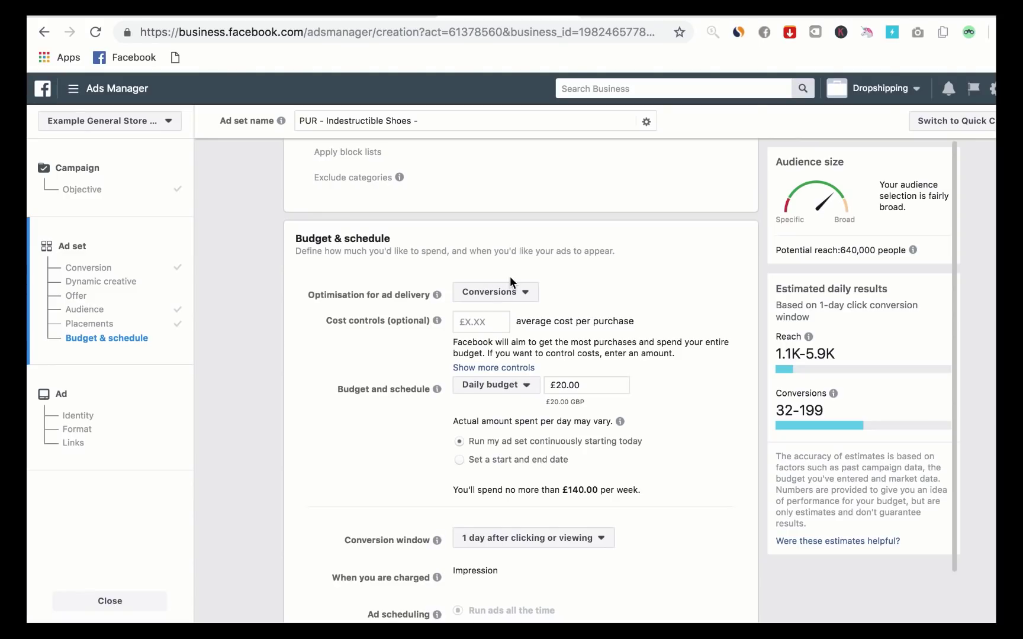
{"action": "scroll", "coordinate": [510, 276], "scroll_direction": "down", "scroll_amount": 2}
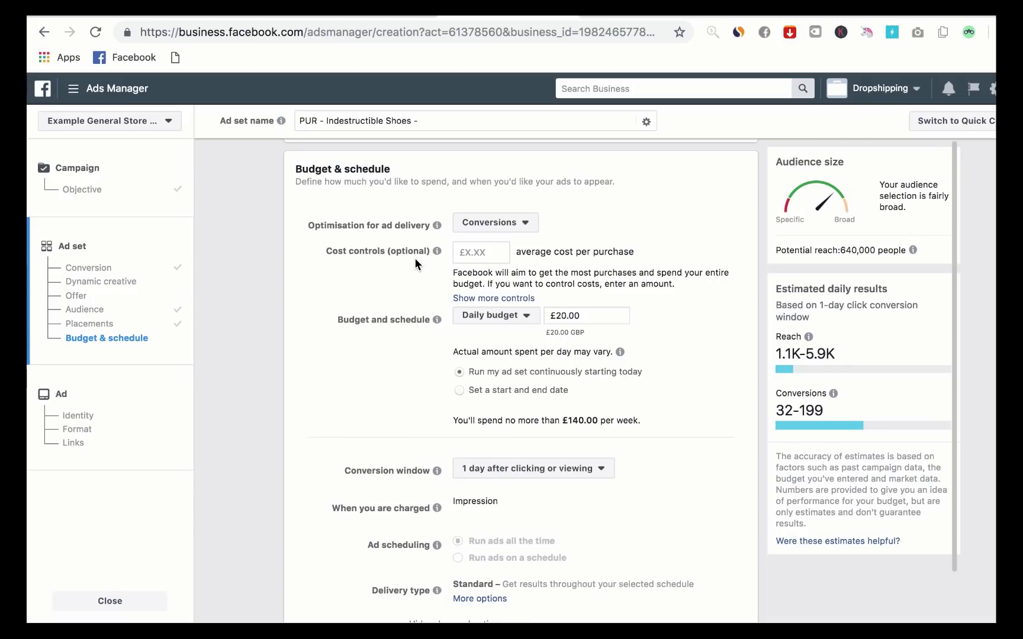
{"action": "scroll", "coordinate": [529, 262], "scroll_direction": "down", "scroll_amount": 1}
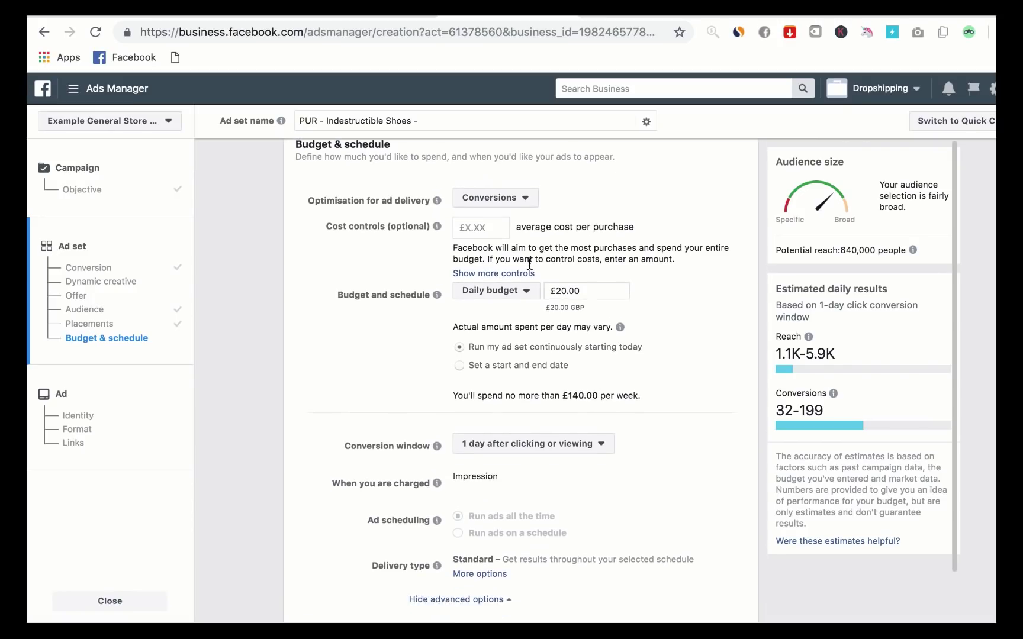
{"action": "scroll", "coordinate": [529, 263], "scroll_direction": "down", "scroll_amount": 1}
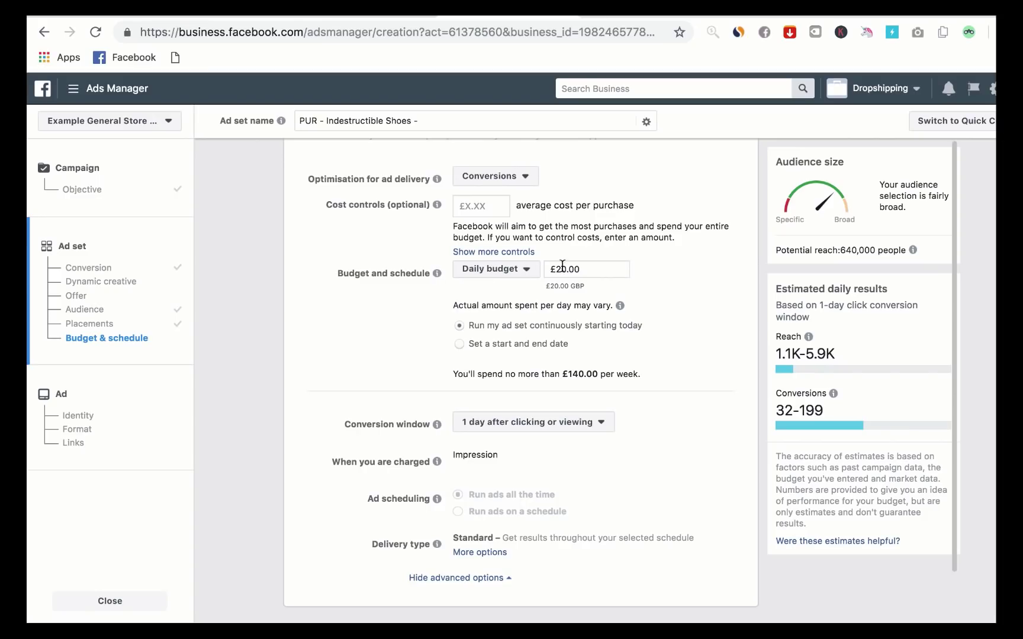
{"action": "left_click_drag", "start_coordinate": [579, 269], "coordinate": [557, 267]}
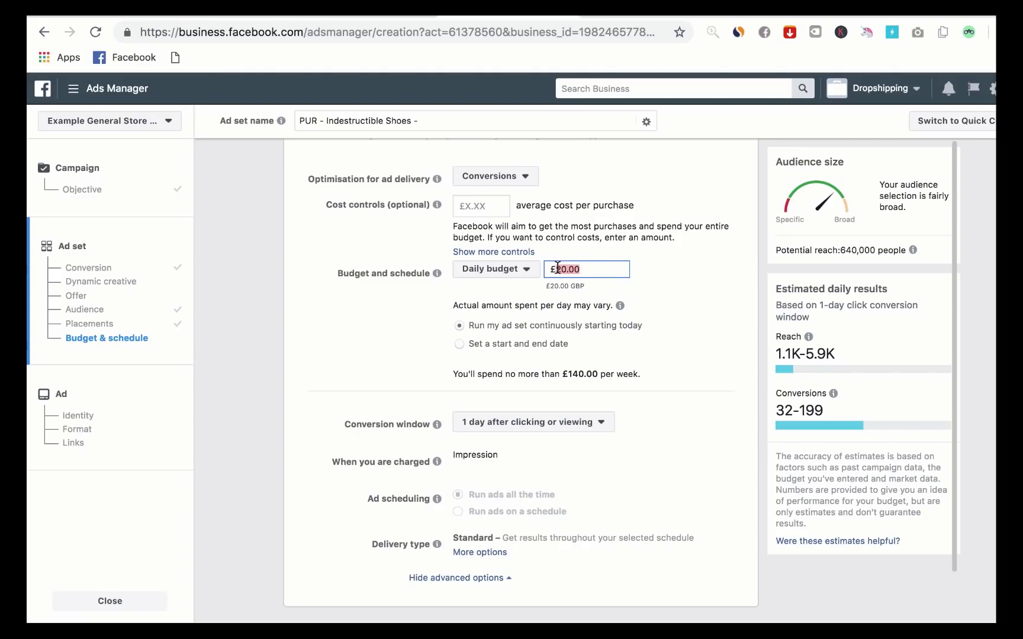
{"action": "type", "text": "10"}
{"action": "left_click", "coordinate": [397, 313]}
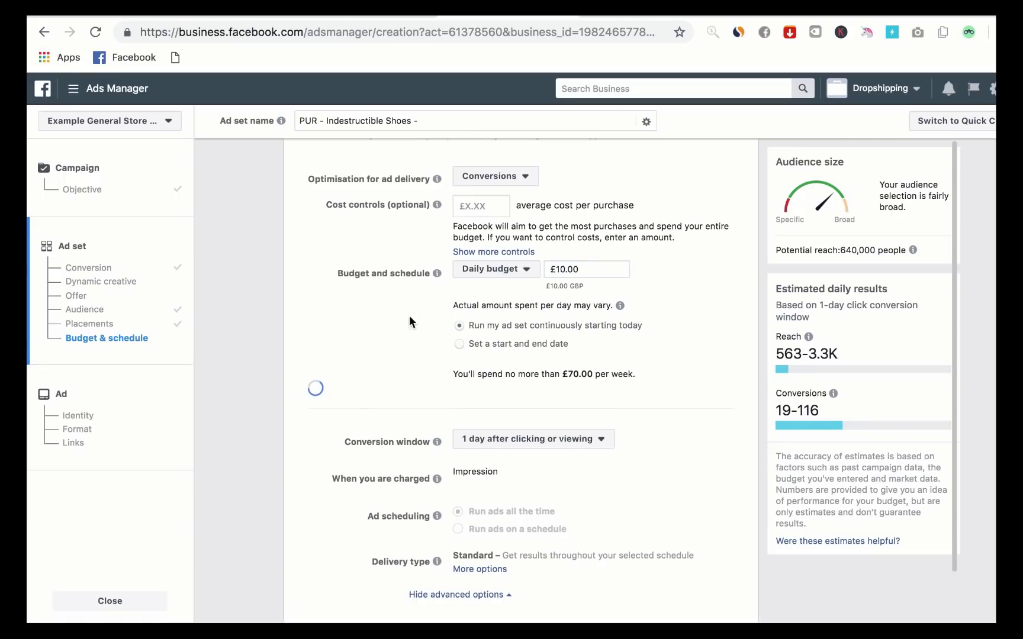
Schedule the ad set with a start and end date, setting the start to 23/2/2019 at 00:00
{"action": "left_click", "coordinate": [458, 344]}
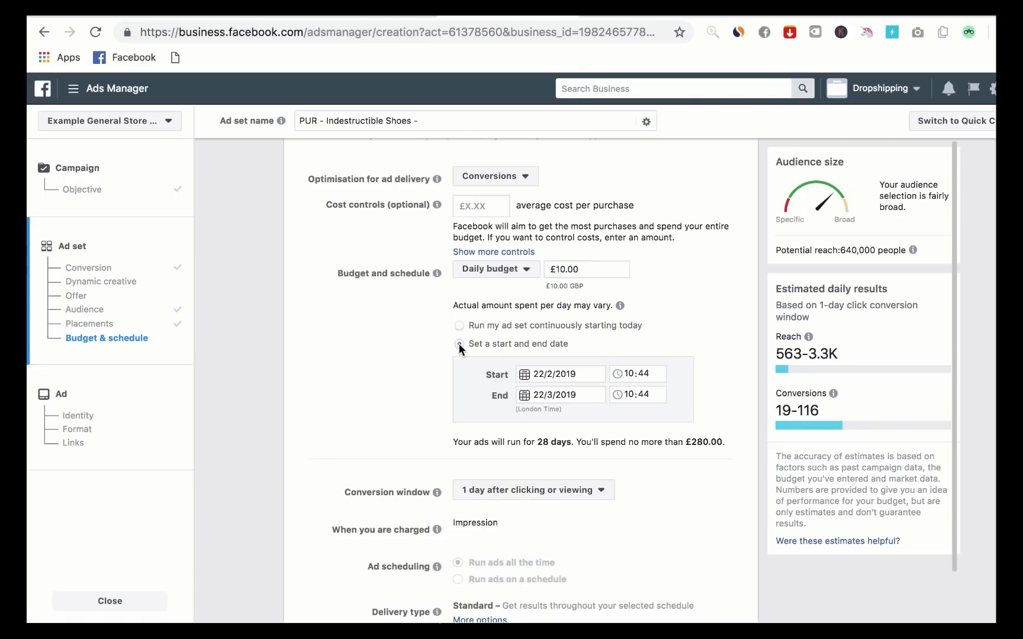
{"action": "left_click", "coordinate": [564, 372]}
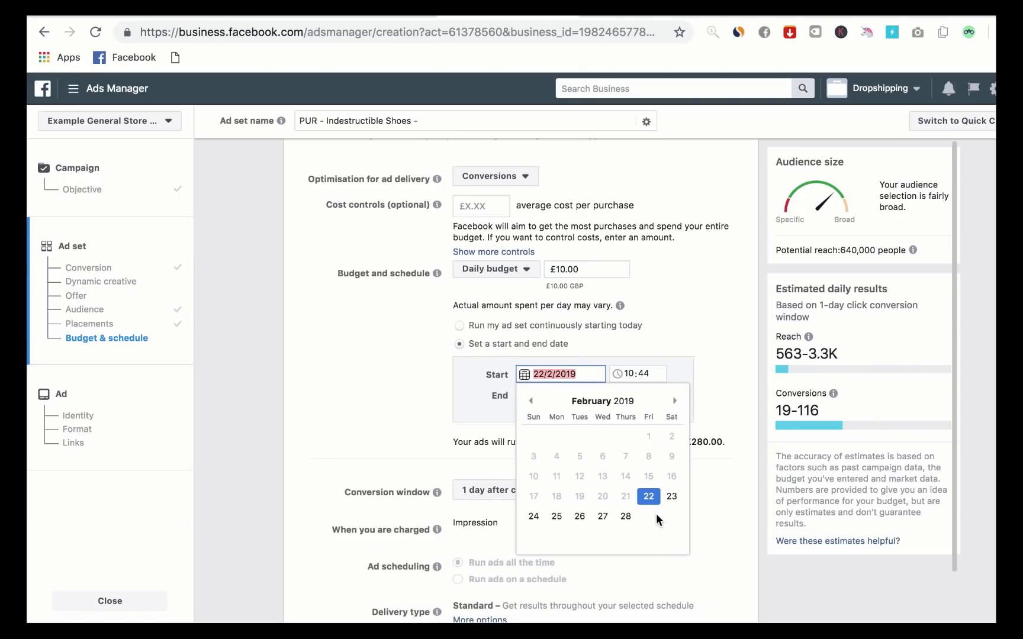
{"action": "left_click", "coordinate": [671, 496]}
{"action": "left_click", "coordinate": [628, 375]}
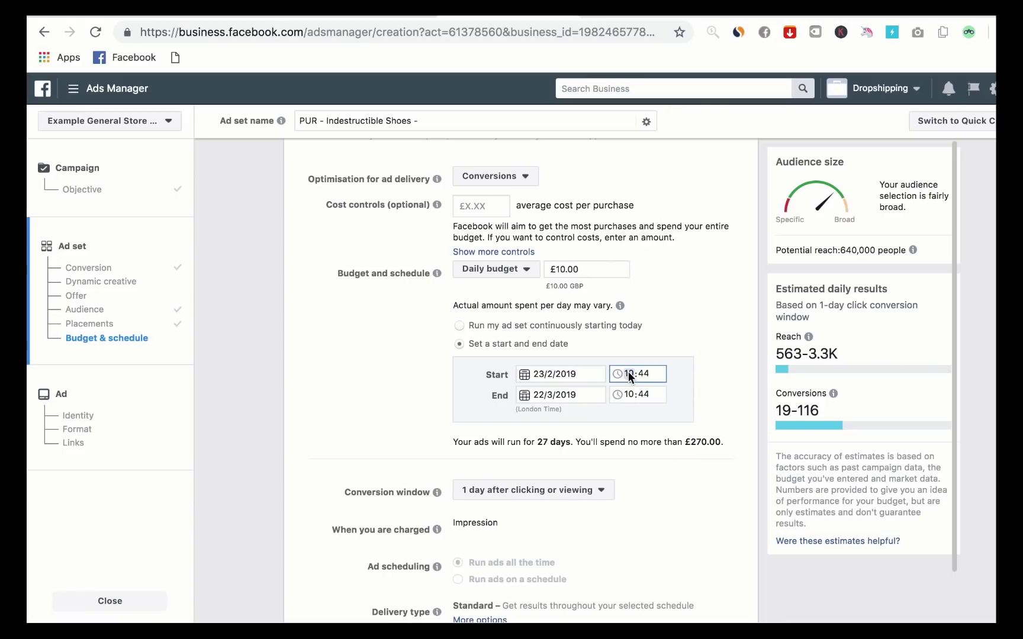
{"action": "type", "text": "0"}
{"action": "left_click", "coordinate": [645, 375]}
{"action": "type", "text": "00"}
{"action": "left_click", "coordinate": [628, 374]}
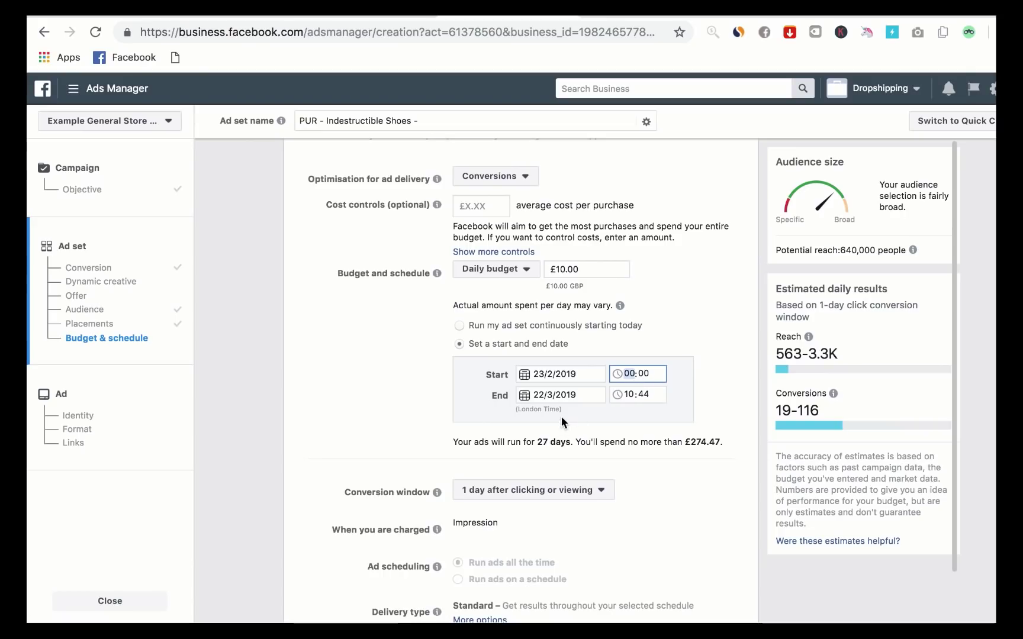
Set the ad set's end date to 22/1/2020
{"action": "left_click", "coordinate": [555, 394]}
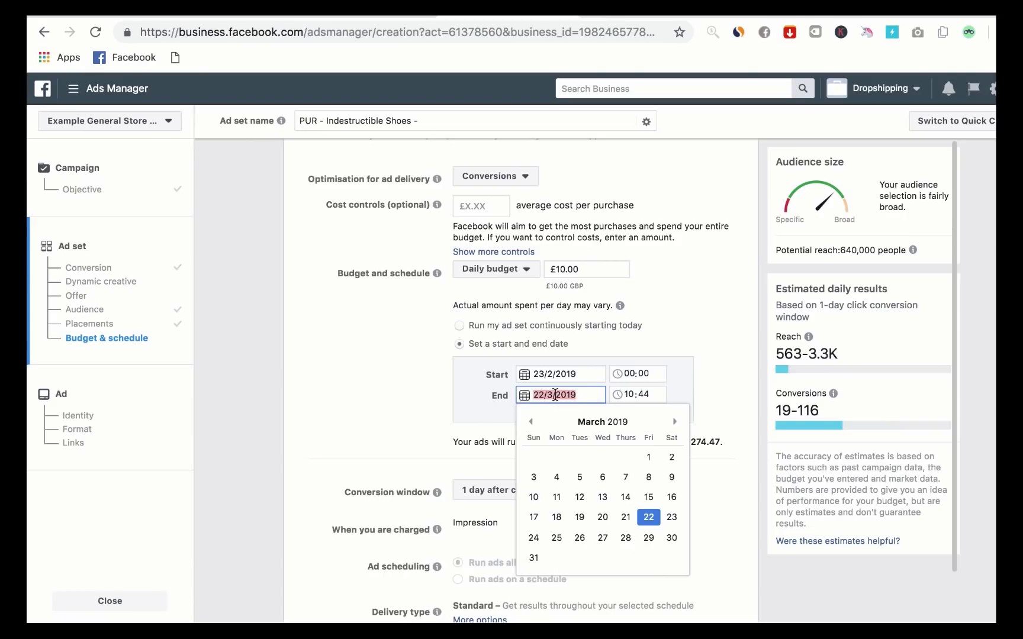
{"action": "left_click", "coordinate": [674, 422]}
{"action": "left_click", "coordinate": [674, 422]}
{"action": "left_click", "coordinate": [674, 421]}
{"action": "left_click", "coordinate": [674, 422]}
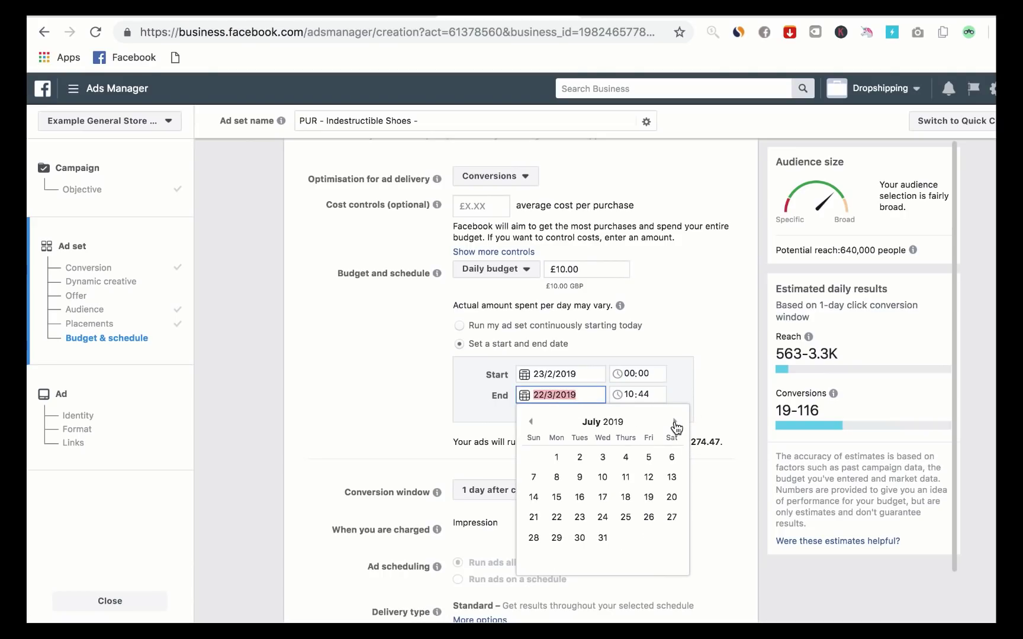
{"action": "left_click", "coordinate": [675, 424]}
{"action": "left_click", "coordinate": [674, 424]}
{"action": "left_click", "coordinate": [674, 423]}
{"action": "left_click", "coordinate": [675, 424]}
{"action": "left_click", "coordinate": [675, 424]}
{"action": "left_click", "coordinate": [674, 424]}
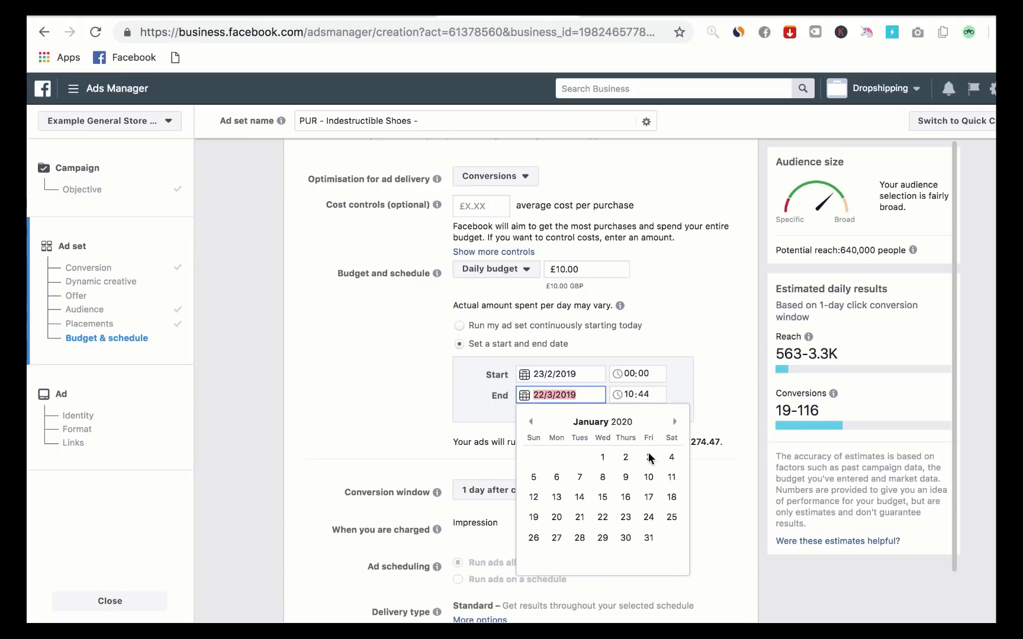
{"action": "left_click", "coordinate": [603, 517]}
{"action": "scroll", "coordinate": [379, 396], "scroll_direction": "down", "scroll_amount": 3}
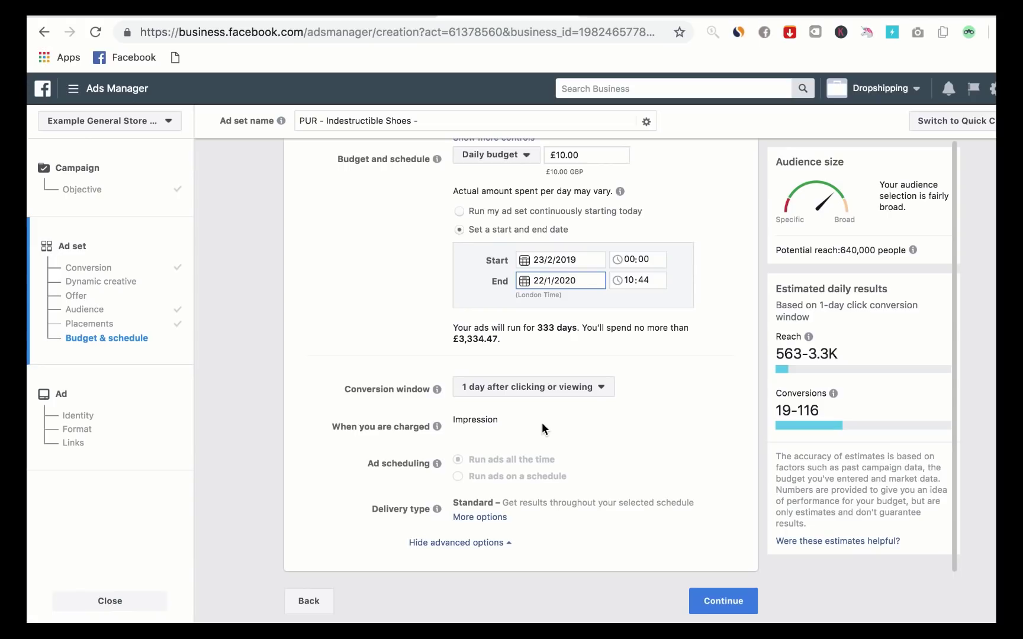
Choose 1 day after clicking or viewing as the ad set's conversion window
{"action": "left_click", "coordinate": [543, 389]}
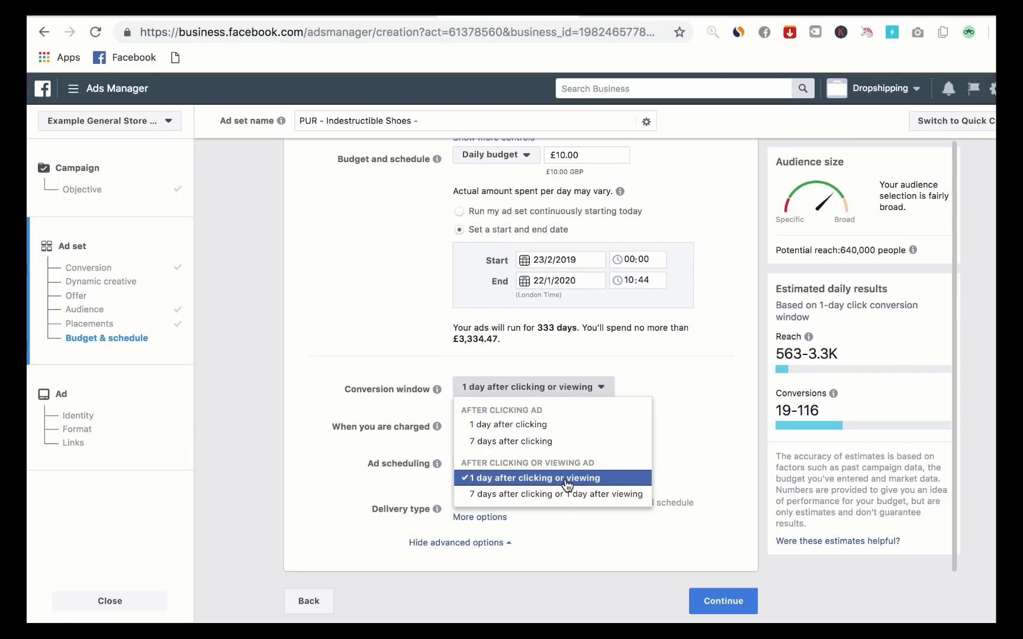
{"action": "left_click", "coordinate": [606, 474]}
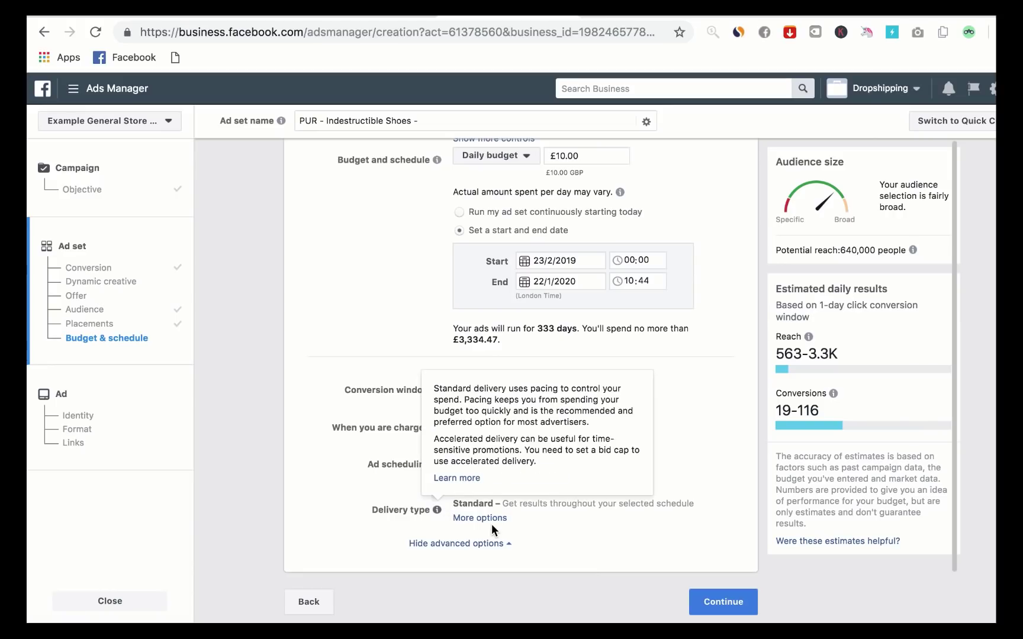
Complete the ad set name with its targeted interest so it reads "PUR - Indestructible Shoes - Steel Toe"
{"action": "scroll", "coordinate": [521, 418], "scroll_direction": "up", "scroll_amount": 3}
{"action": "scroll", "coordinate": [521, 418], "scroll_direction": "up", "scroll_amount": 10}
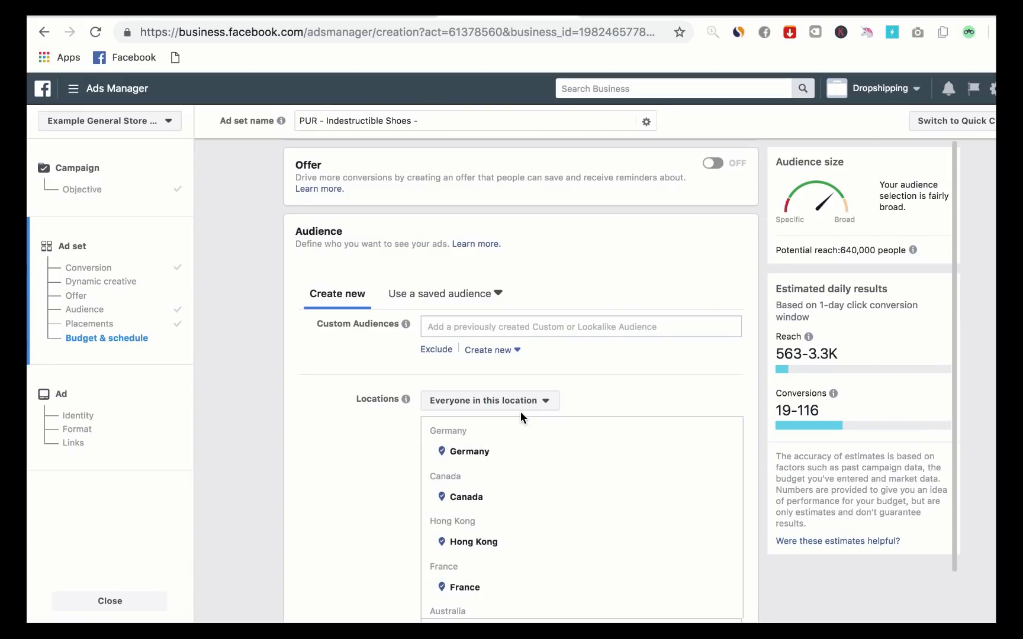
{"action": "scroll", "coordinate": [521, 417], "scroll_direction": "down", "scroll_amount": 6}
{"action": "scroll", "coordinate": [521, 419], "scroll_direction": "down", "scroll_amount": 3}
{"action": "mouse_move", "coordinate": [521, 414]}
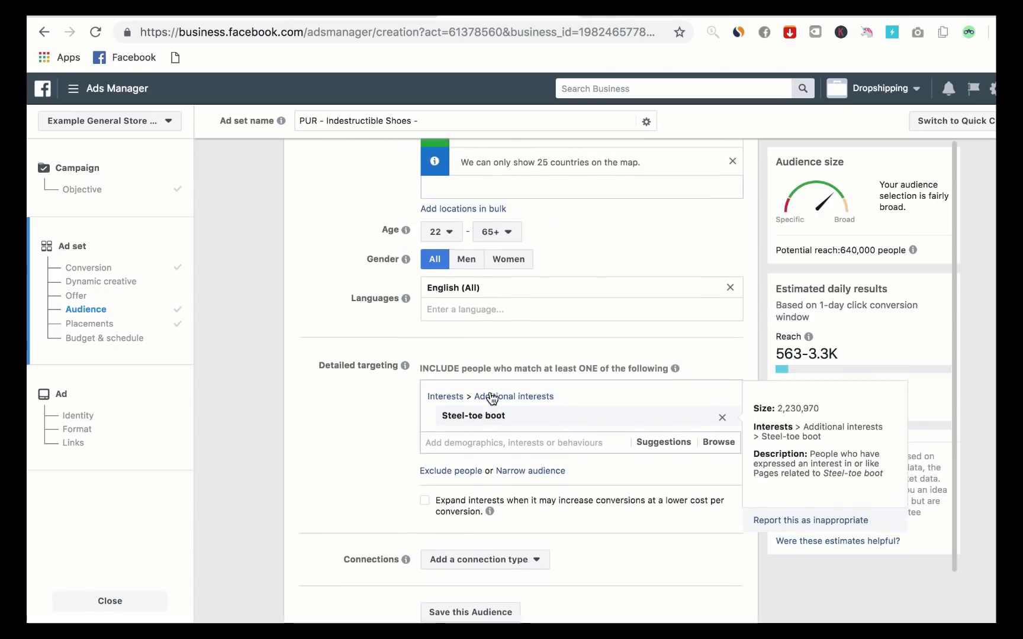
{"action": "scroll", "coordinate": [491, 398], "scroll_direction": "up", "scroll_amount": 15}
{"action": "mouse_move", "coordinate": [575, 92]}
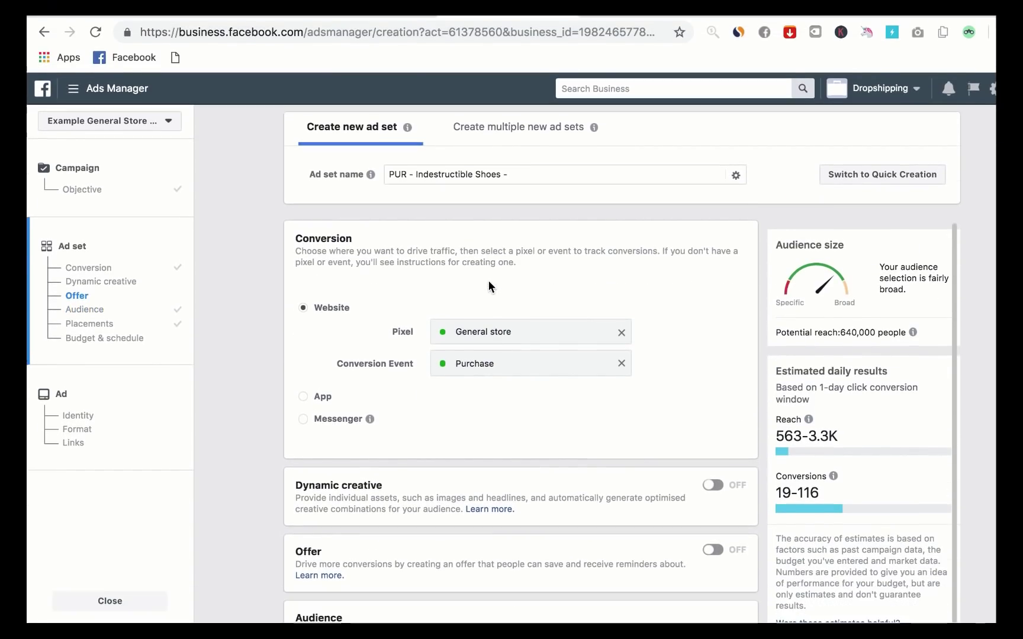
{"action": "left_click", "coordinate": [519, 174]}
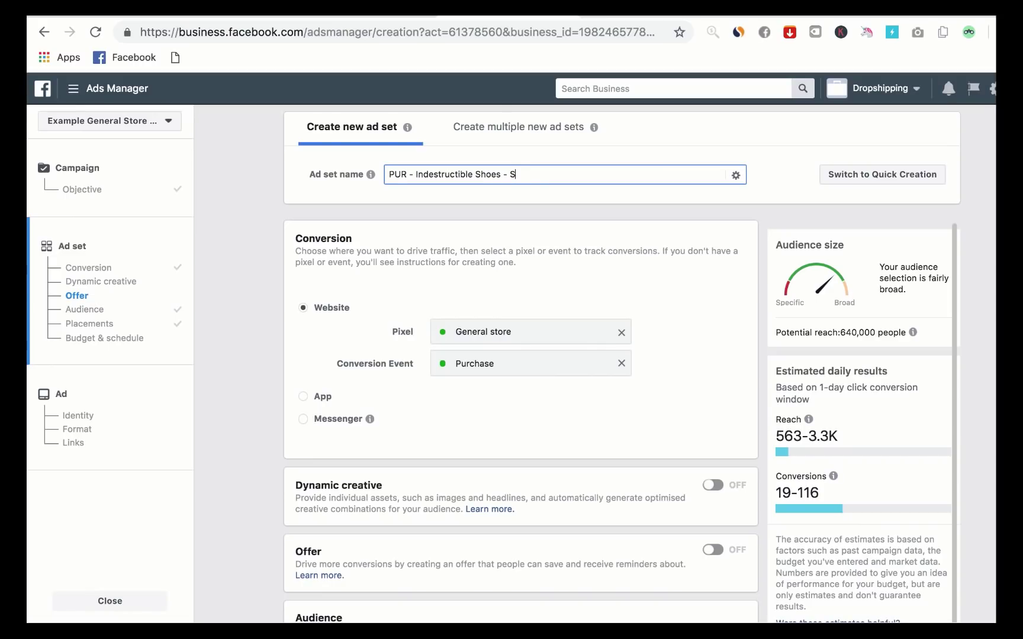
{"action": "type", "text": "Steel Toe"}
{"action": "scroll", "coordinate": [684, 244], "scroll_direction": "down", "scroll_amount": 15}
{"action": "scroll", "coordinate": [685, 245], "scroll_direction": "up", "scroll_amount": 15}
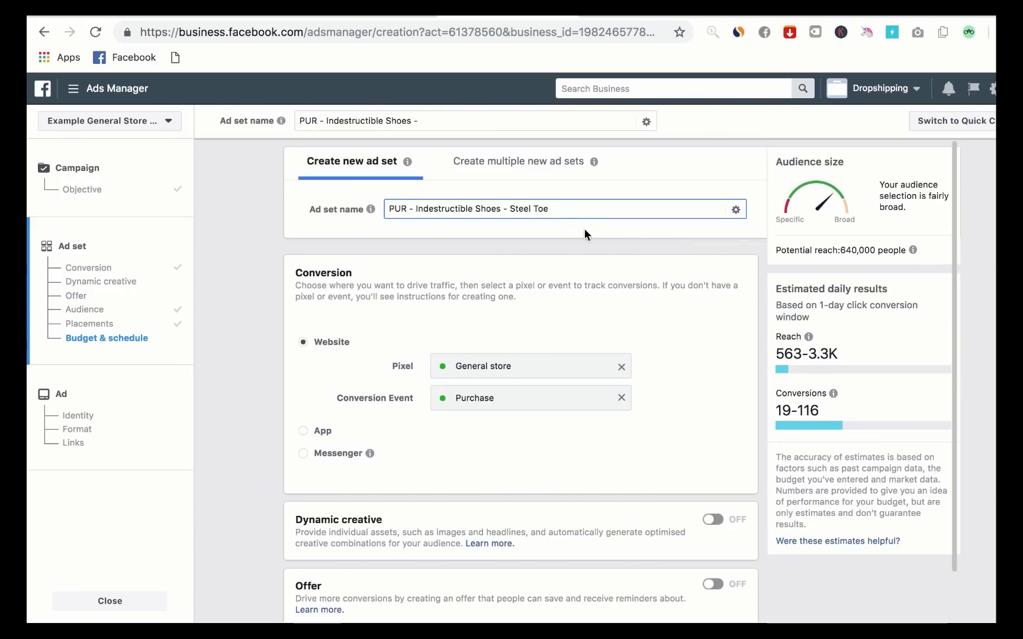
Copy the full ad set name and continue to the ad setup
{"action": "left_click_drag", "start_coordinate": [551, 174], "coordinate": [389, 172]}
{"action": "right_click", "coordinate": [415, 172]}
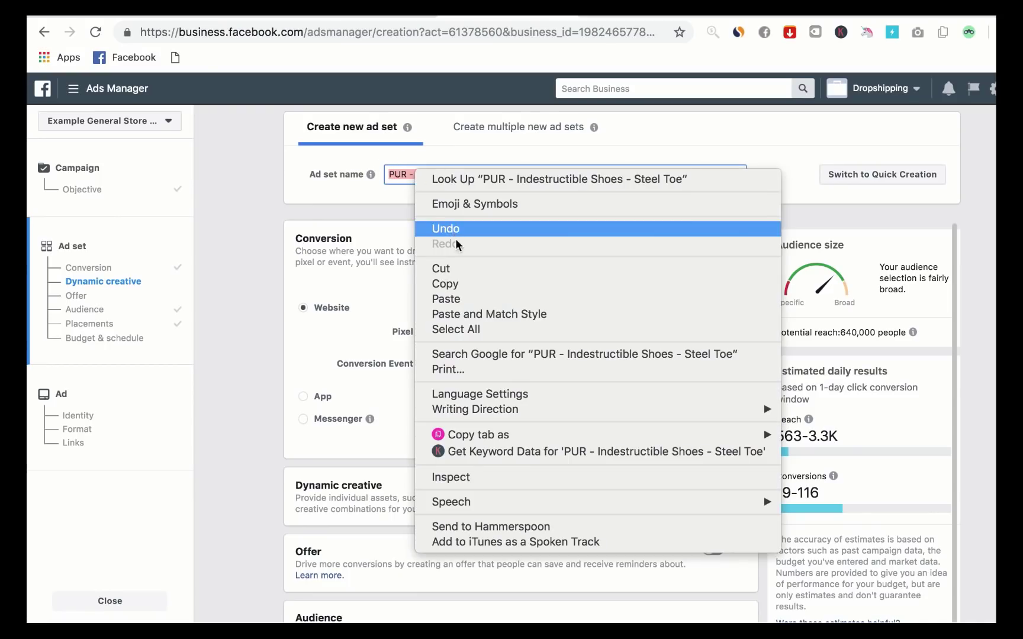
{"action": "left_click", "coordinate": [446, 285]}
{"action": "scroll", "coordinate": [593, 358], "scroll_direction": "down", "scroll_amount": 15}
{"action": "scroll", "coordinate": [594, 358], "scroll_direction": "down", "scroll_amount": 10}
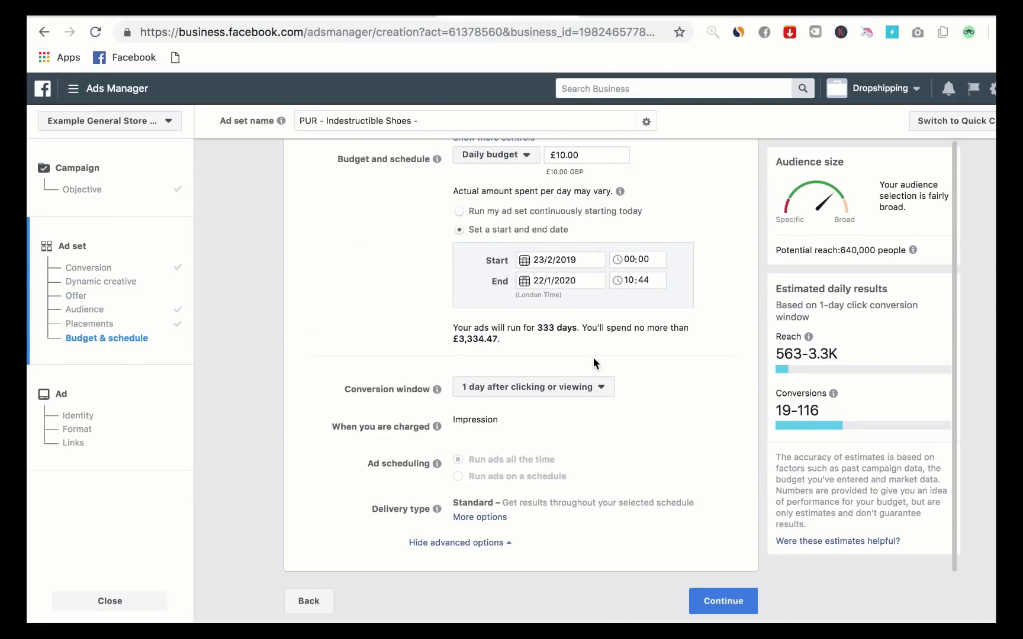
{"action": "left_click", "coordinate": [732, 603]}
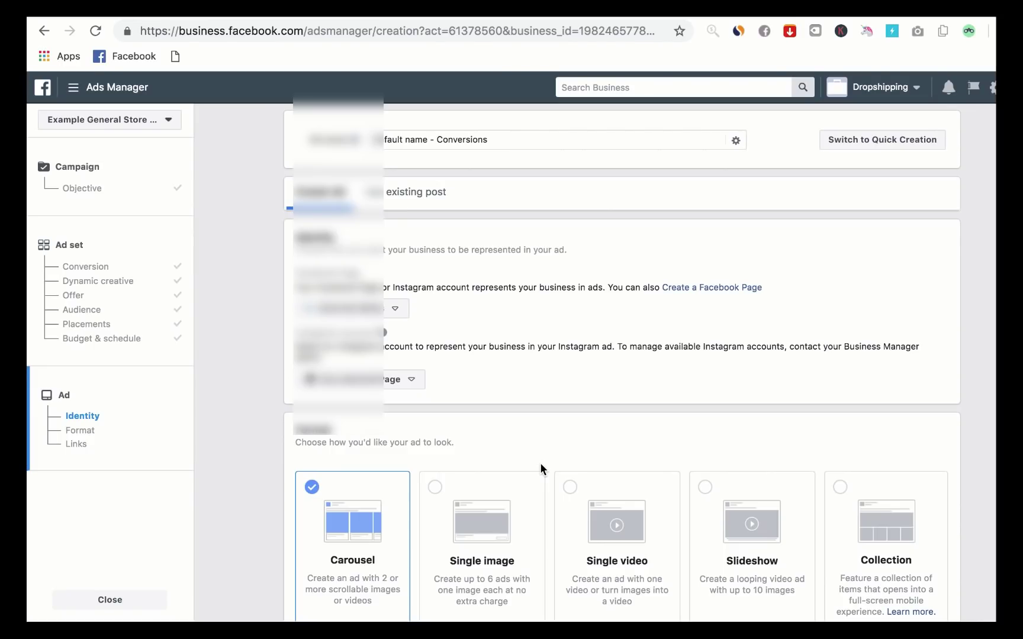
Go through the ad's identity, format, link and conversion tracking settings and confirm the ad to submit the campaign
{"action": "scroll", "coordinate": [541, 462], "scroll_direction": "down", "scroll_amount": 3}
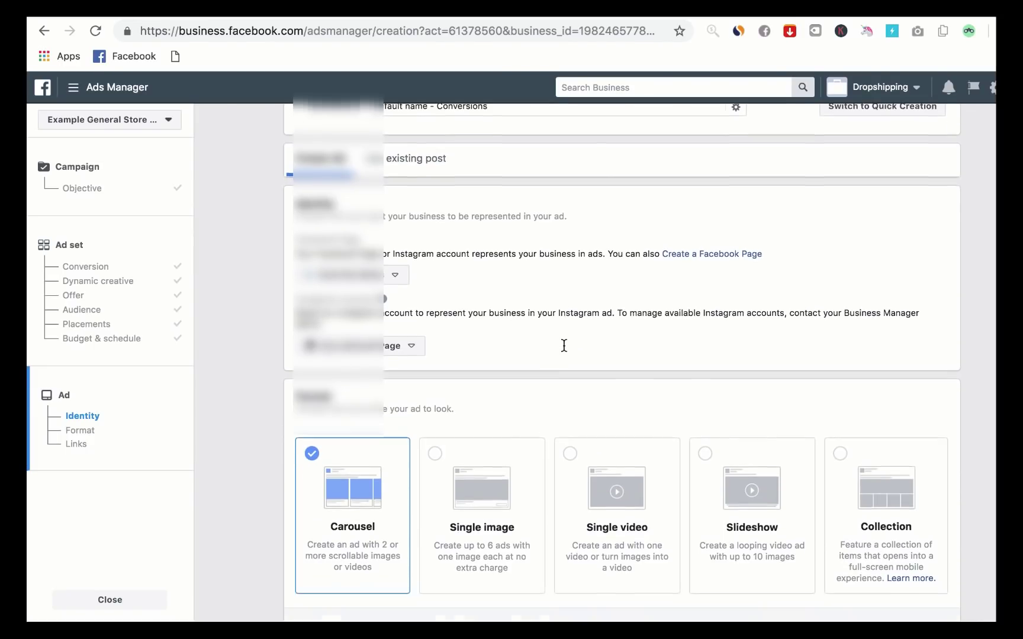
{"action": "scroll", "coordinate": [508, 363], "scroll_direction": "up", "scroll_amount": 2}
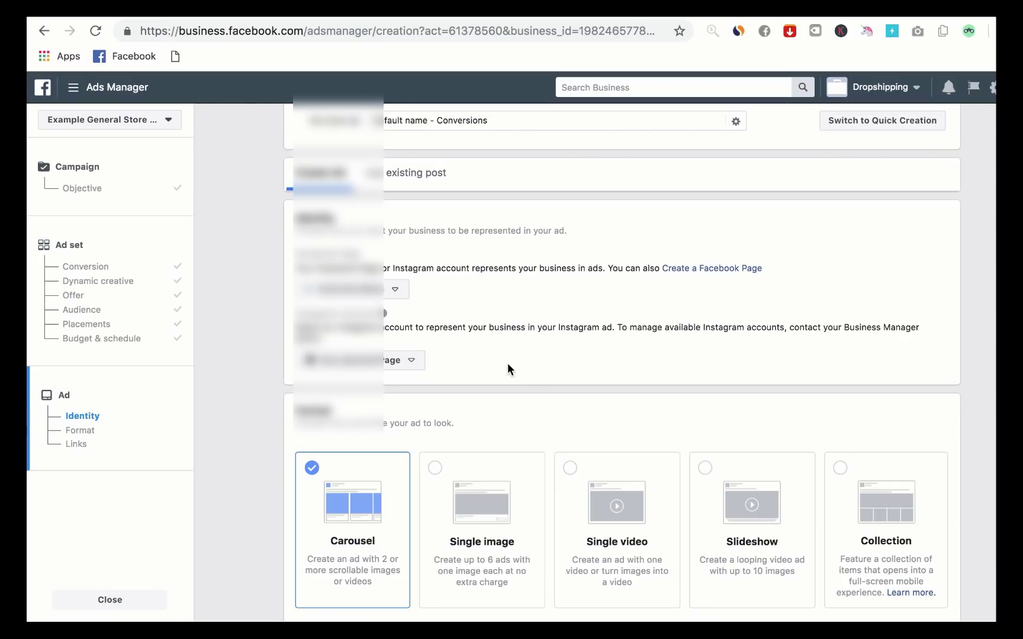
{"action": "scroll", "coordinate": [507, 364], "scroll_direction": "up", "scroll_amount": 1}
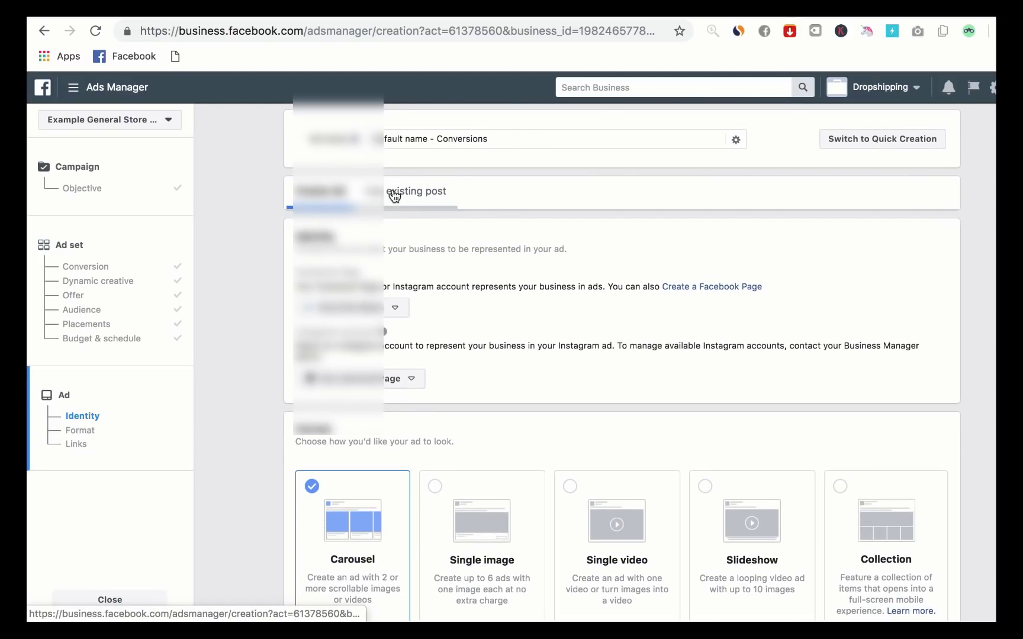
{"action": "scroll", "coordinate": [509, 324], "scroll_direction": "down", "scroll_amount": 5}
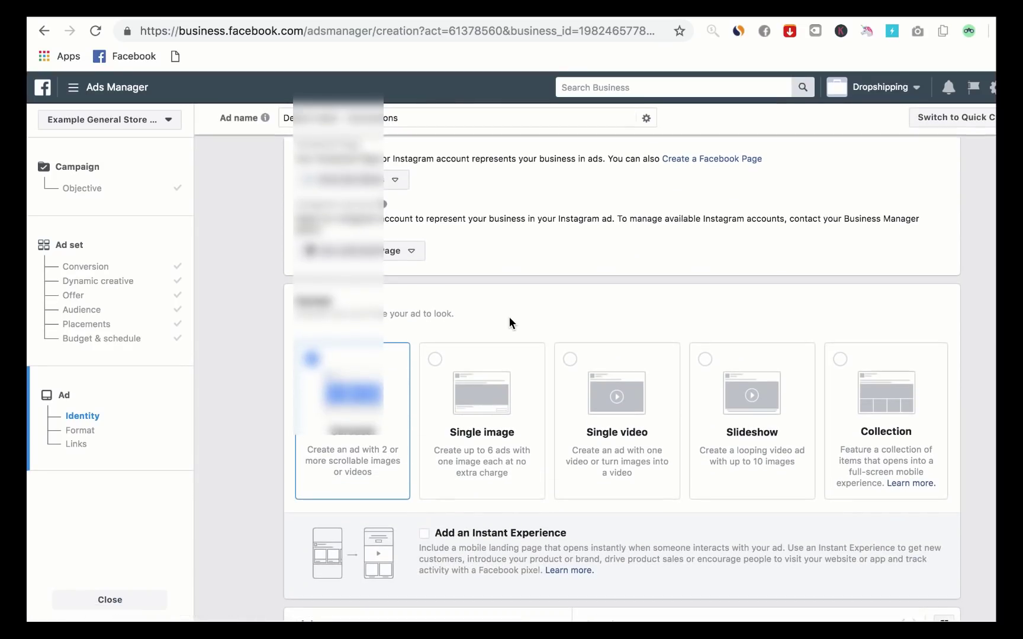
{"action": "scroll", "coordinate": [508, 244], "scroll_direction": "down", "scroll_amount": 4}
{"action": "scroll", "coordinate": [509, 244], "scroll_direction": "down", "scroll_amount": 8}
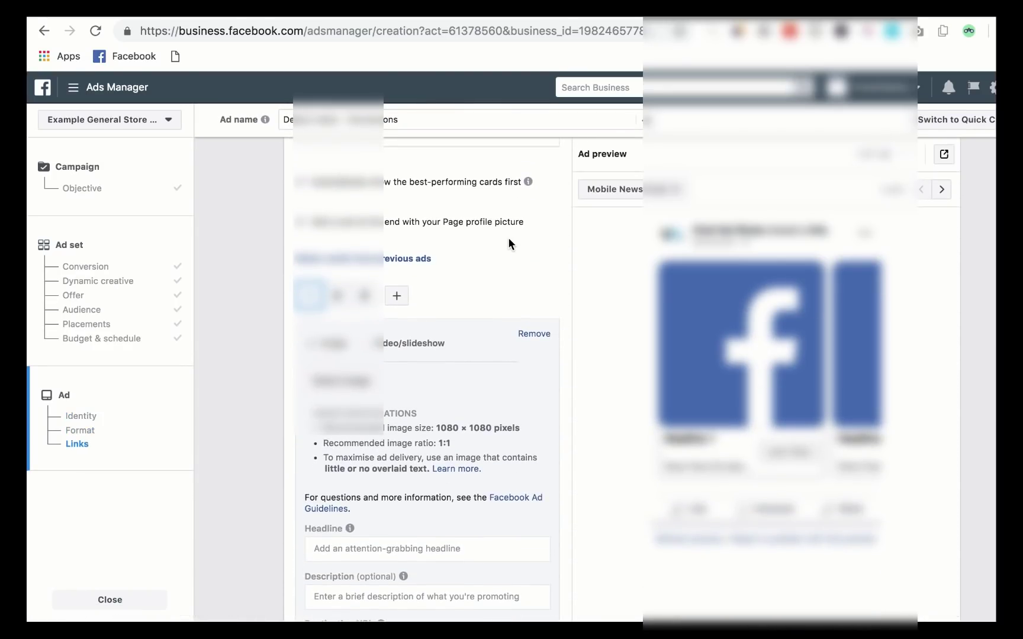
{"action": "scroll", "coordinate": [552, 445], "scroll_direction": "down", "scroll_amount": 4}
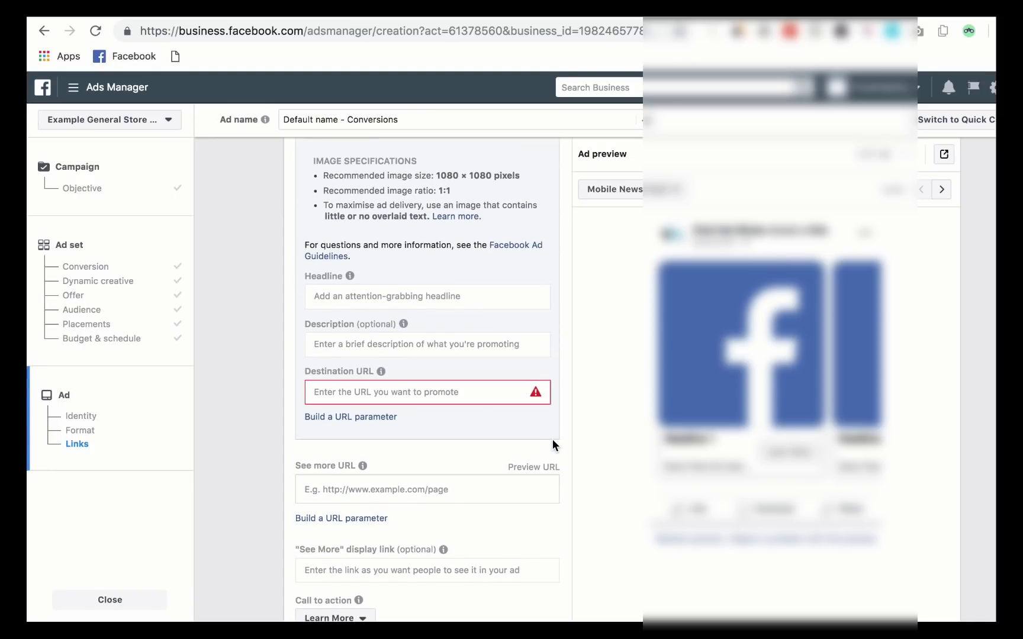
{"action": "scroll", "coordinate": [550, 446], "scroll_direction": "up", "scroll_amount": 1}
{"action": "scroll", "coordinate": [556, 455], "scroll_direction": "down", "scroll_amount": 5}
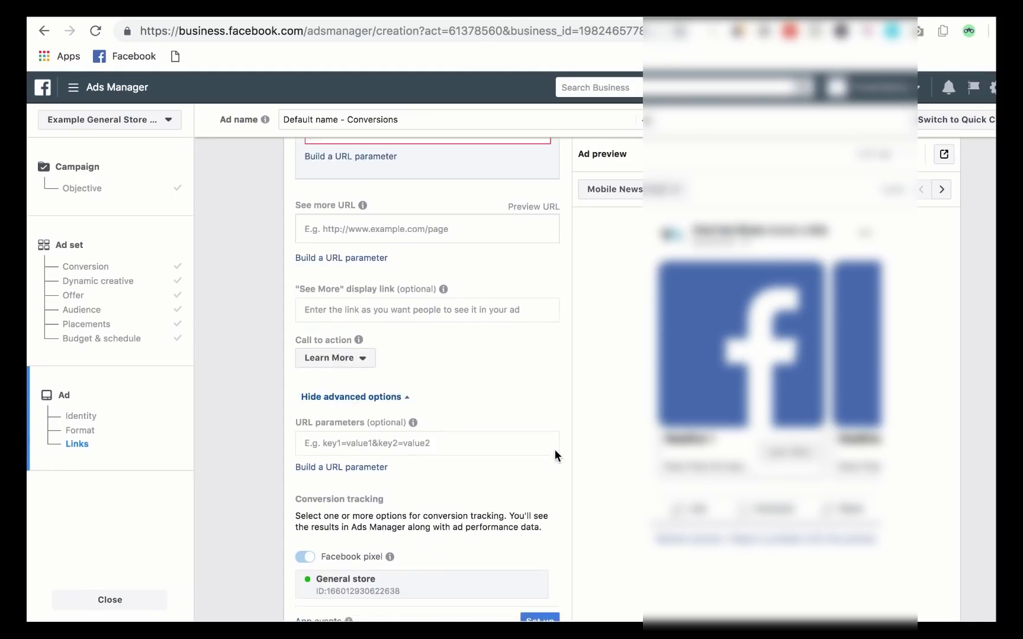
{"action": "scroll", "coordinate": [555, 454], "scroll_direction": "down", "scroll_amount": 5}
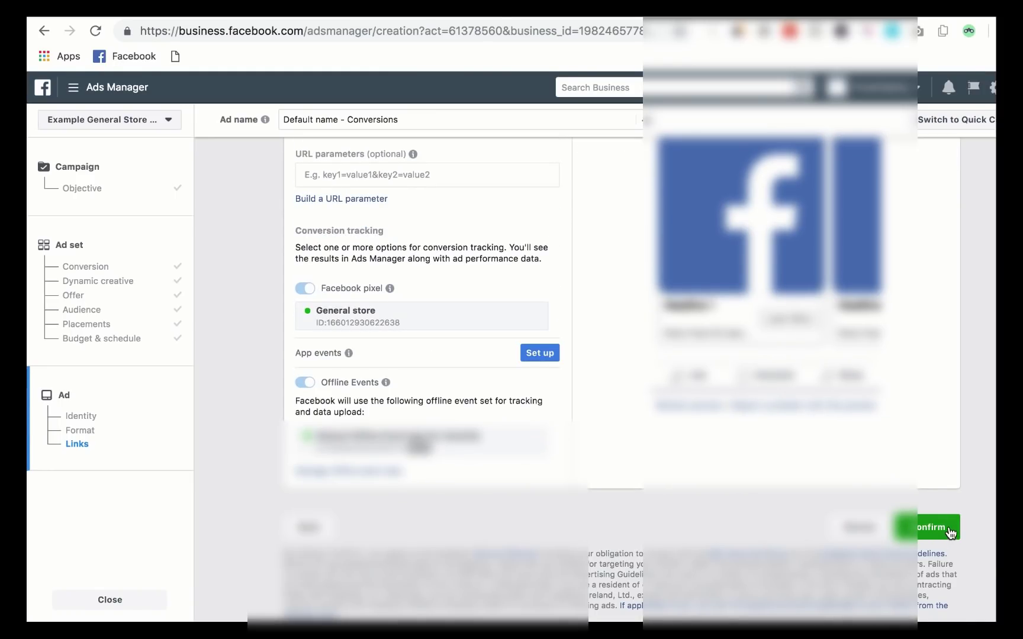
{"action": "left_click", "coordinate": [947, 532]}
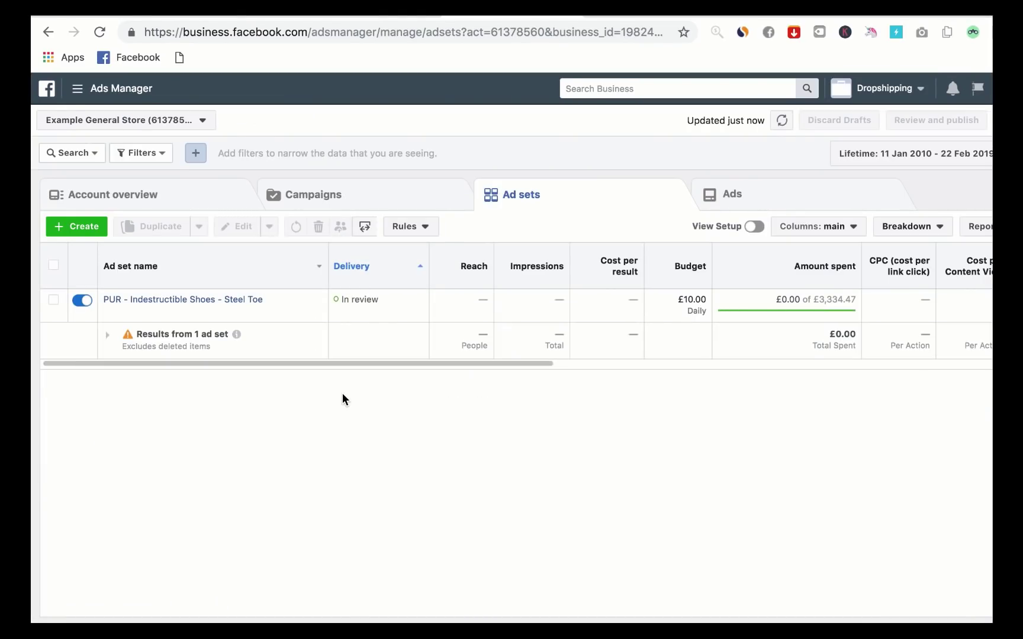
Duplicate the Steel Toe ad set into the original campaign with 9 copies
{"action": "left_click", "coordinate": [54, 301]}
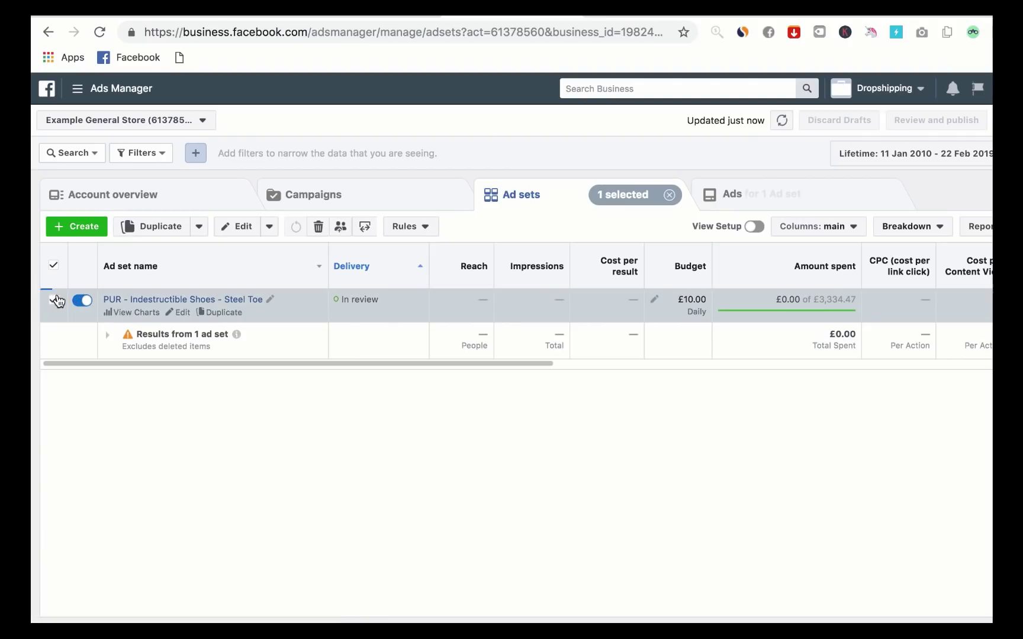
{"action": "left_click", "coordinate": [160, 231]}
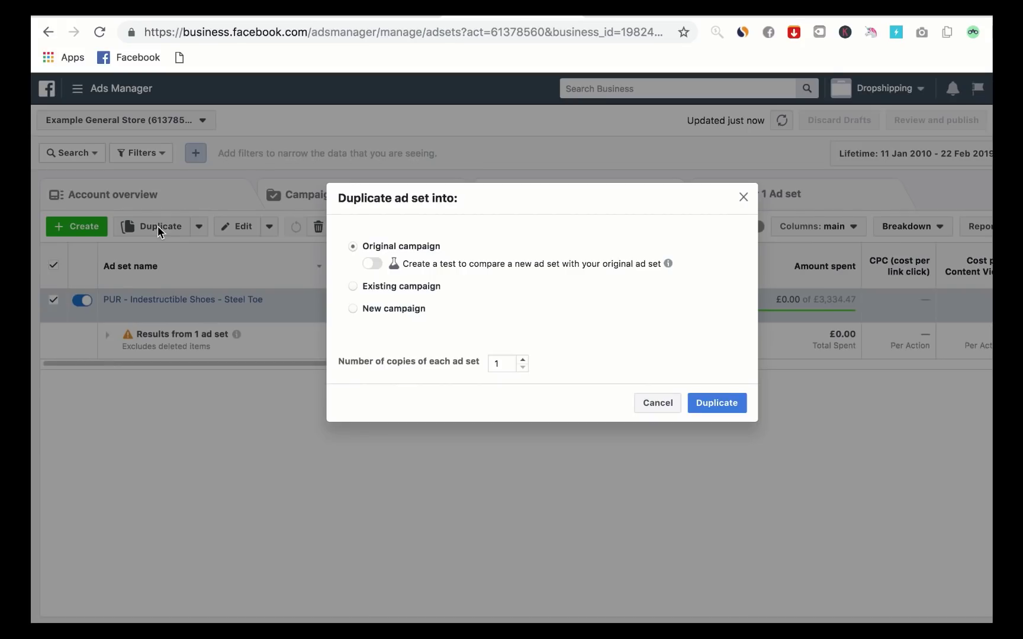
{"action": "left_click", "coordinate": [498, 364]}
{"action": "type", "text": "3"}
{"action": "left_click", "coordinate": [701, 402]}
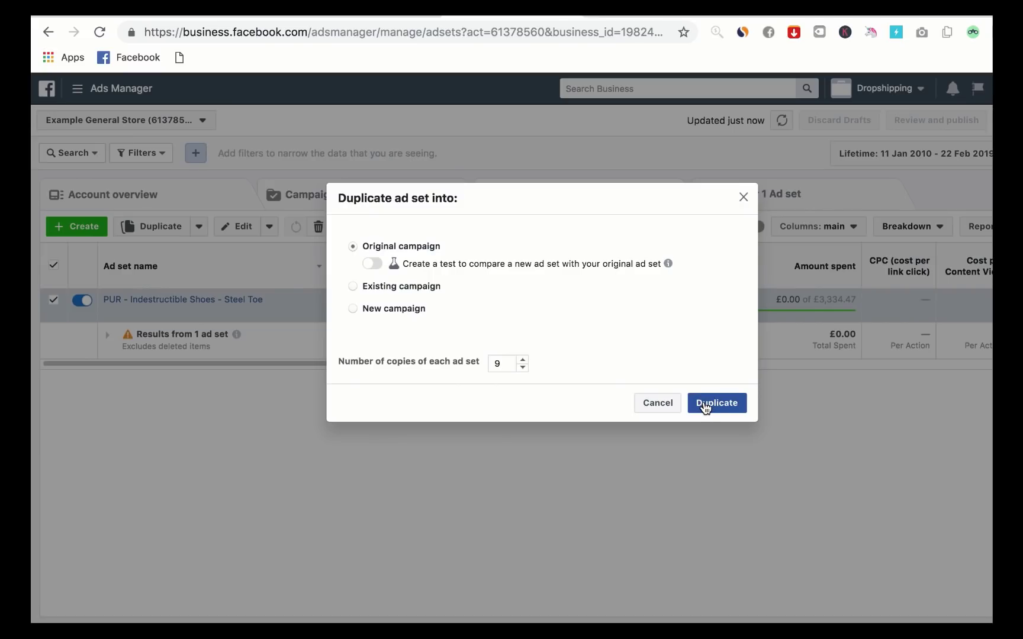
{"action": "left_click", "coordinate": [704, 405]}
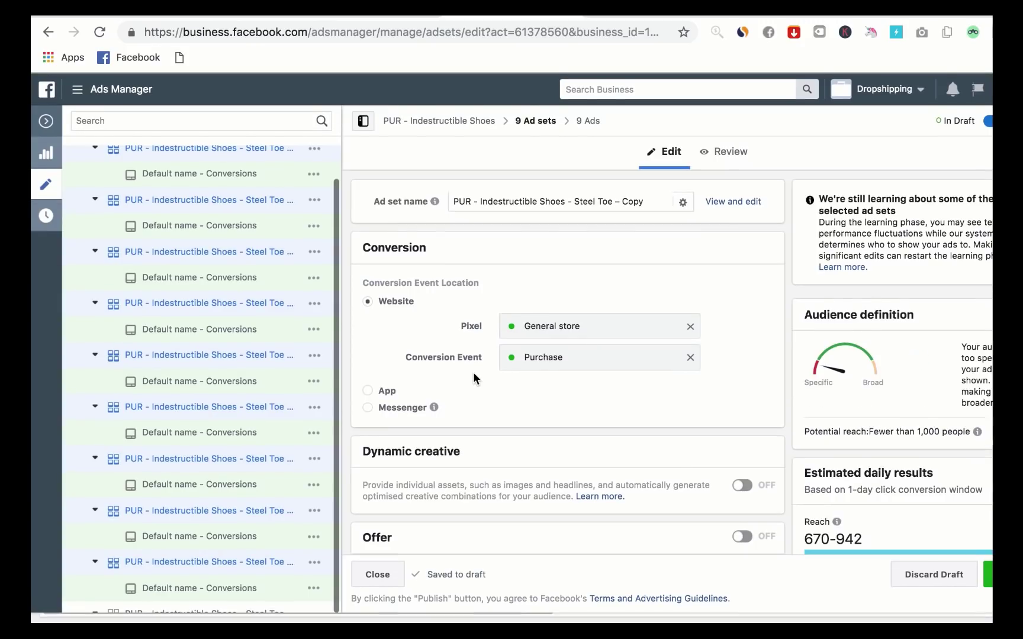
In the first copied ad set's detailed targeting, replace the Steel-toe boot interest with the suggested interest Workwear
{"action": "scroll", "coordinate": [232, 235], "scroll_direction": "up", "scroll_amount": 1}
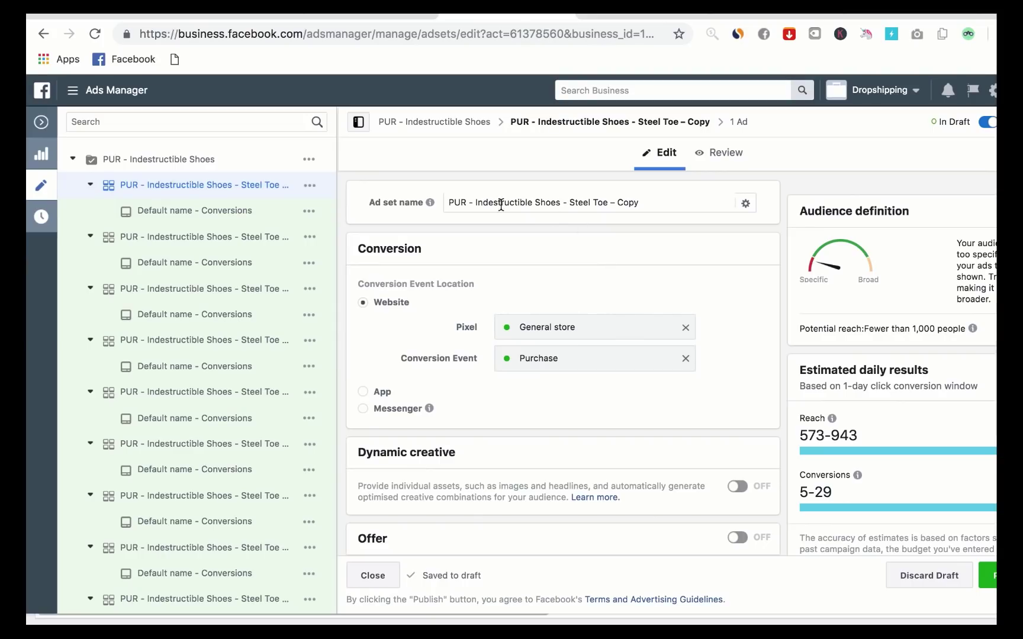
{"action": "scroll", "coordinate": [613, 251], "scroll_direction": "down", "scroll_amount": 4}
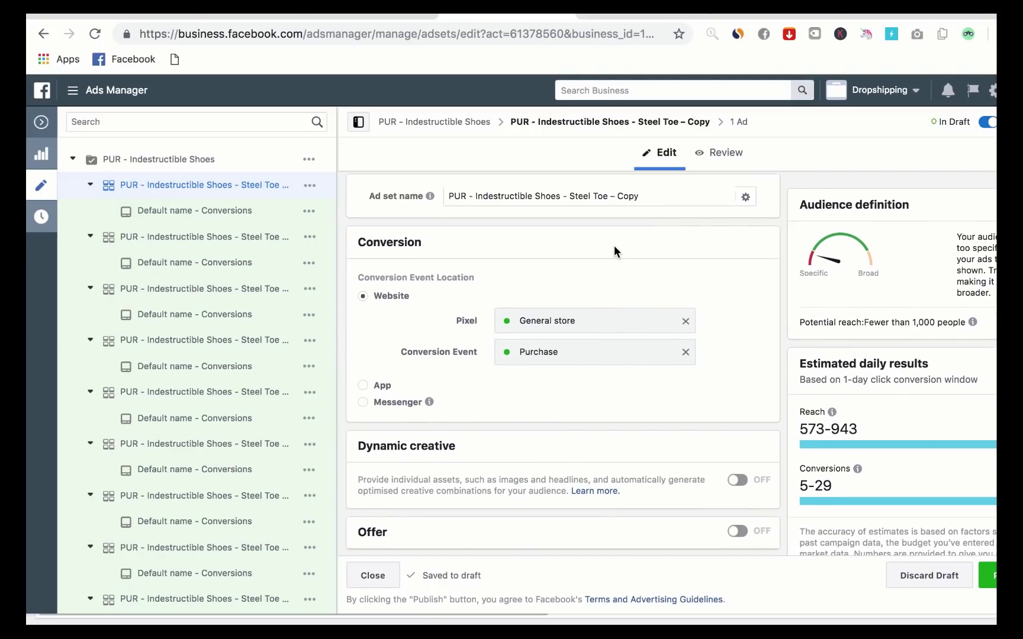
{"action": "scroll", "coordinate": [613, 251], "scroll_direction": "down", "scroll_amount": 10}
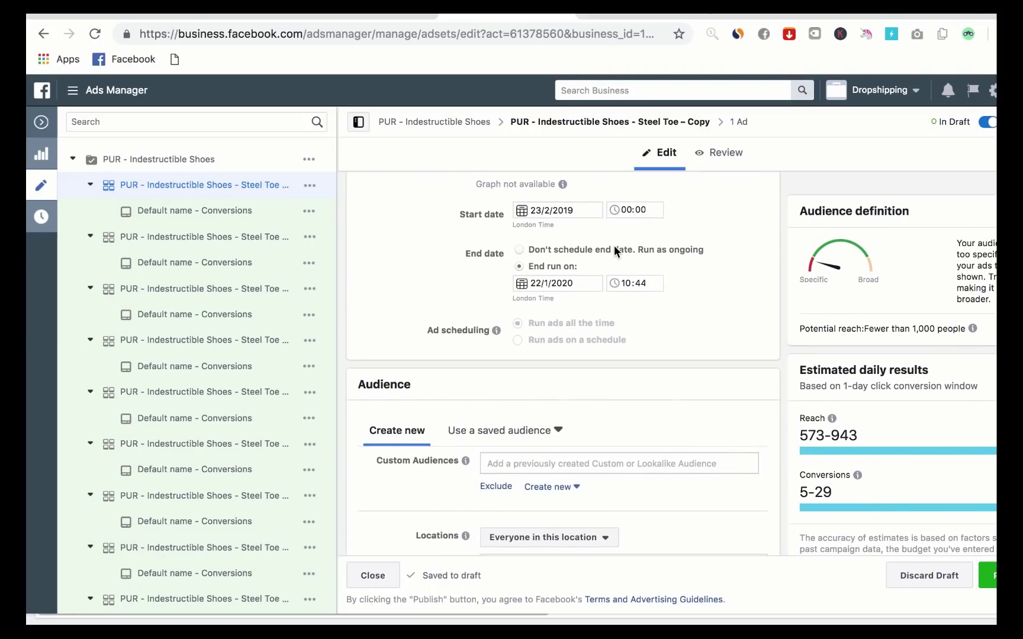
{"action": "scroll", "coordinate": [613, 245], "scroll_direction": "down", "scroll_amount": 5}
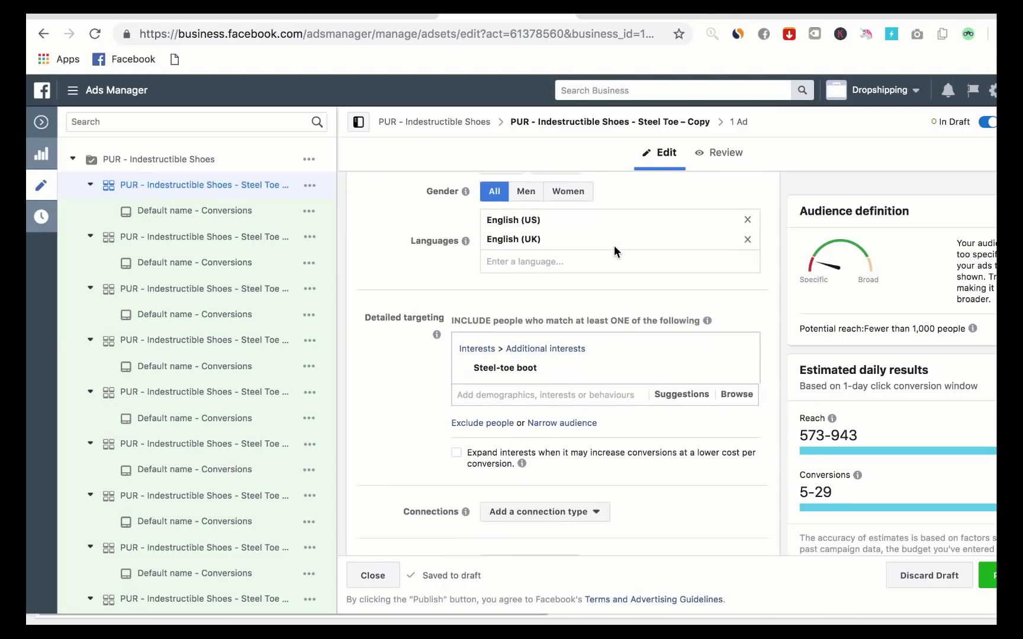
{"action": "left_click", "coordinate": [681, 301]}
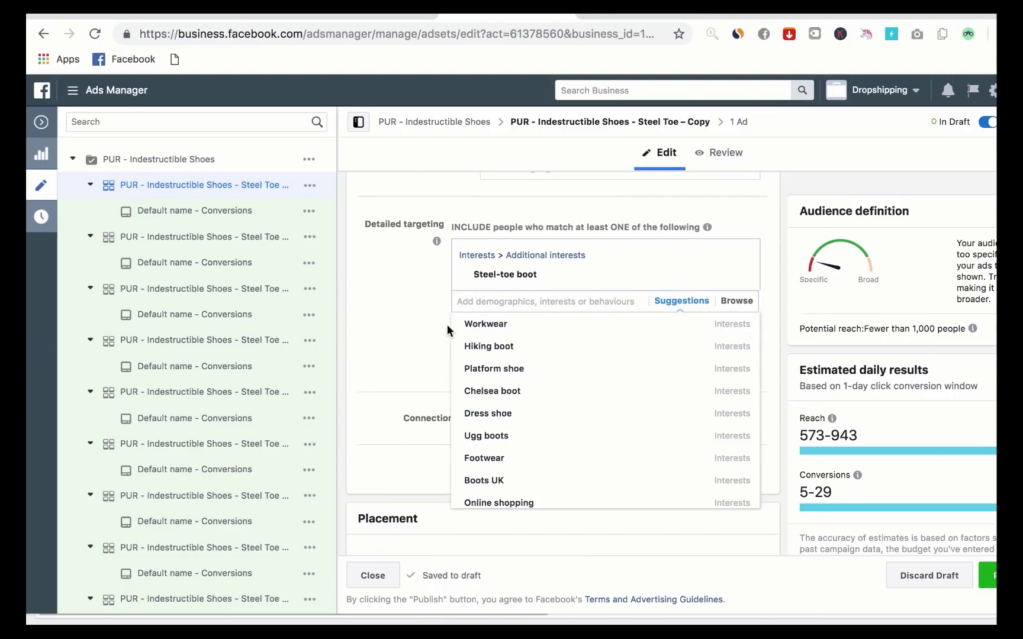
{"action": "mouse_move", "coordinate": [464, 327]}
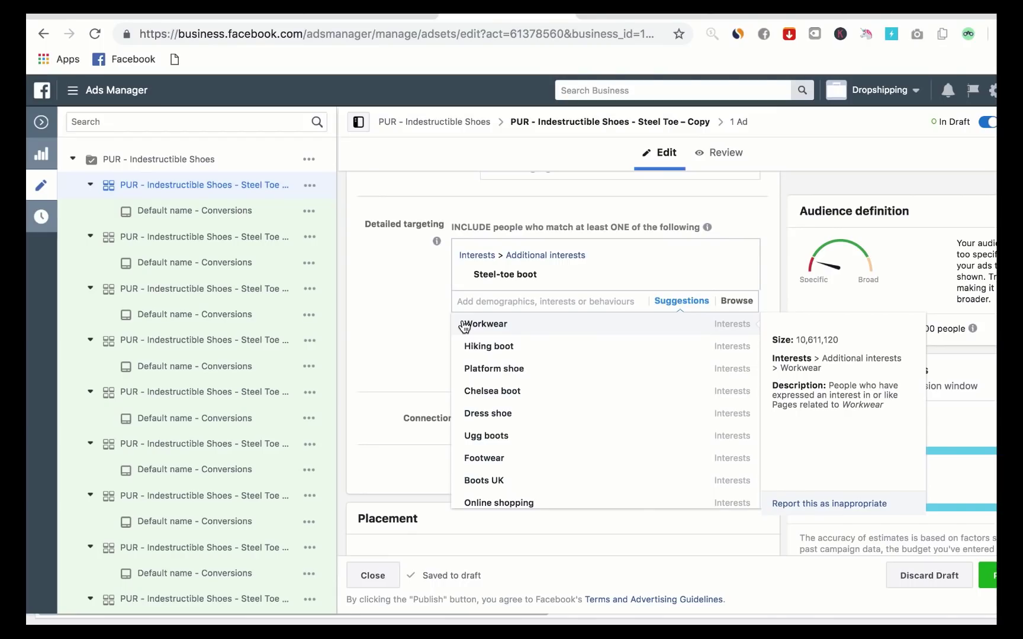
{"action": "left_click", "coordinate": [464, 327]}
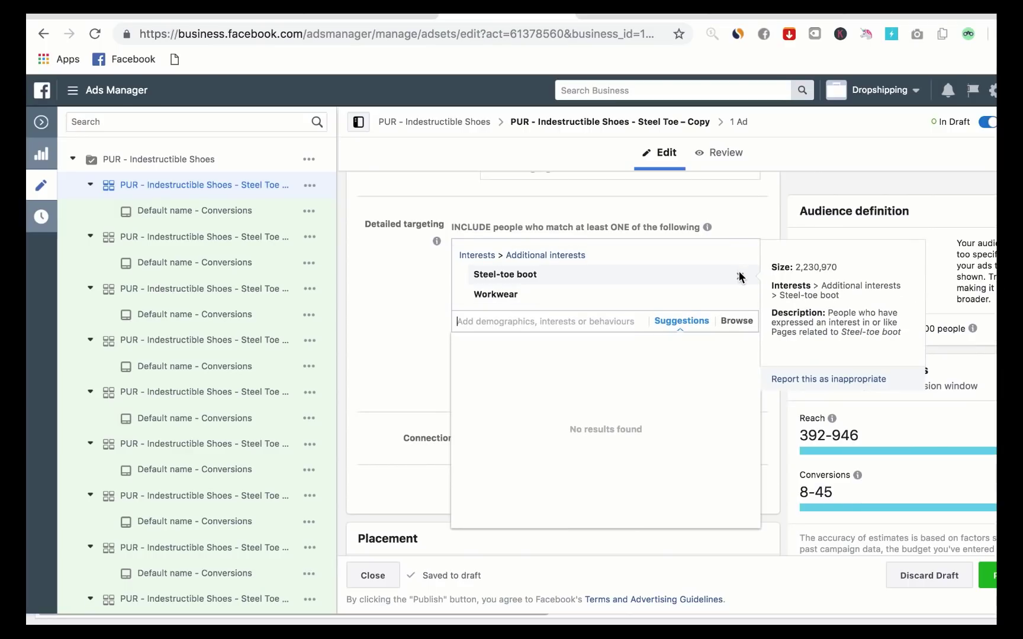
{"action": "left_click", "coordinate": [740, 273]}
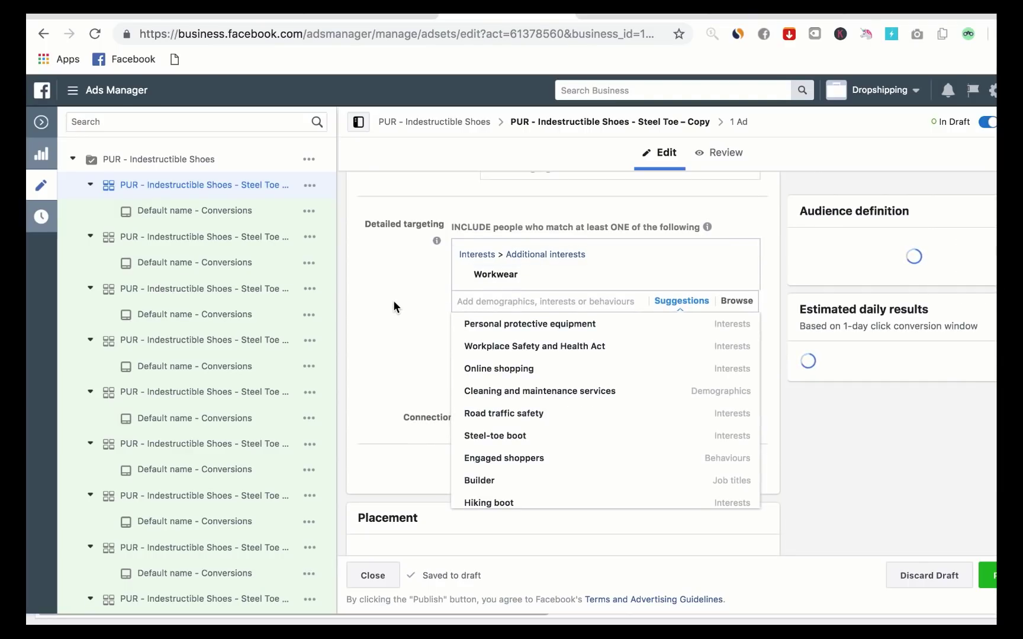
{"action": "left_click", "coordinate": [431, 362]}
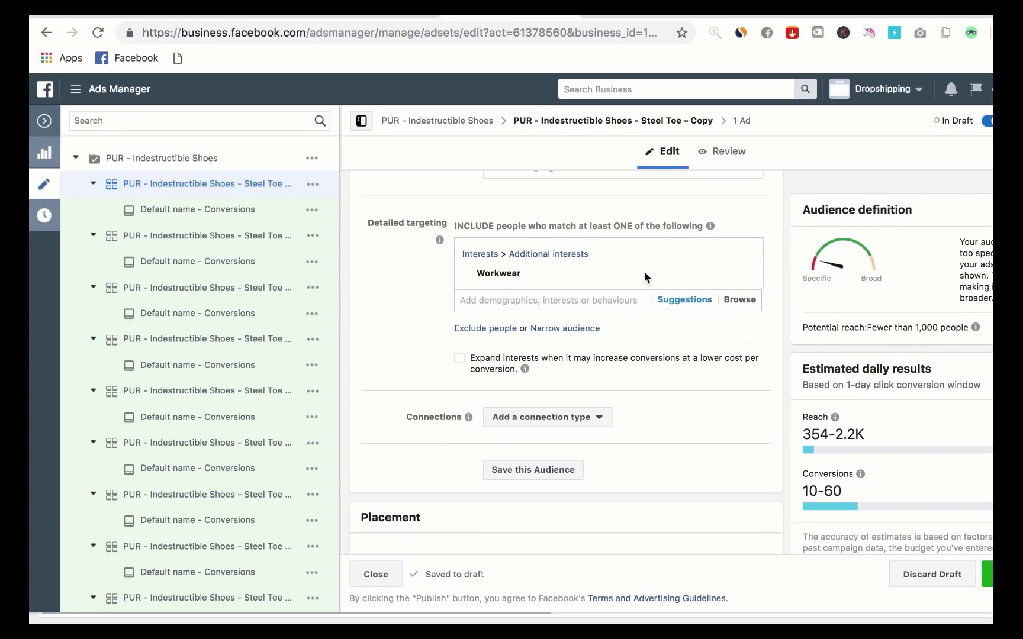
Rename the first copied ad set as PUR - Indestructible Shoes - Workwear
{"action": "mouse_move", "coordinate": [504, 273]}
{"action": "scroll", "coordinate": [520, 363], "scroll_direction": "up", "scroll_amount": 3}
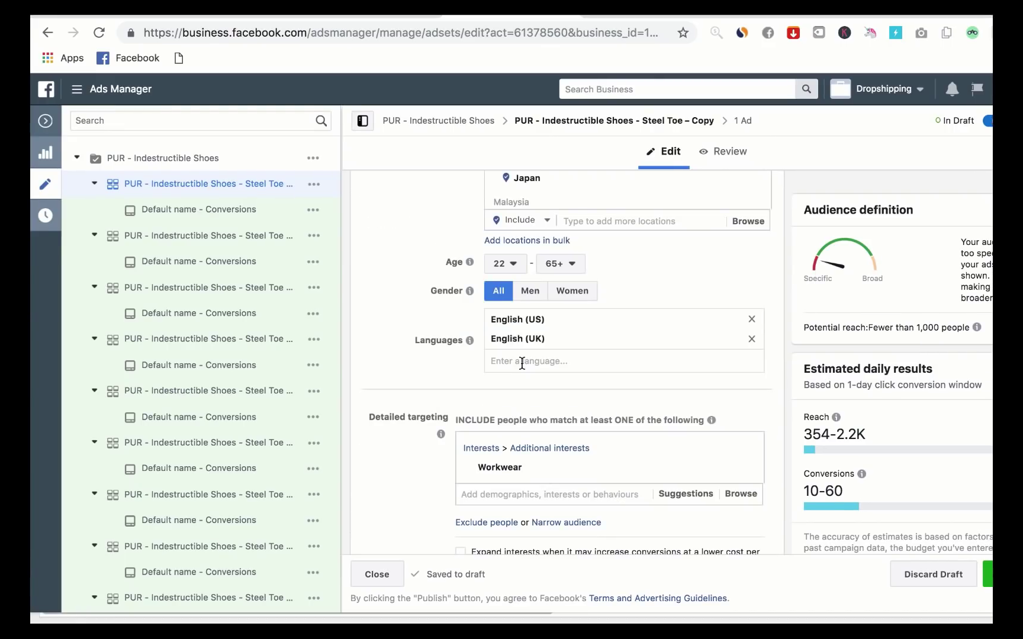
{"action": "scroll", "coordinate": [521, 362], "scroll_direction": "up", "scroll_amount": 10}
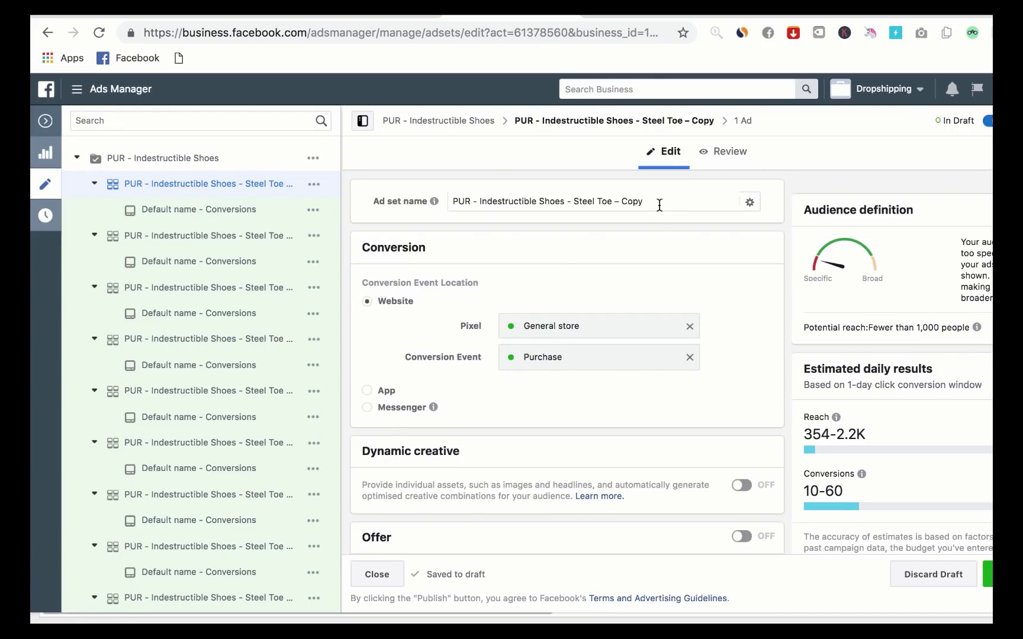
{"action": "left_click_drag", "start_coordinate": [660, 205], "coordinate": [576, 203]}
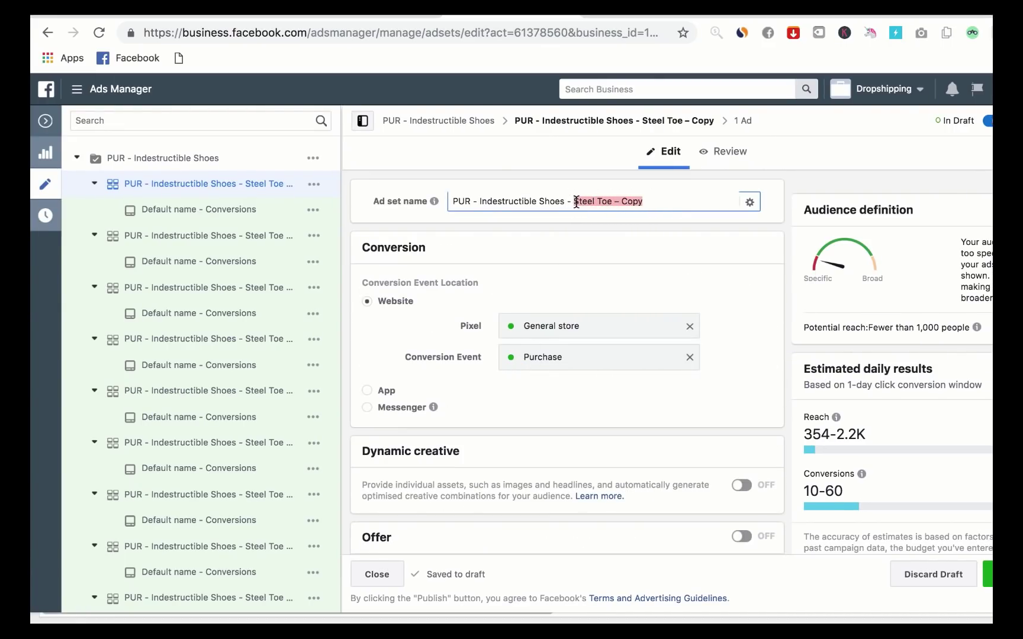
{"action": "type", "text": "Workwear"}
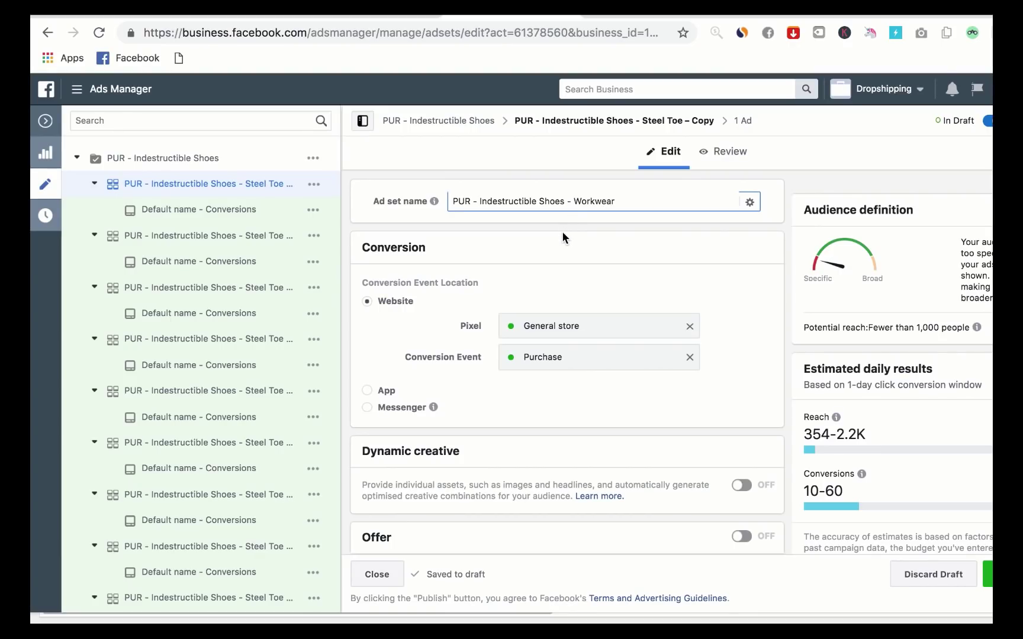
In the second copied ad set's detailed targeting, replace the Steel-toe boot interest with the suggested interest Personal protective equipment
{"action": "left_click", "coordinate": [210, 236]}
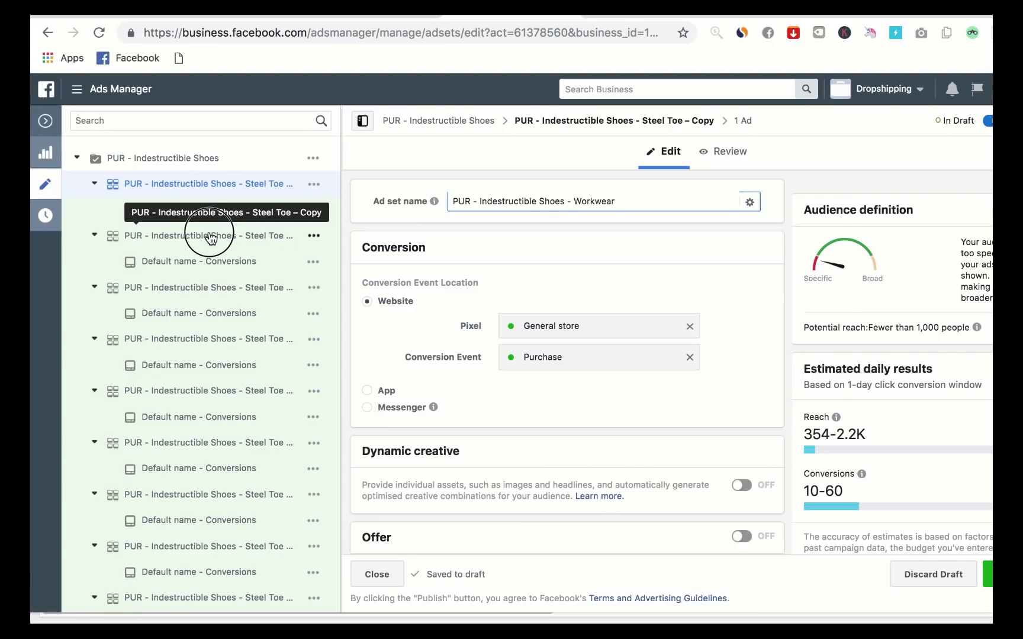
{"action": "left_click", "coordinate": [178, 241]}
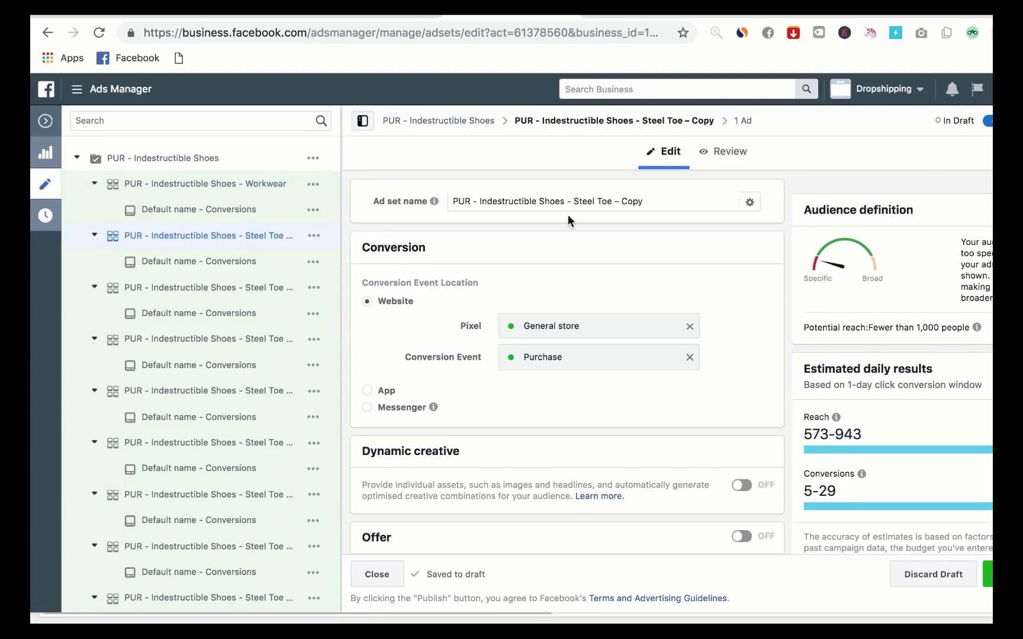
{"action": "scroll", "coordinate": [558, 250], "scroll_direction": "down", "scroll_amount": 15}
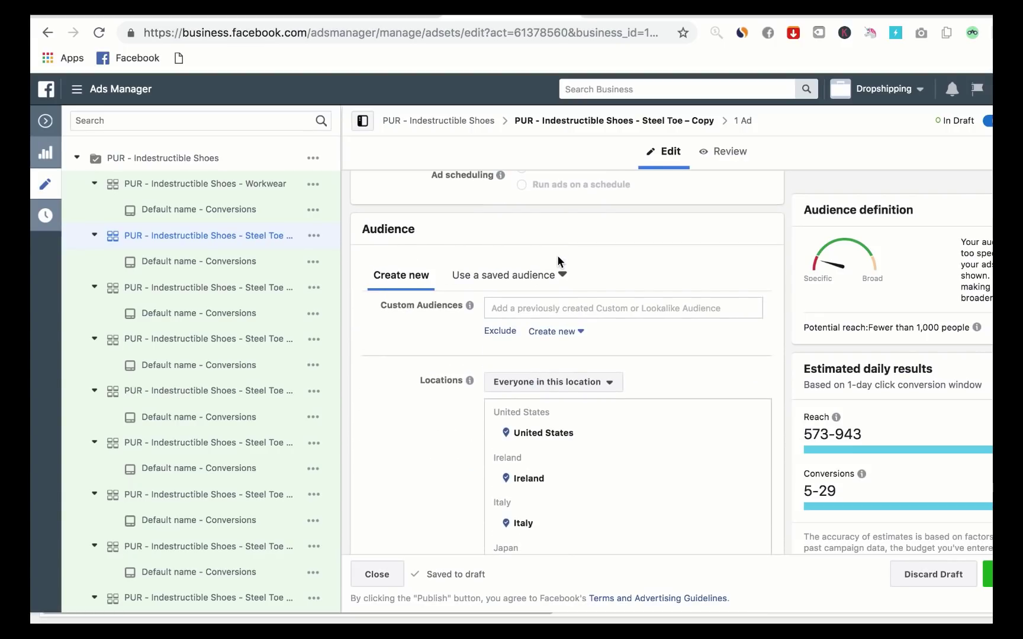
{"action": "scroll", "coordinate": [557, 255], "scroll_direction": "down", "scroll_amount": 10}
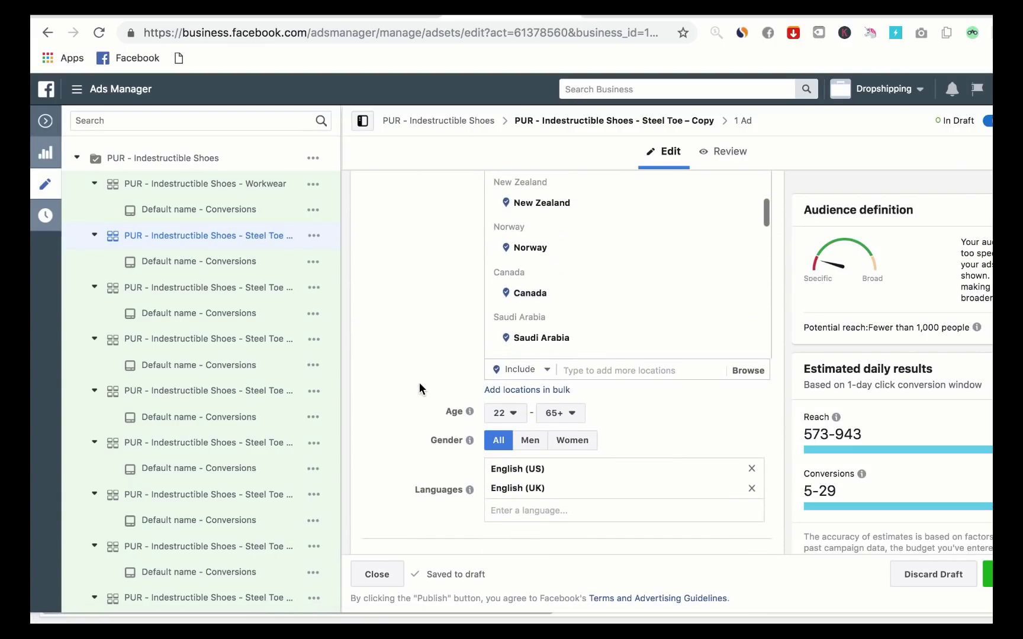
{"action": "scroll", "coordinate": [419, 383], "scroll_direction": "down", "scroll_amount": 5}
{"action": "left_click", "coordinate": [679, 396]}
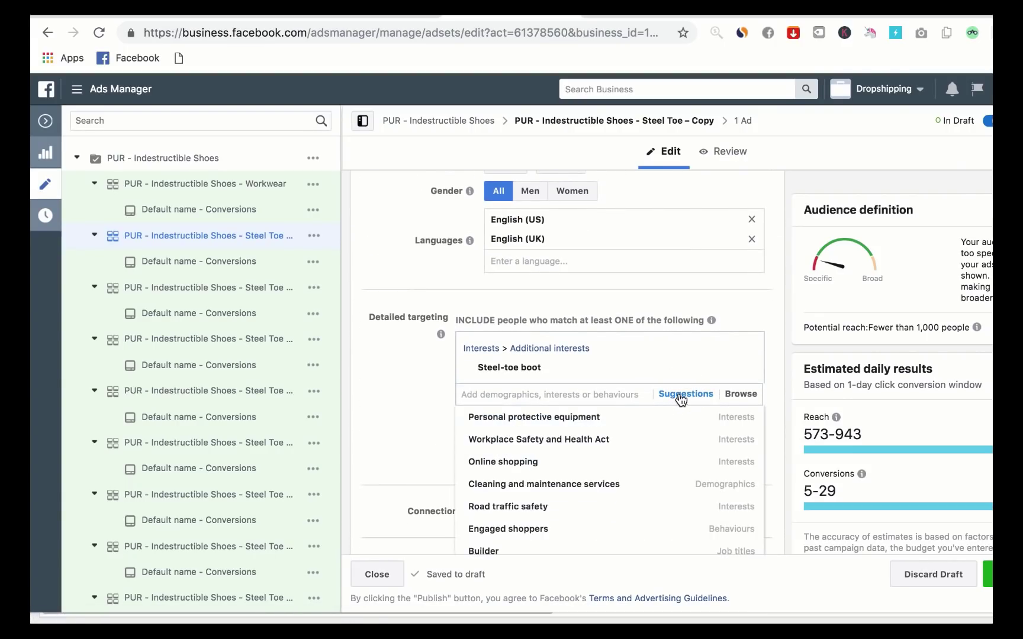
{"action": "scroll", "coordinate": [406, 447], "scroll_direction": "down", "scroll_amount": 2}
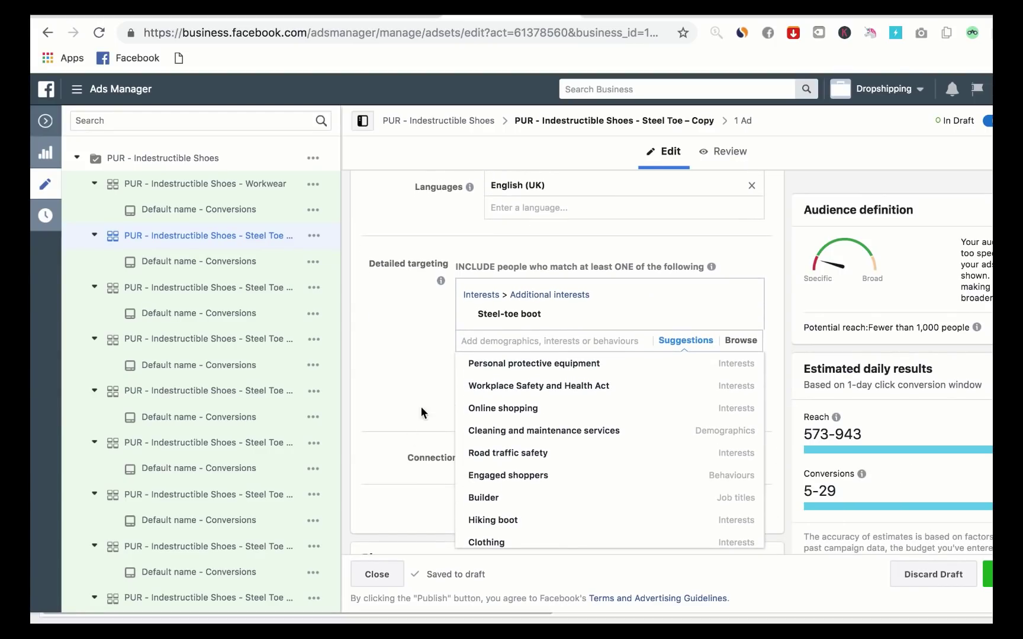
{"action": "mouse_move", "coordinate": [476, 372]}
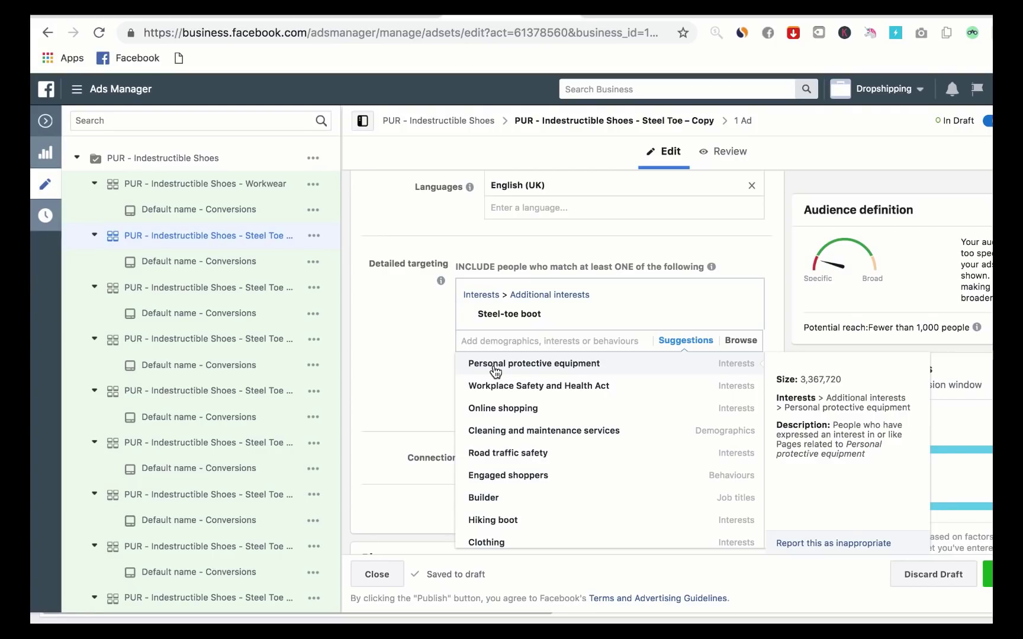
{"action": "left_click", "coordinate": [495, 365]}
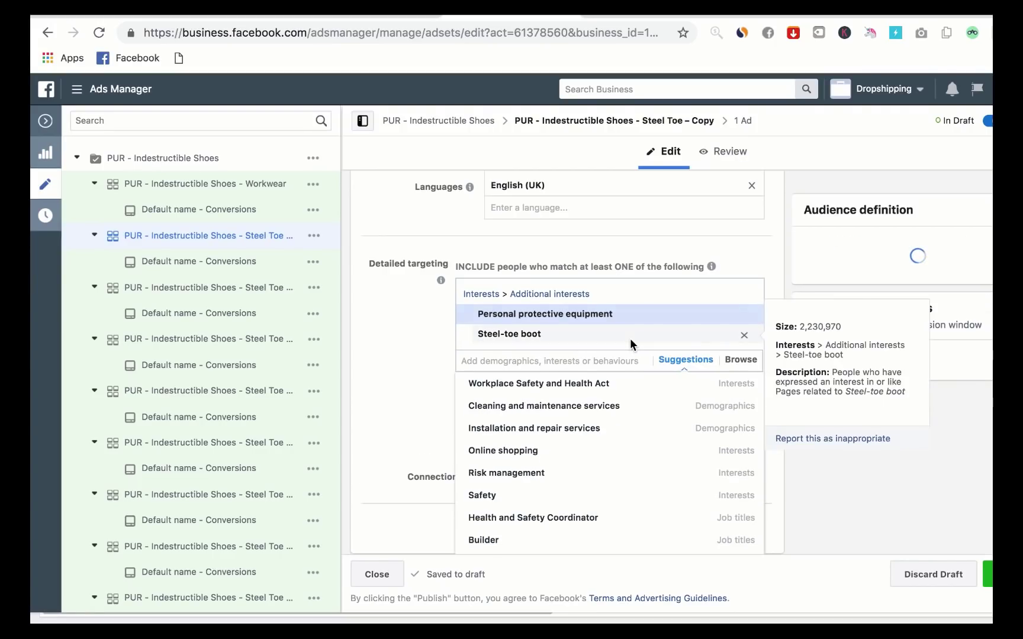
{"action": "left_click", "coordinate": [744, 336]}
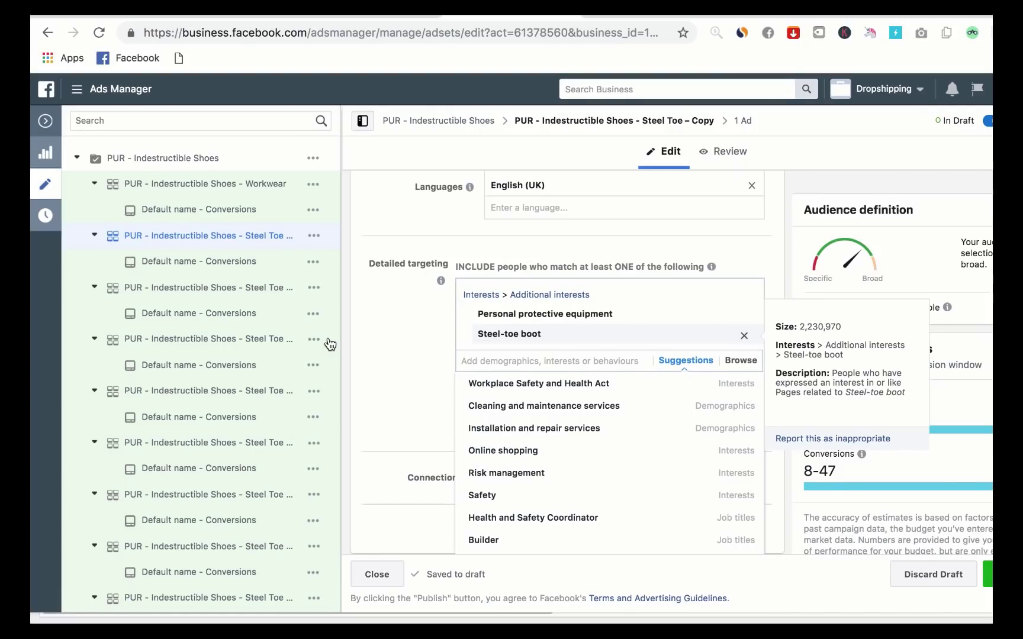
Copy the interest's name into the ad set name to make it PUR - Indestructible Shoes - Personal protective equipment
{"action": "right_click", "coordinate": [504, 314]}
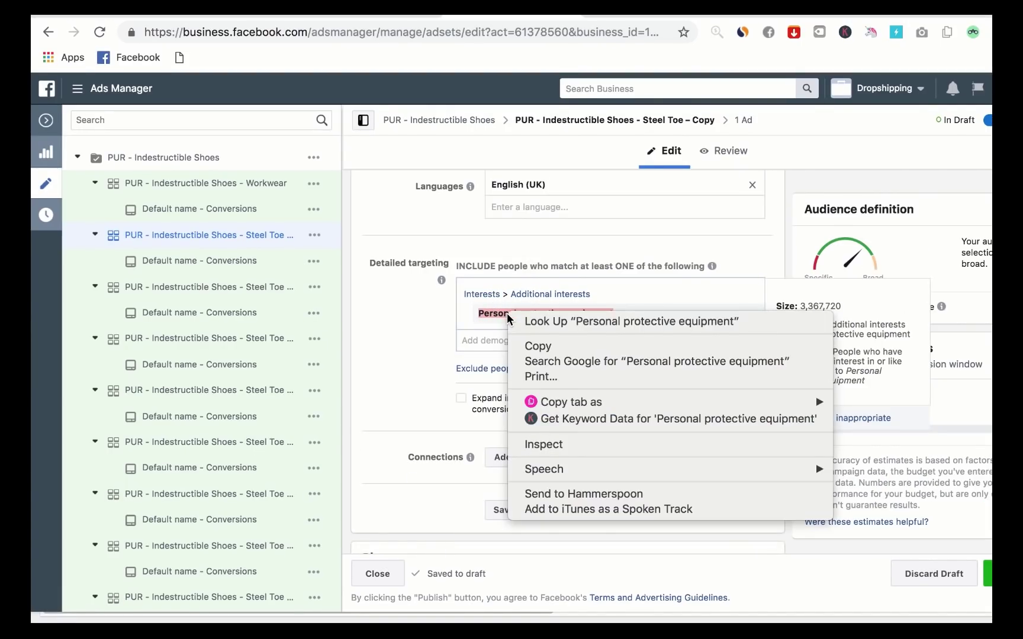
{"action": "left_click", "coordinate": [536, 346]}
{"action": "scroll", "coordinate": [536, 212], "scroll_direction": "up", "scroll_amount": 10}
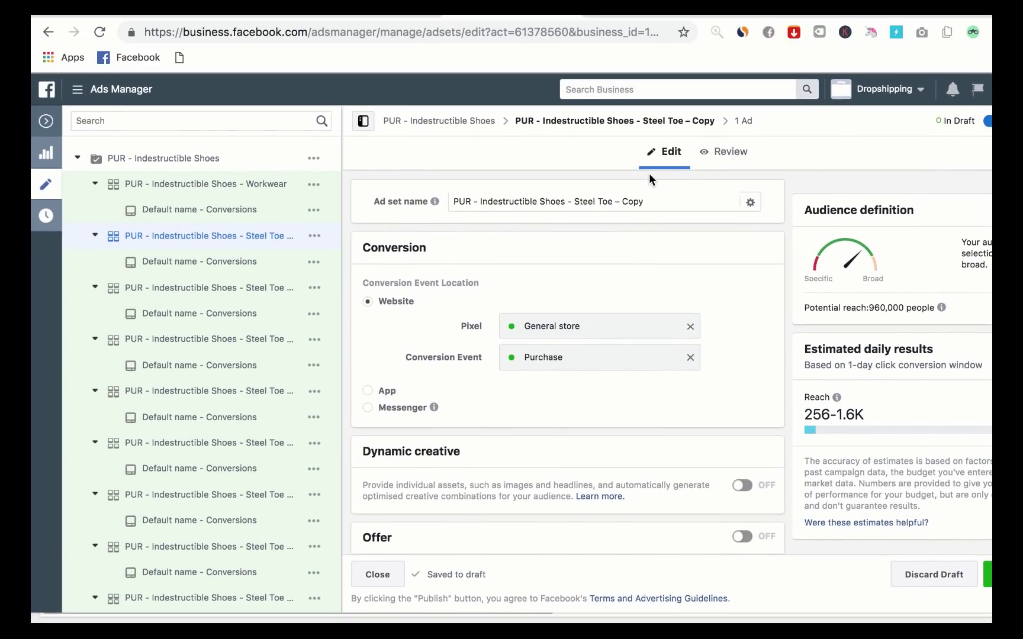
{"action": "left_click_drag", "start_coordinate": [646, 196], "coordinate": [575, 198]}
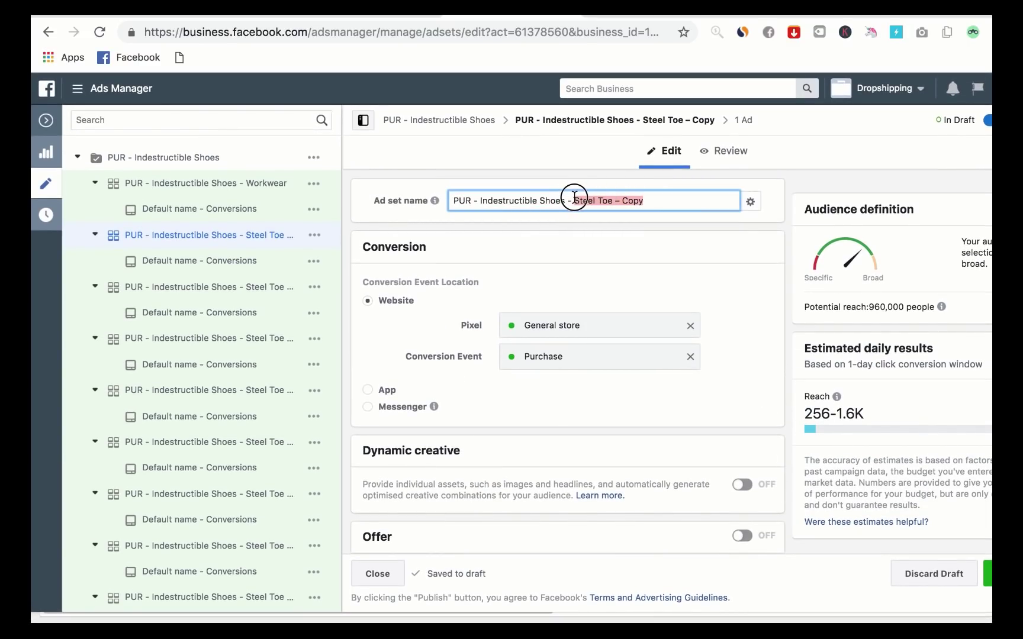
{"action": "right_click", "coordinate": [587, 207]}
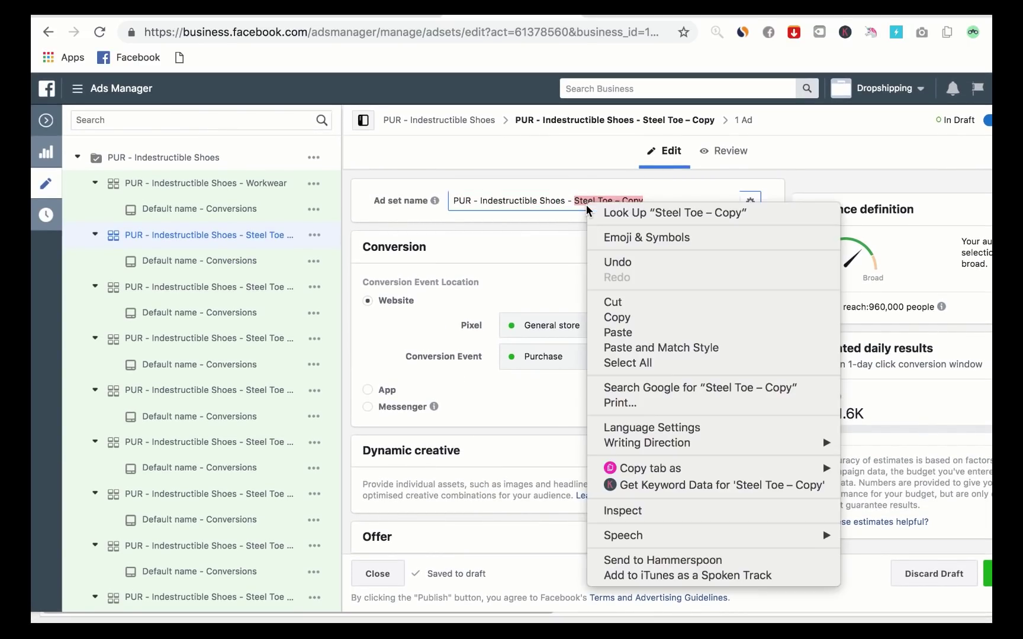
{"action": "left_click", "coordinate": [612, 332]}
{"action": "left_click", "coordinate": [342, 328]}
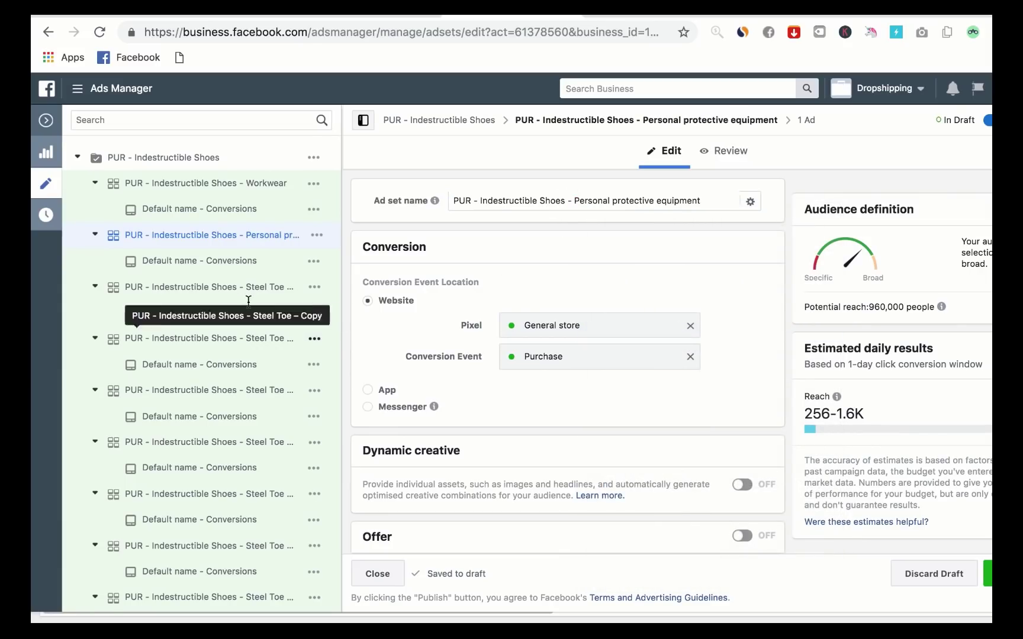
{"action": "scroll", "coordinate": [205, 295], "scroll_direction": "down", "scroll_amount": 1}
{"action": "right_click", "coordinate": [205, 292]}
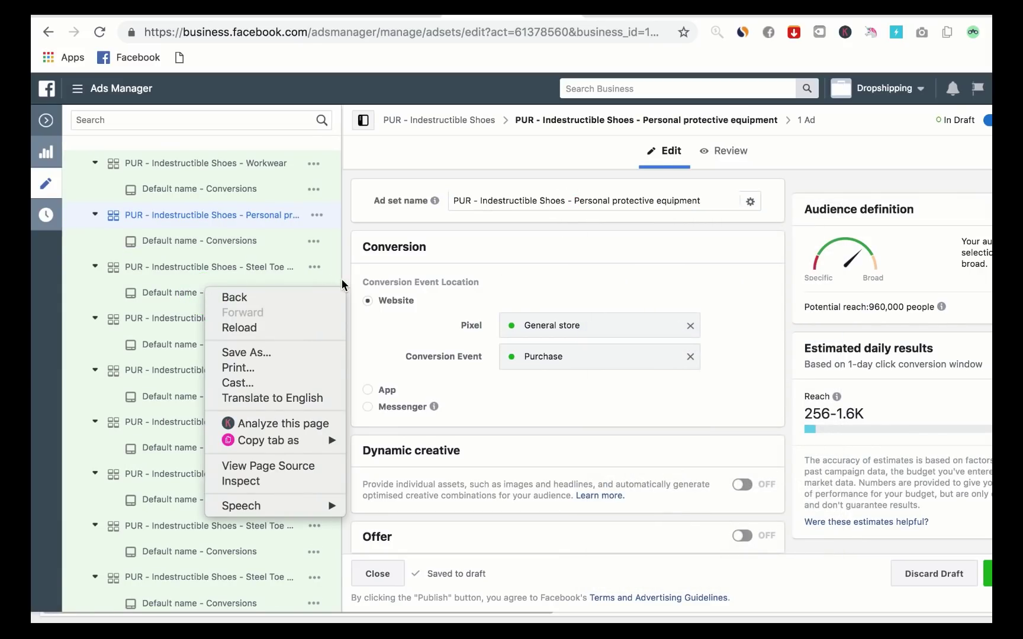
{"action": "left_click", "coordinate": [240, 273]}
{"action": "scroll", "coordinate": [210, 254], "scroll_direction": "down", "scroll_amount": 3}
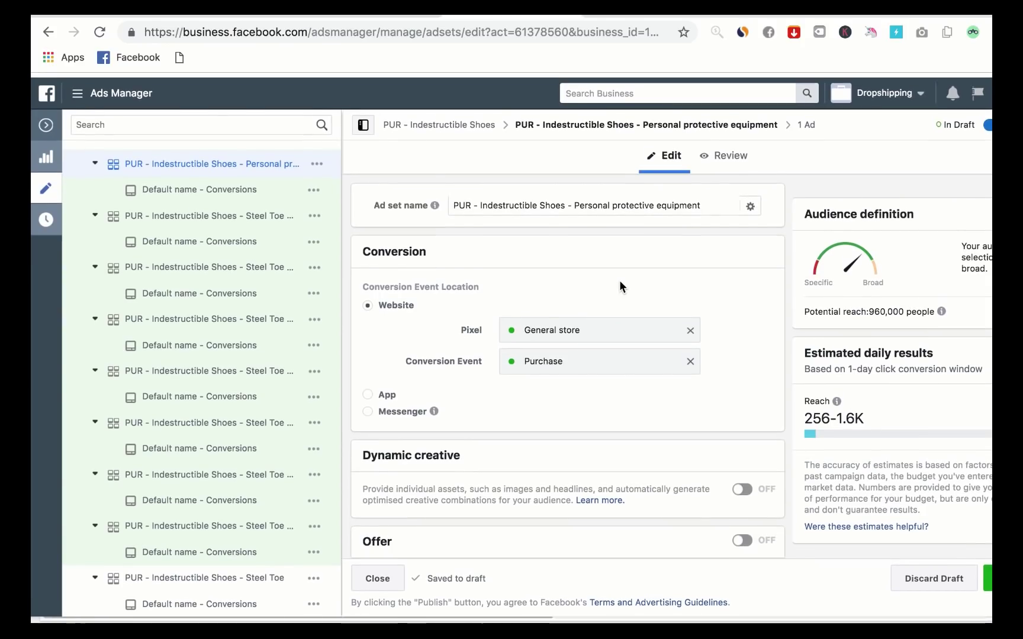
{"action": "scroll", "coordinate": [239, 263], "scroll_direction": "up", "scroll_amount": 2}
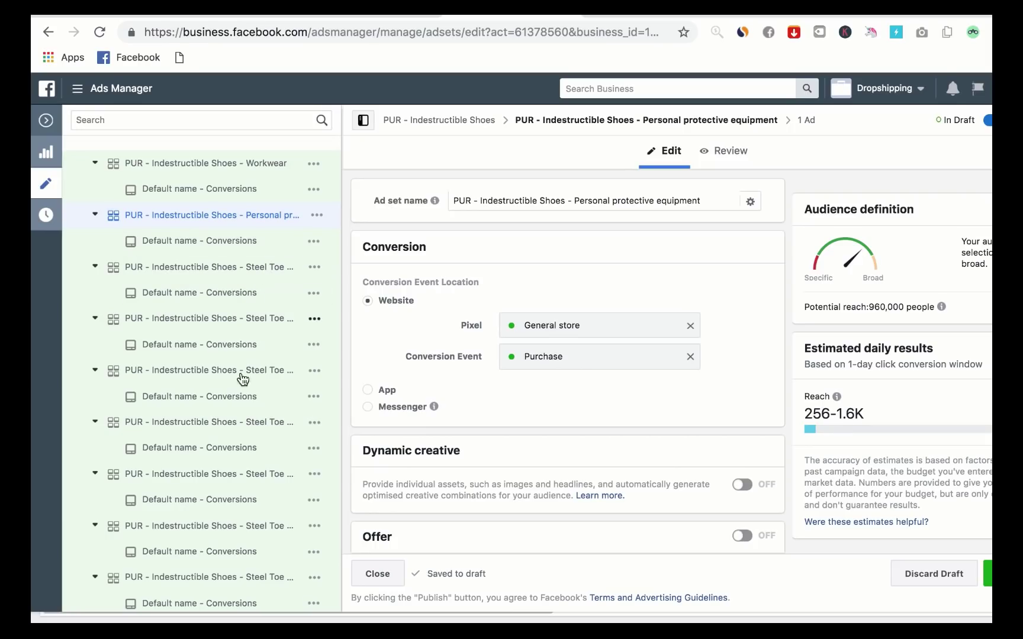
{"action": "scroll", "coordinate": [214, 512], "scroll_direction": "down", "scroll_amount": 2}
{"action": "scroll", "coordinate": [213, 510], "scroll_direction": "up", "scroll_amount": 2}
{"action": "scroll", "coordinate": [193, 578], "scroll_direction": "down", "scroll_amount": 1}
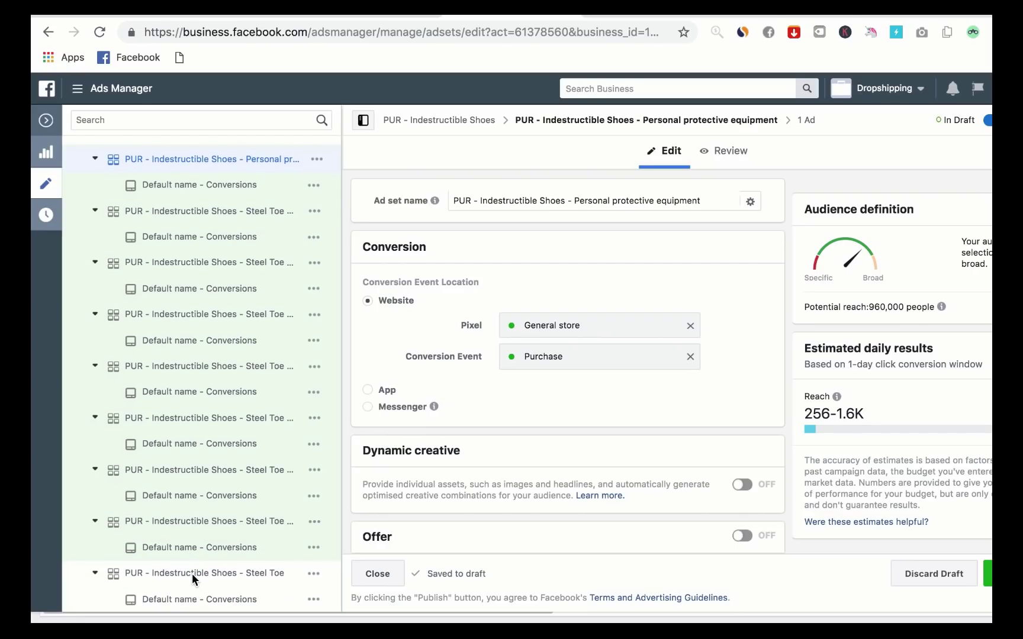
{"action": "scroll", "coordinate": [193, 578], "scroll_direction": "up", "scroll_amount": 1}
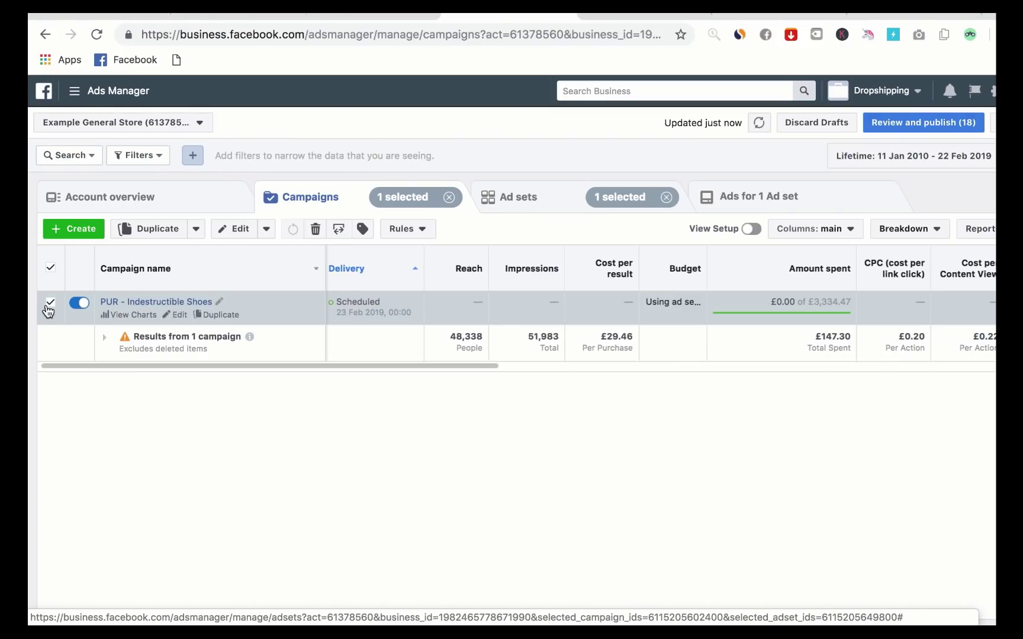
Open the campaign's ad set list and examine its budget, cost, add-to-cart, purchase, ROAS and schedule columns
{"action": "left_click", "coordinate": [506, 208]}
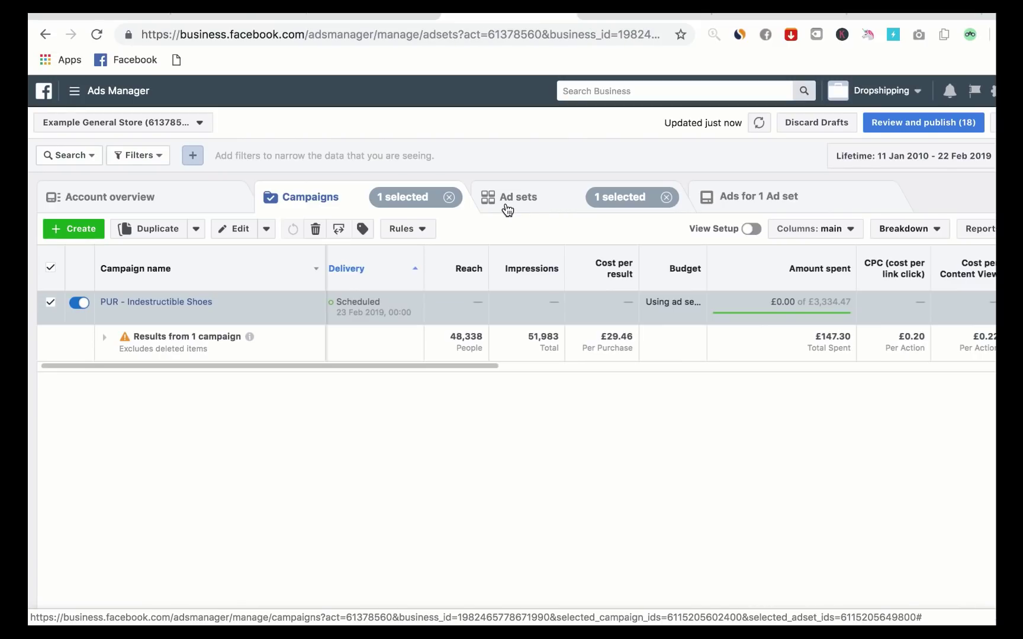
{"action": "scroll", "coordinate": [269, 434], "scroll_direction": "down", "scroll_amount": 2}
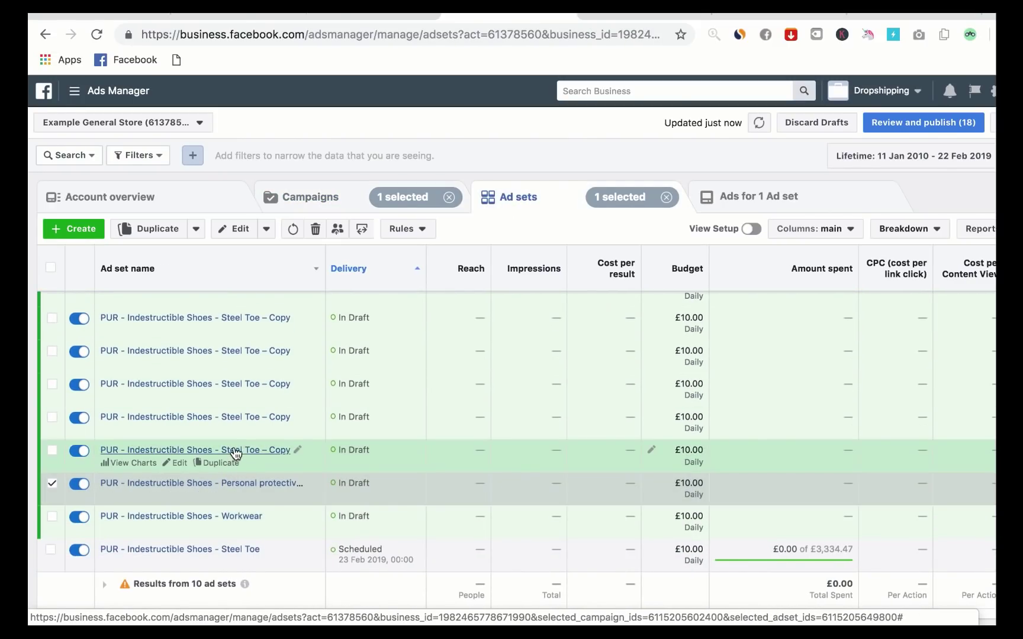
{"action": "scroll", "coordinate": [247, 372], "scroll_direction": "up", "scroll_amount": 2}
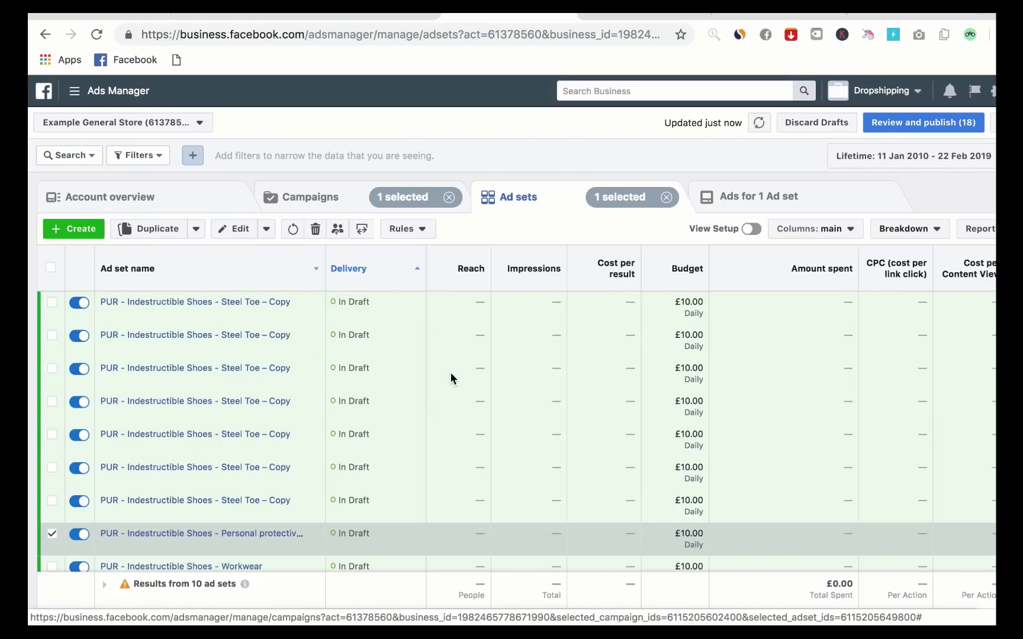
{"action": "scroll", "coordinate": [451, 378], "scroll_direction": "down", "scroll_amount": 1}
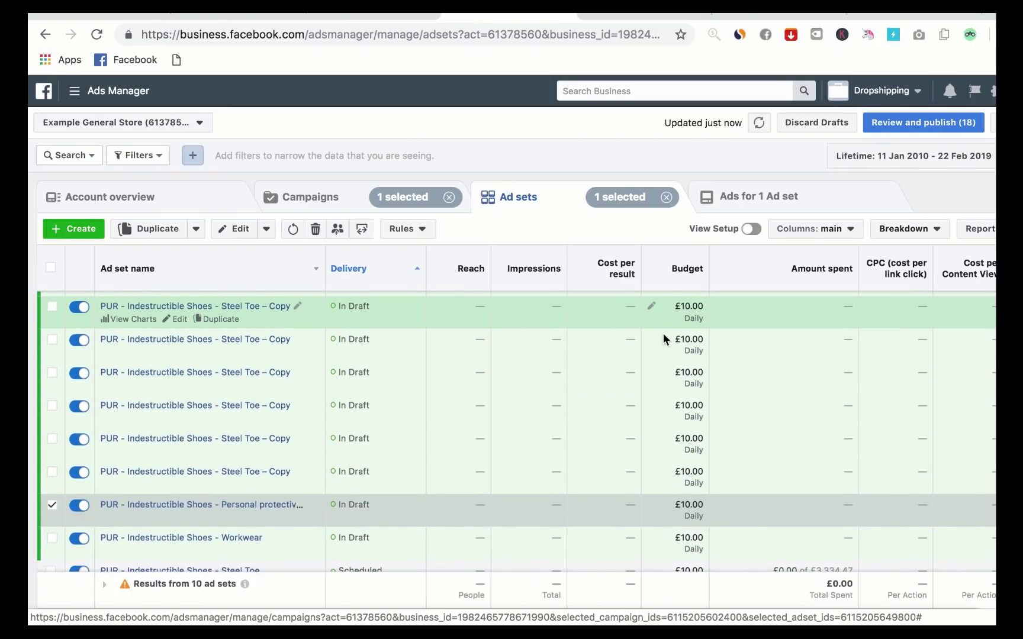
{"action": "scroll", "coordinate": [775, 363], "scroll_direction": "right", "scroll_amount": 2}
{"action": "scroll", "coordinate": [830, 352], "scroll_direction": "right", "scroll_amount": 3}
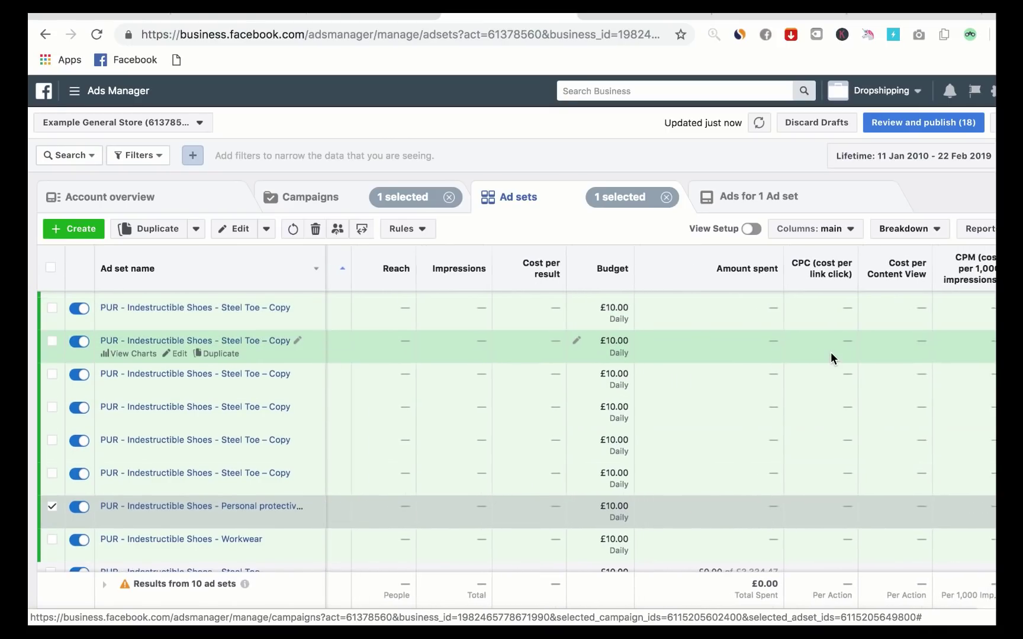
{"action": "scroll", "coordinate": [884, 414], "scroll_direction": "right", "scroll_amount": 4}
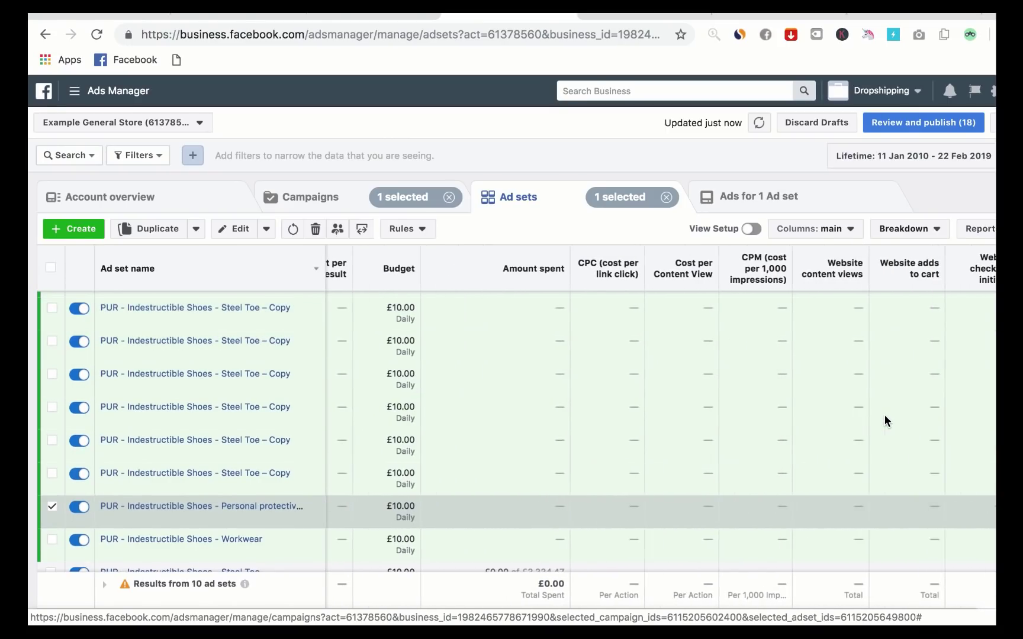
{"action": "scroll", "coordinate": [853, 332], "scroll_direction": "right", "scroll_amount": 2}
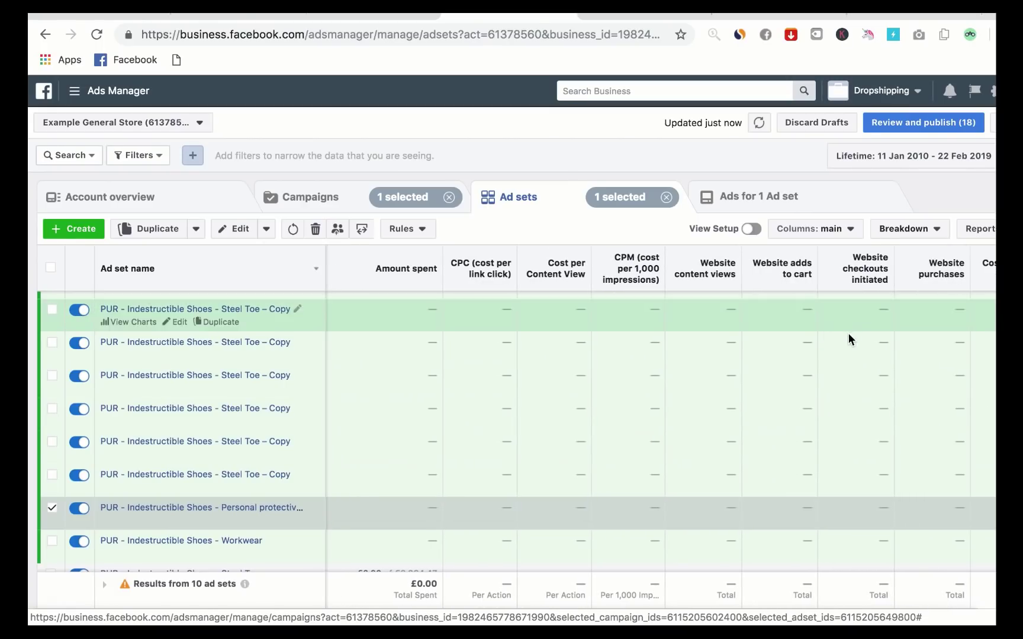
{"action": "scroll", "coordinate": [939, 337], "scroll_direction": "right", "scroll_amount": 3}
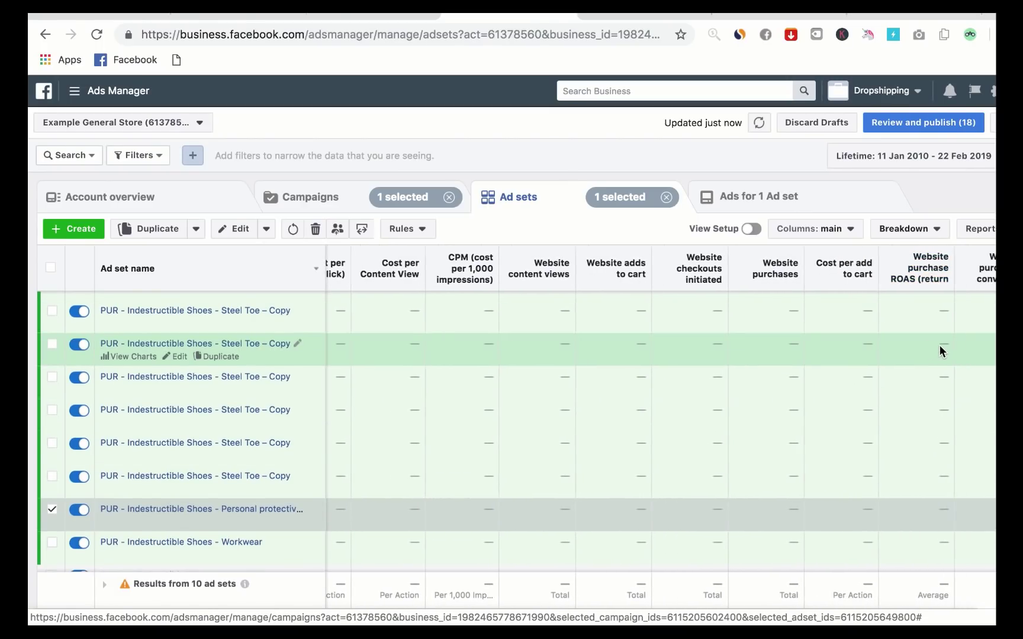
{"action": "scroll", "coordinate": [940, 345], "scroll_direction": "right", "scroll_amount": 3}
{"action": "scroll", "coordinate": [890, 362], "scroll_direction": "right", "scroll_amount": 1}
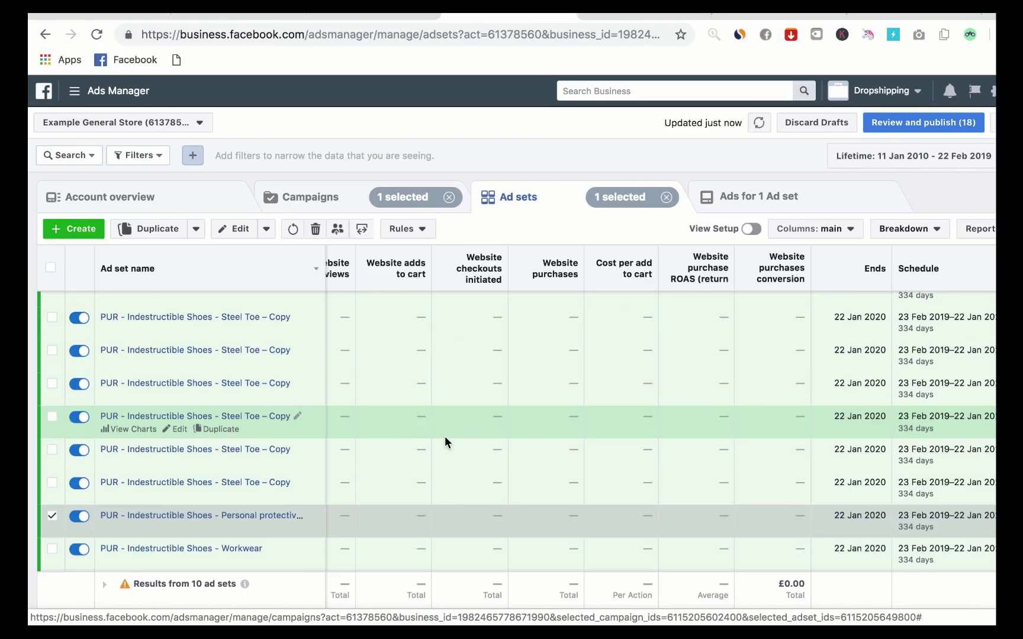
Check the campaign-level results and return to the ad set list
{"action": "left_click", "coordinate": [324, 202]}
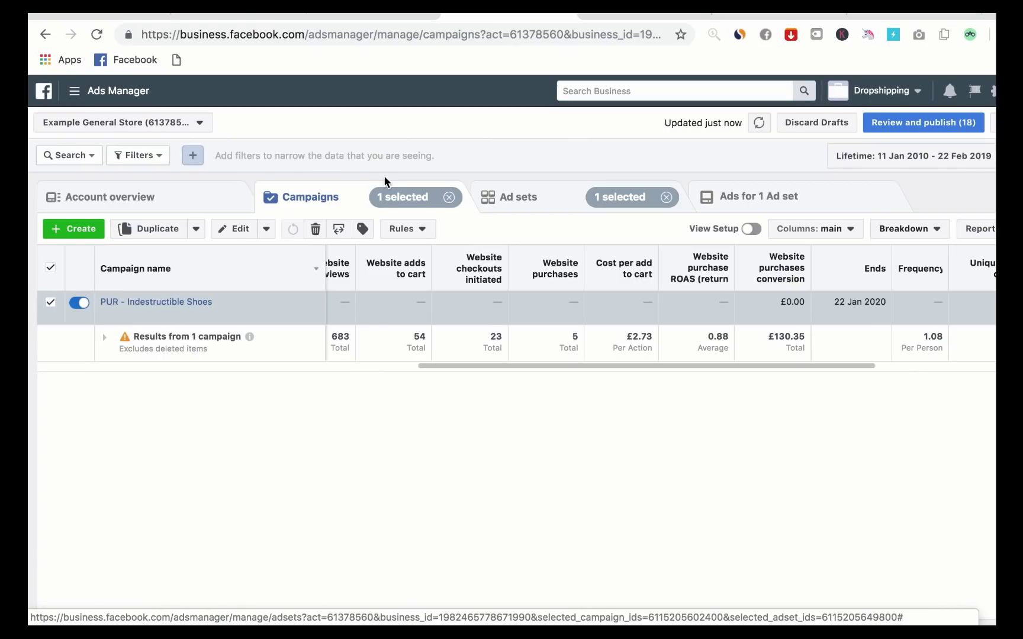
{"action": "left_click", "coordinate": [507, 204]}
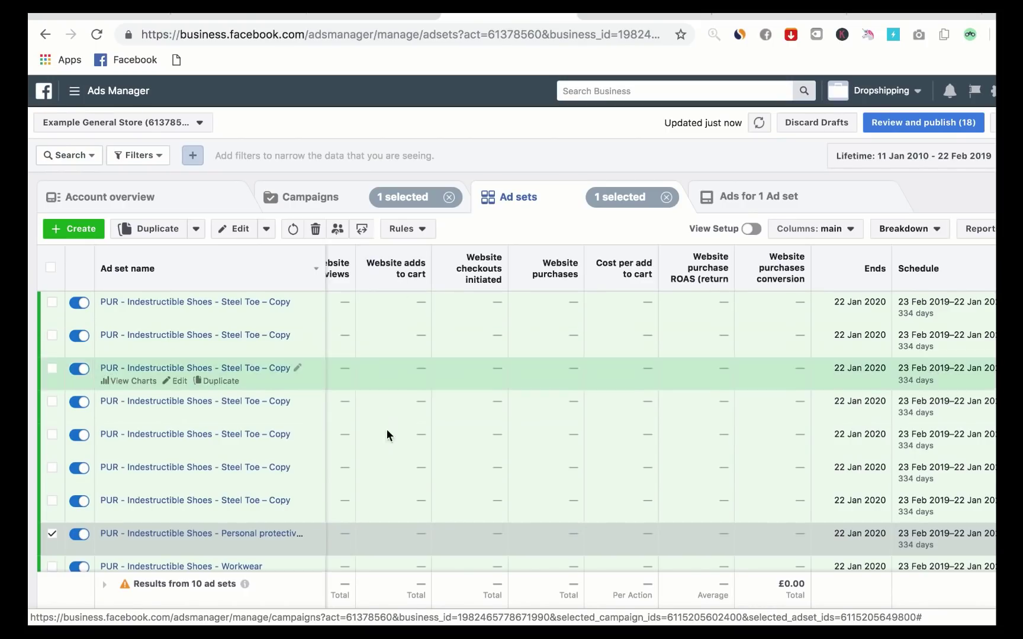
{"action": "mouse_move", "coordinate": [478, 269]}
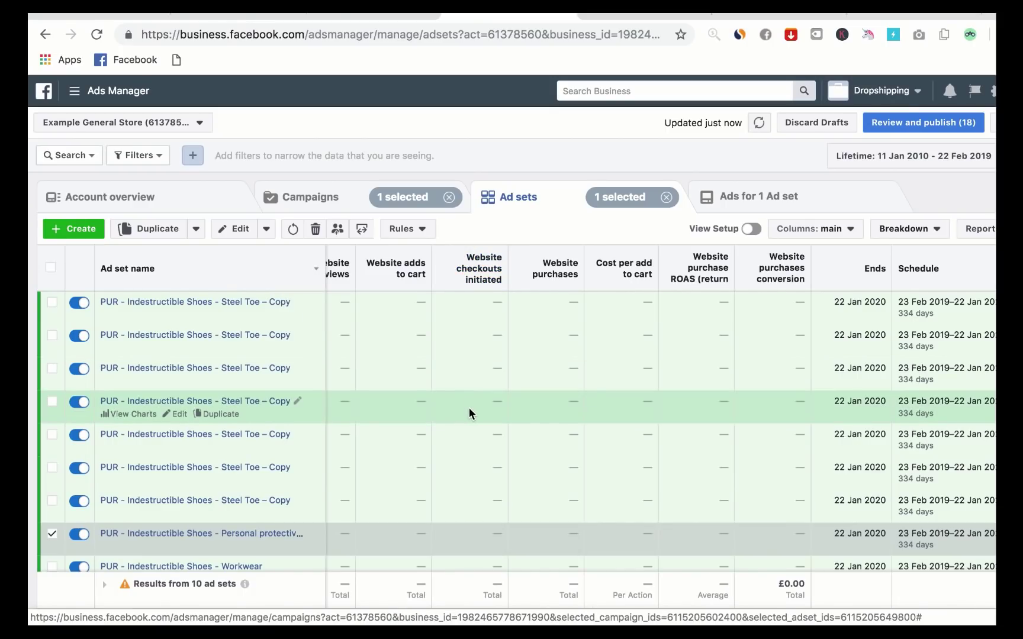